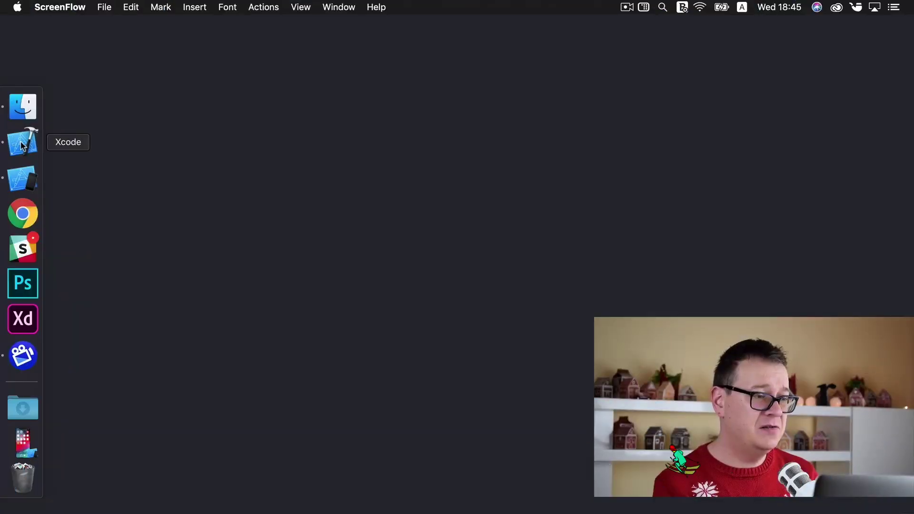
Launch Xcode and start a Single View App project named SharedUserDefaultsTutorial
{"action": "left_click", "coordinate": [22, 146]}
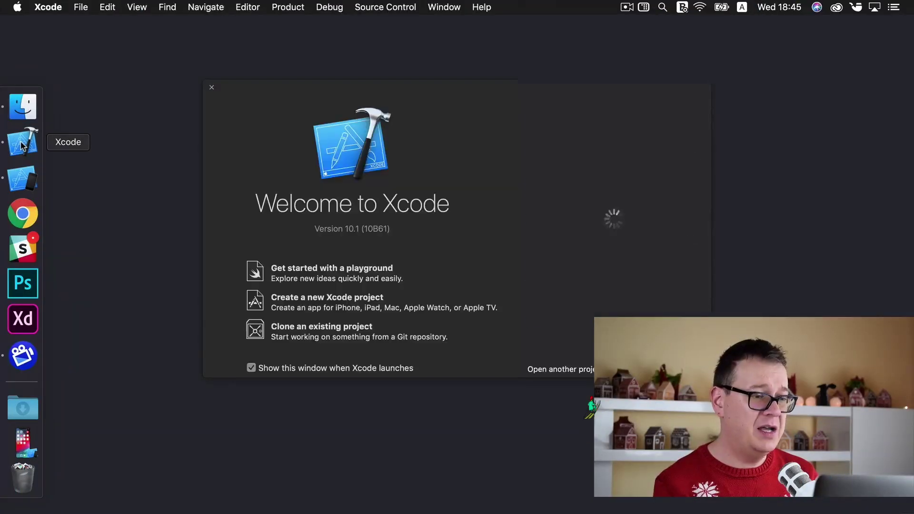
{"action": "left_click", "coordinate": [312, 306]}
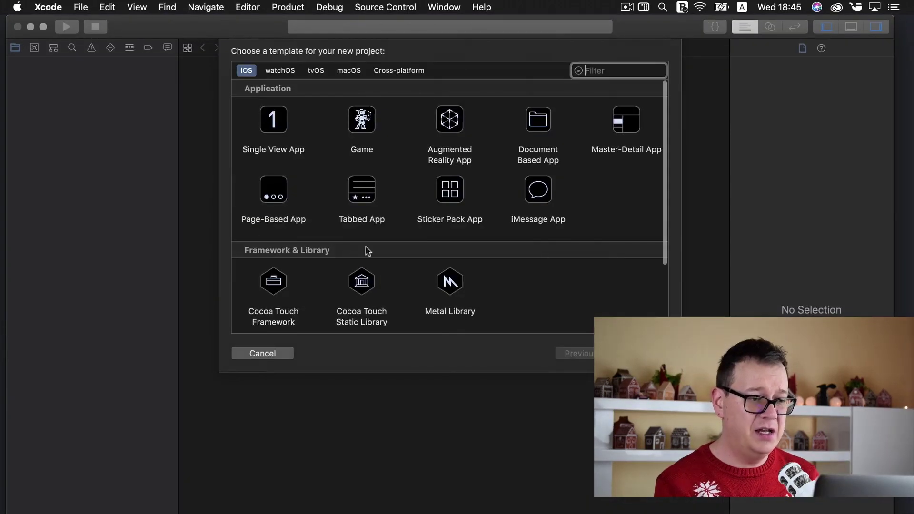
{"action": "scroll", "coordinate": [321, 224], "scroll_direction": "down", "scroll_amount": 1}
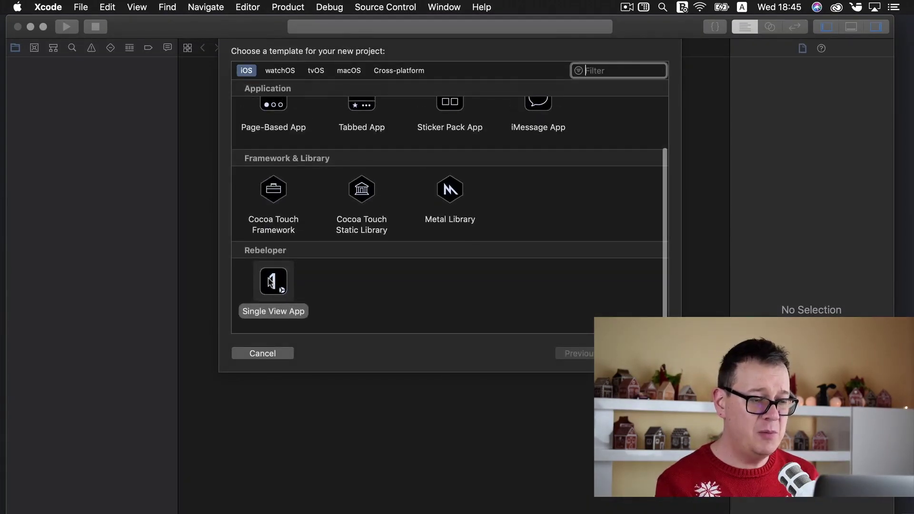
{"action": "left_click", "coordinate": [272, 281]}
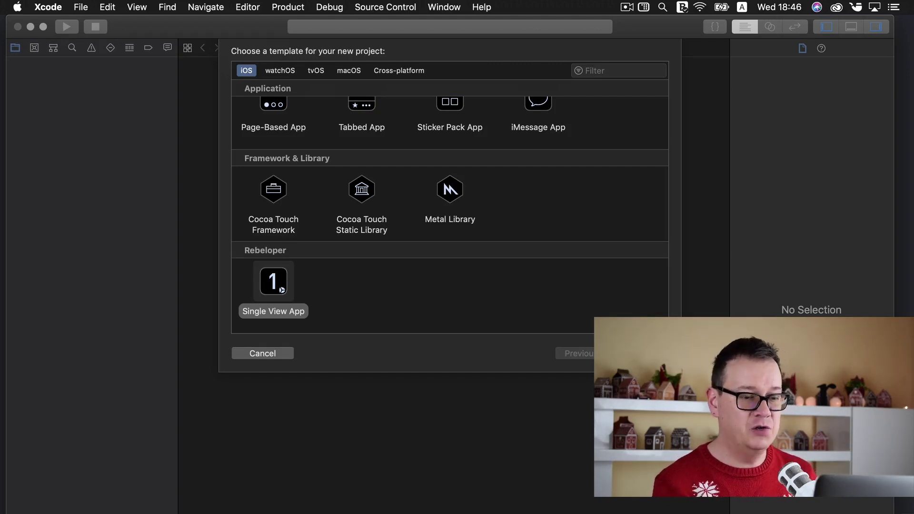
{"action": "double_click", "coordinate": [273, 282]}
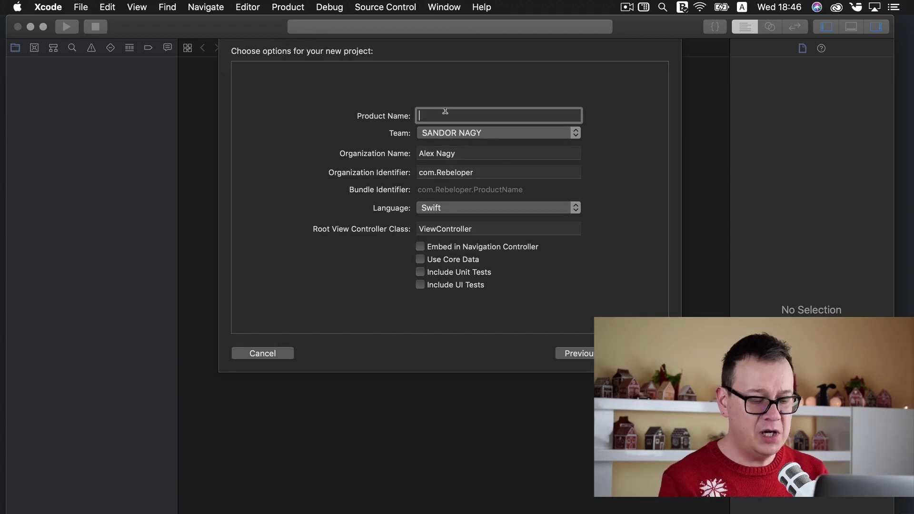
{"action": "type", "text": "SharedUserDefaultsTutorial"}
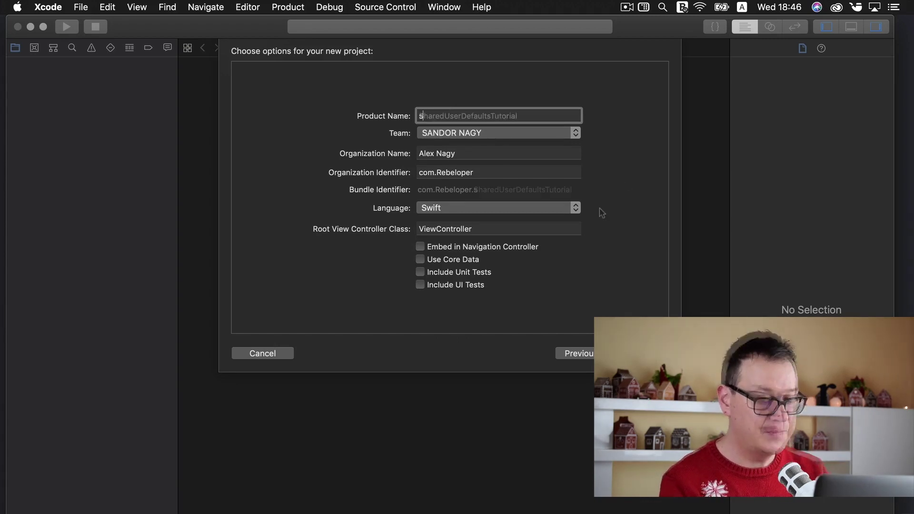
{"action": "left_click", "coordinate": [479, 228]}
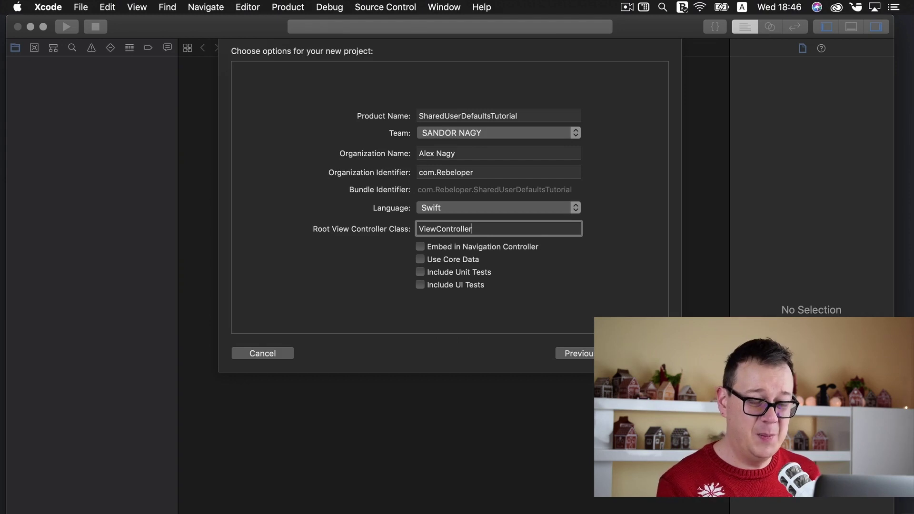
{"action": "key", "text": "Return"}
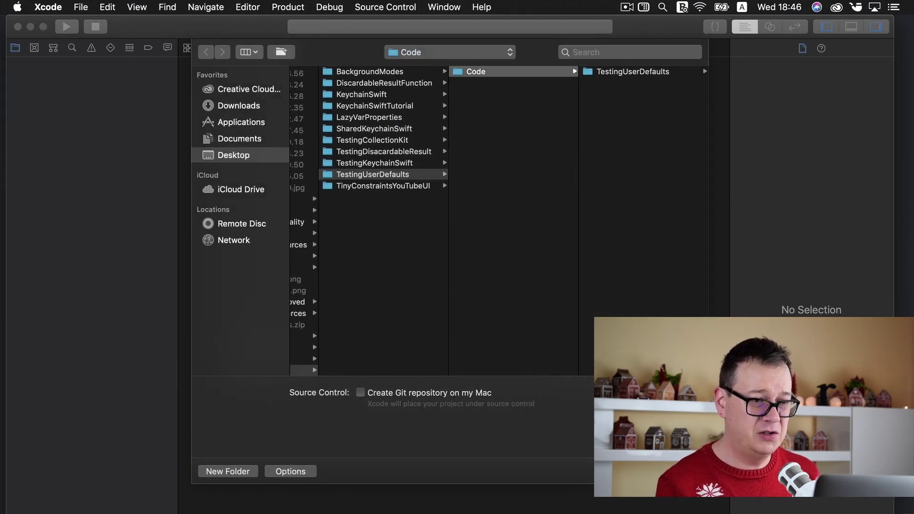
Save the project in new YouTubeProjects/SharedUserDefaults/Code folders with Git enabled
{"action": "left_click", "coordinate": [334, 371]}
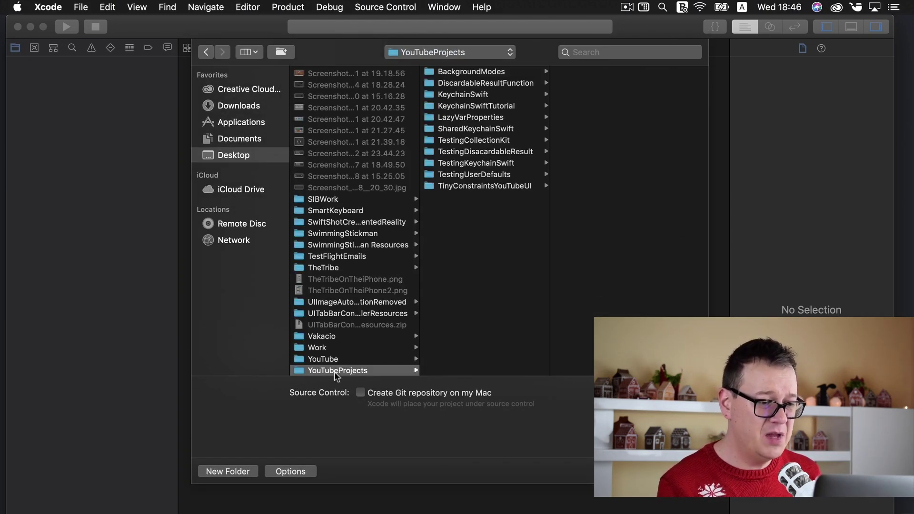
{"action": "left_click", "coordinate": [228, 471]}
{"action": "type", "text": "SharedUserDefaults"}
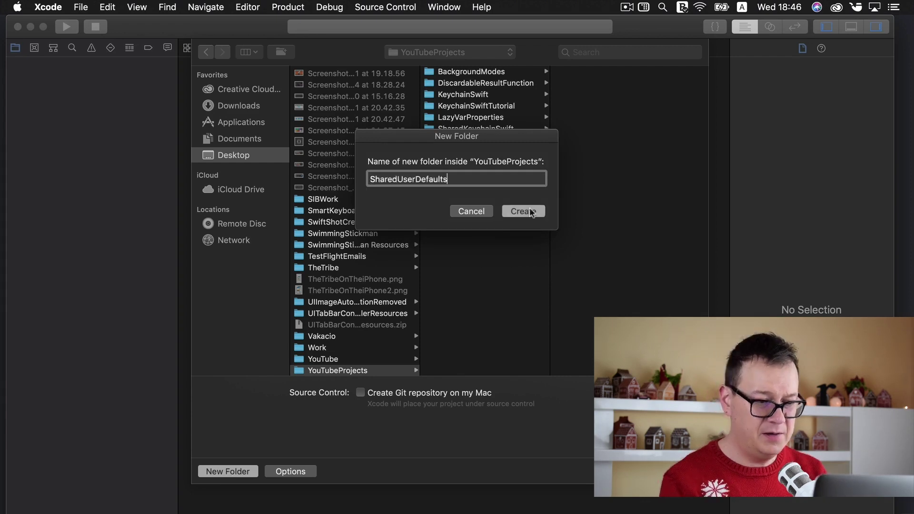
{"action": "key", "text": "Return"}
{"action": "left_click", "coordinate": [228, 471]}
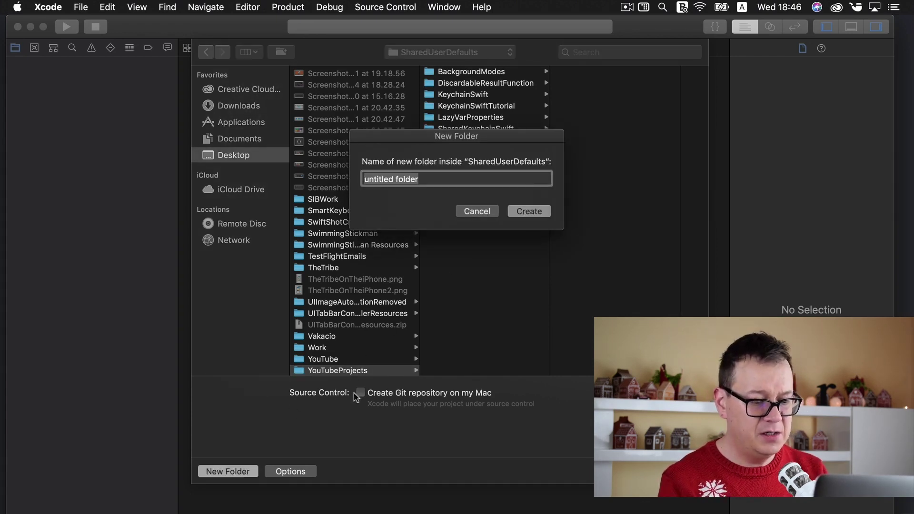
{"action": "type", "text": "Code"}
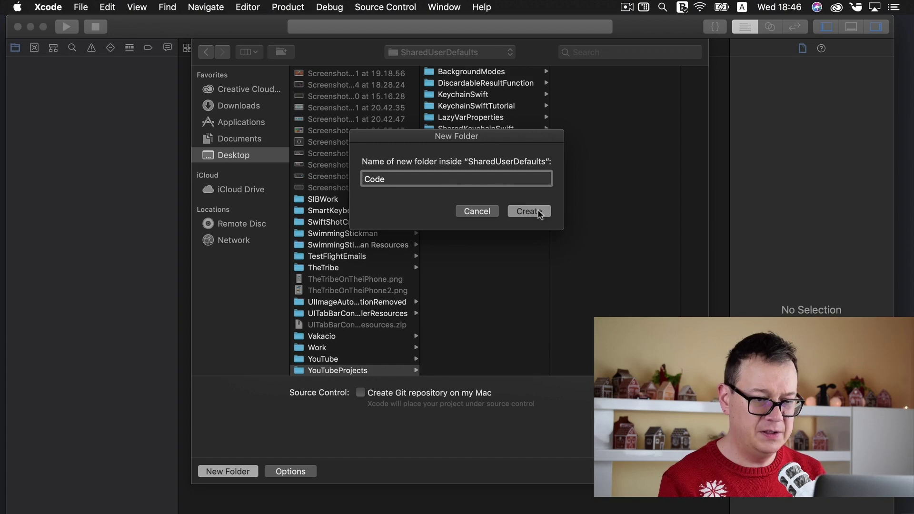
{"action": "left_click", "coordinate": [528, 212]}
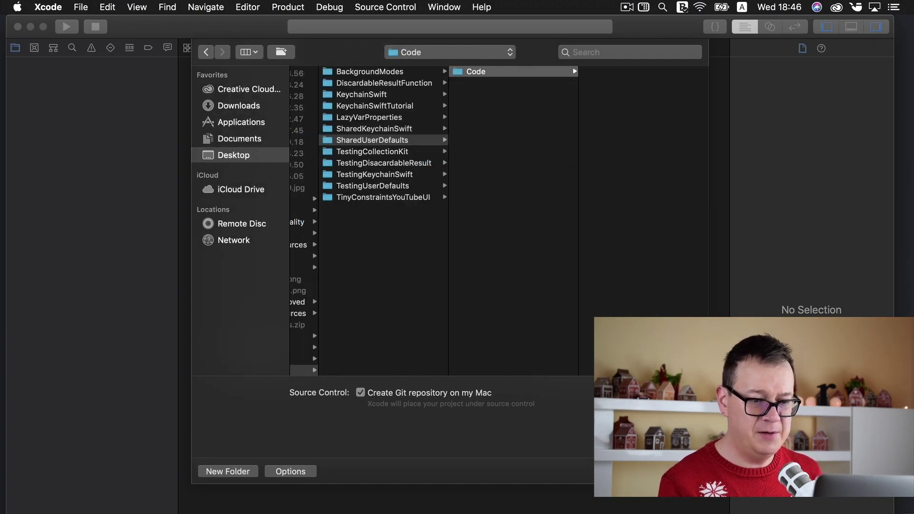
{"action": "key", "text": "Return"}
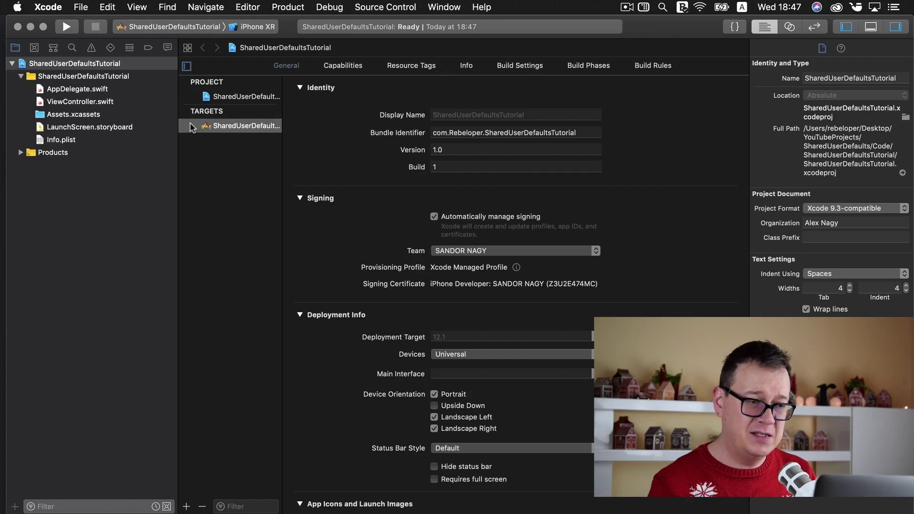
Add an iMessage Extension target named Extension and activate its scheme
{"action": "left_click", "coordinate": [186, 507]}
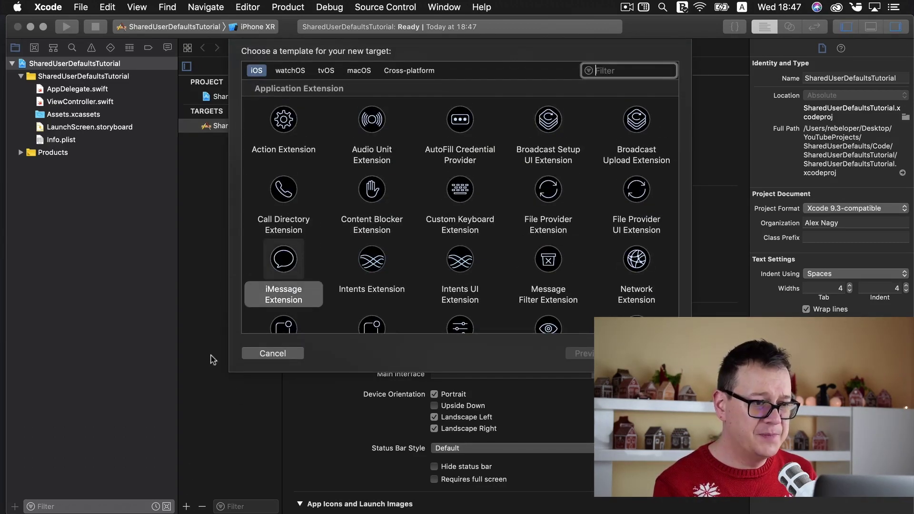
{"action": "left_click", "coordinate": [296, 262]}
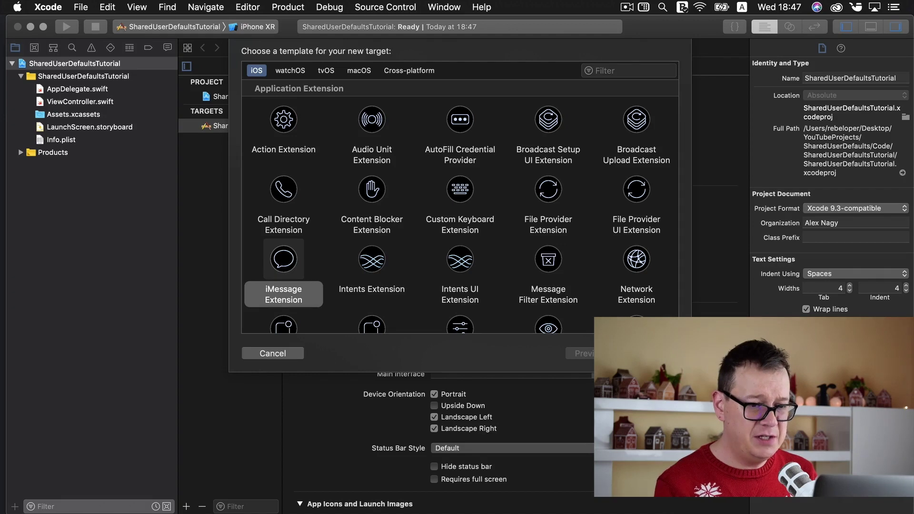
{"action": "key", "text": "Return"}
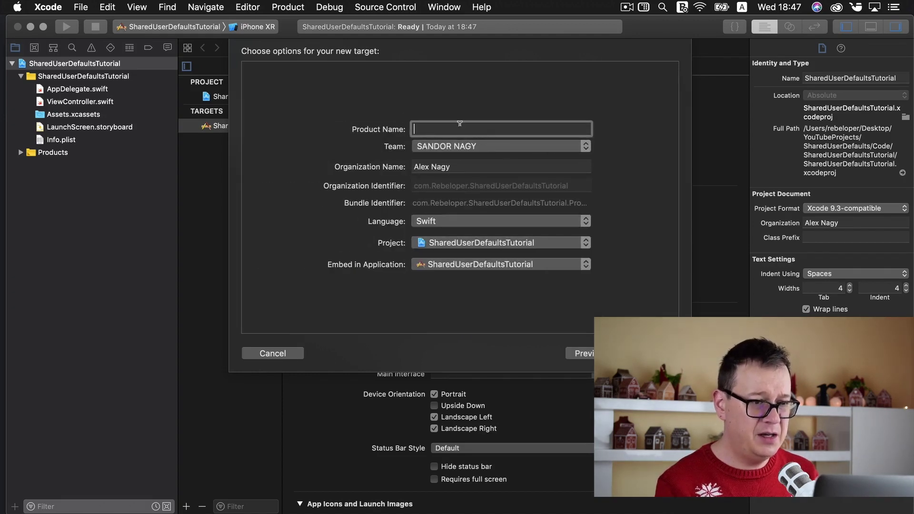
{"action": "type", "text": "Extension"}
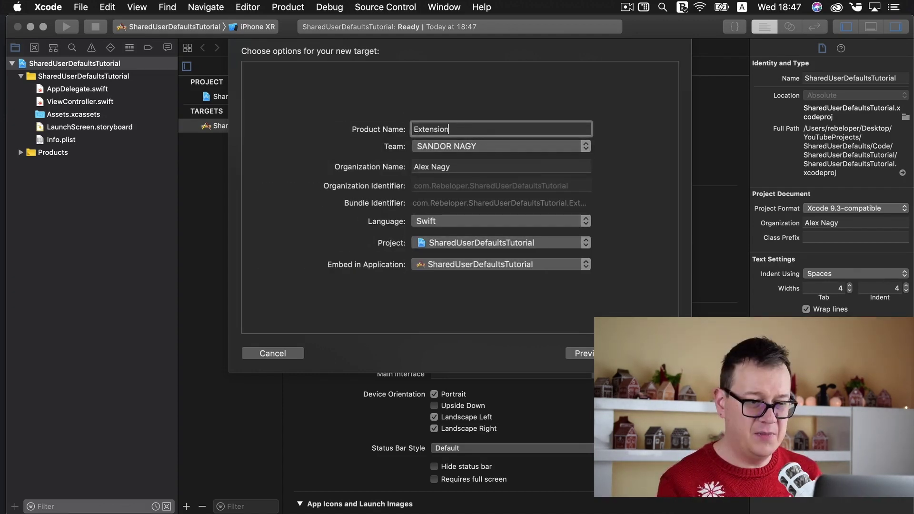
{"action": "key", "text": "Return"}
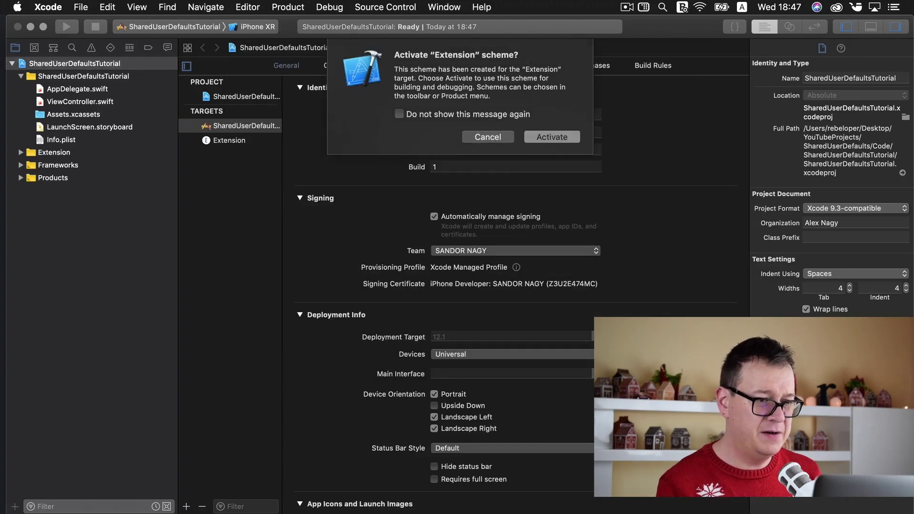
{"action": "left_click", "coordinate": [553, 138]}
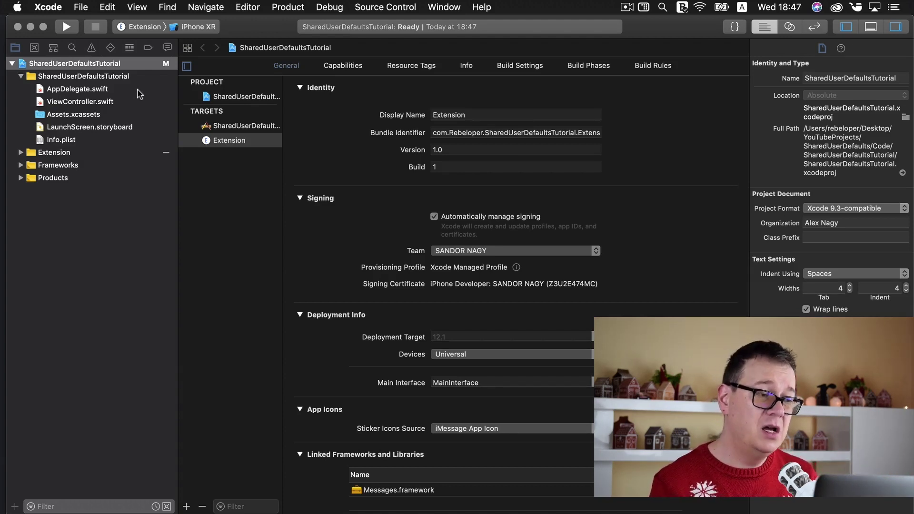
Add the Swift file SharedUserDefaults.swift to the app group, also ticking the Extension target
{"action": "left_click", "coordinate": [135, 77]}
{"action": "right_click", "coordinate": [135, 76]}
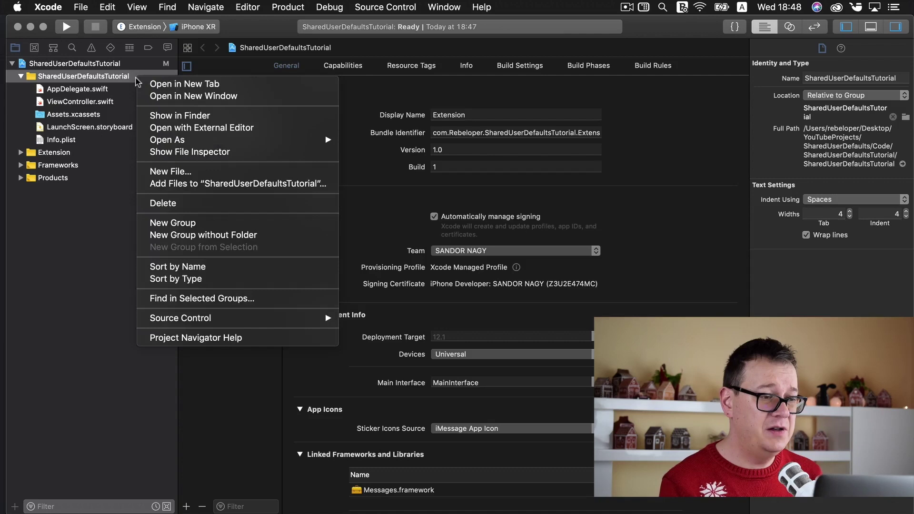
{"action": "left_click", "coordinate": [218, 171]}
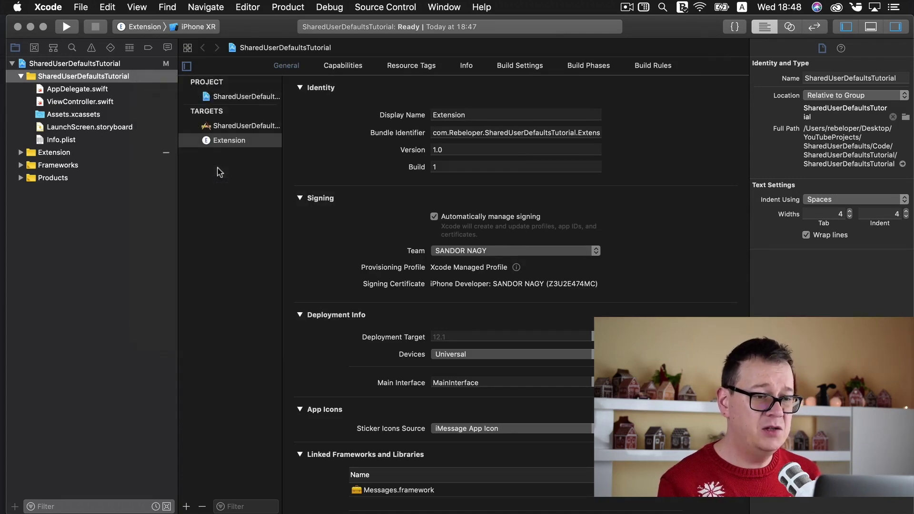
{"action": "left_click", "coordinate": [562, 119]}
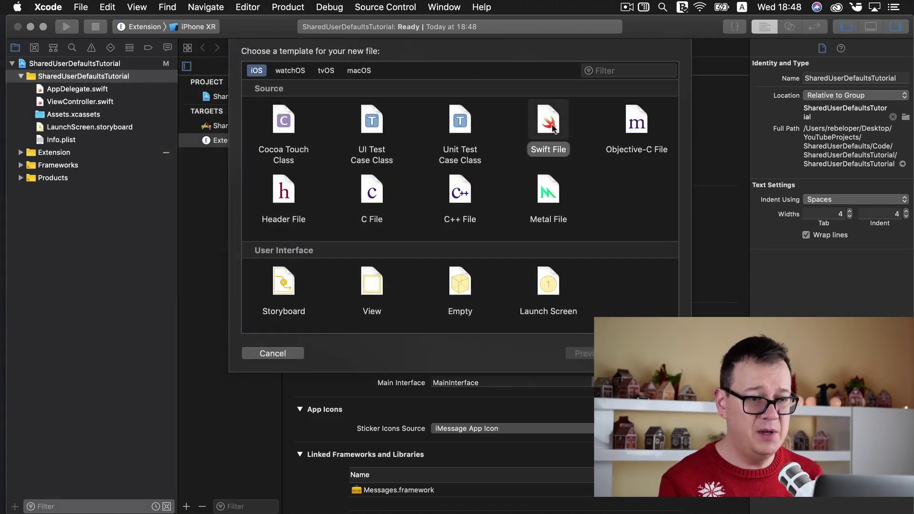
{"action": "left_click", "coordinate": [629, 353]}
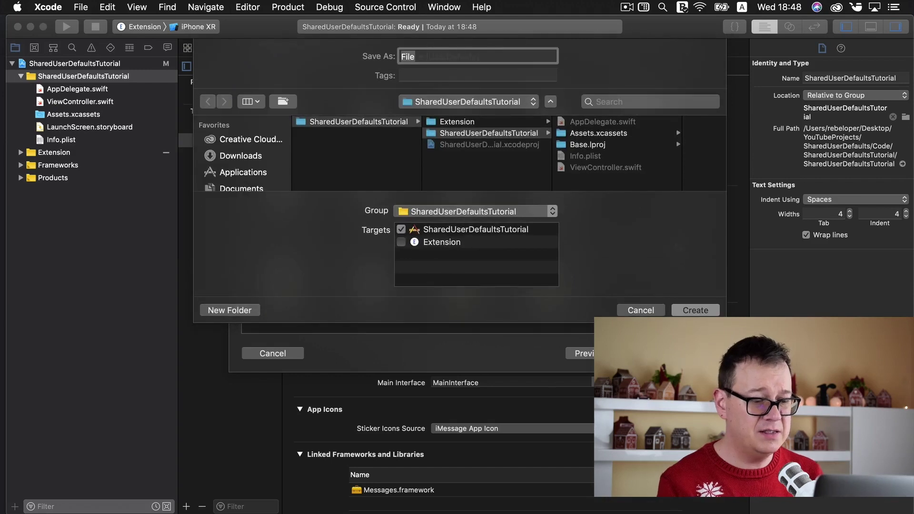
{"action": "type", "text": "SharedUserDefaults"}
{"action": "left_click", "coordinate": [401, 243]}
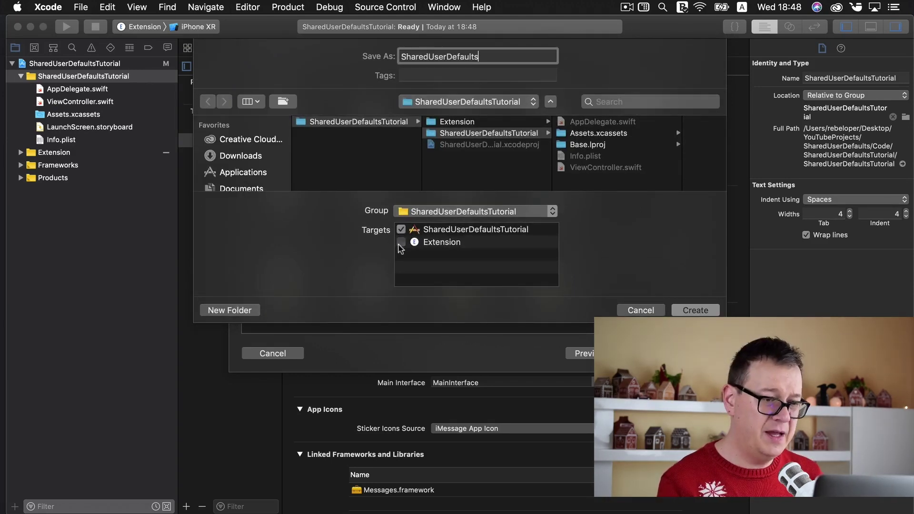
{"action": "left_click", "coordinate": [401, 243]}
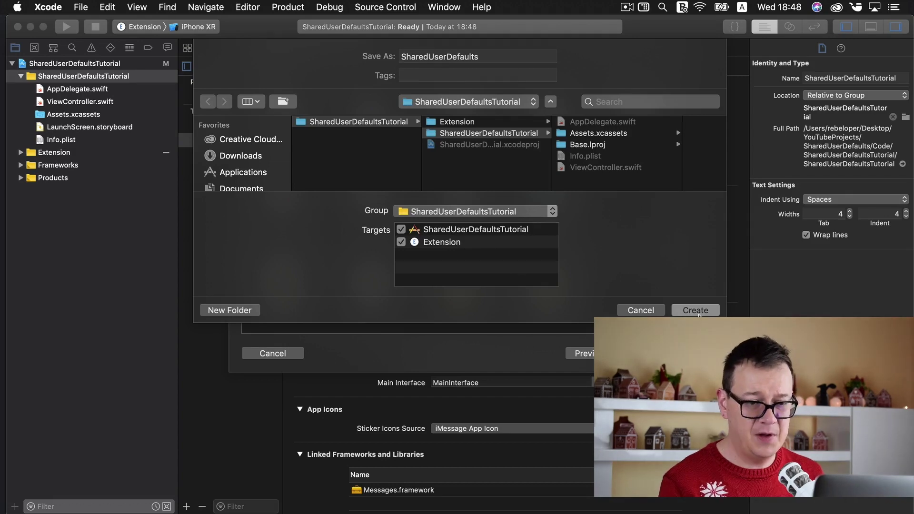
{"action": "left_click", "coordinate": [696, 311]}
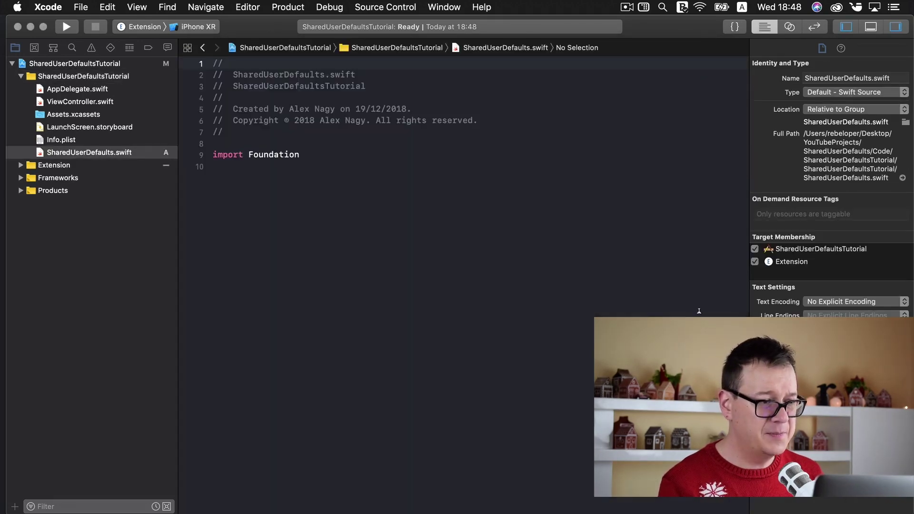
Add blank lines below import Foundation, enlarge the code text, and widen the editor
{"action": "left_click", "coordinate": [317, 155]}
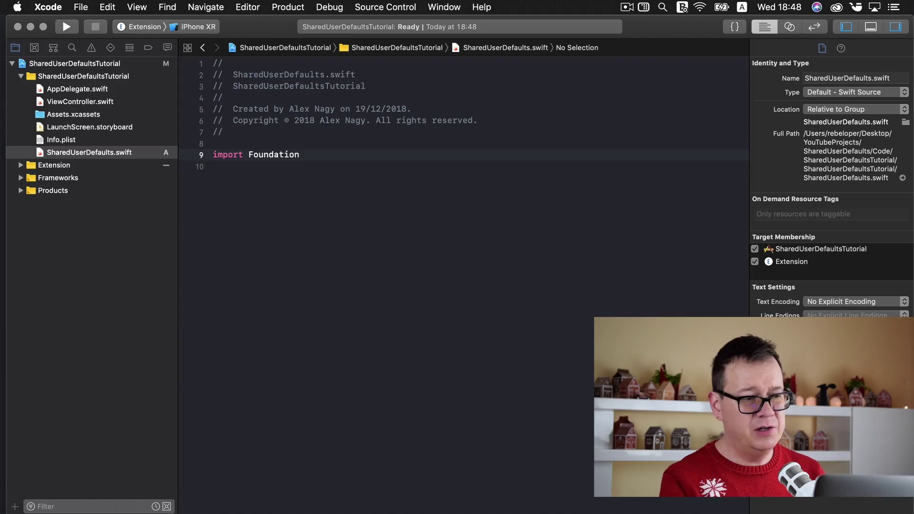
{"action": "key", "text": "Return"}
{"action": "key", "text": "Return"}
{"action": "type", "text": "str"}
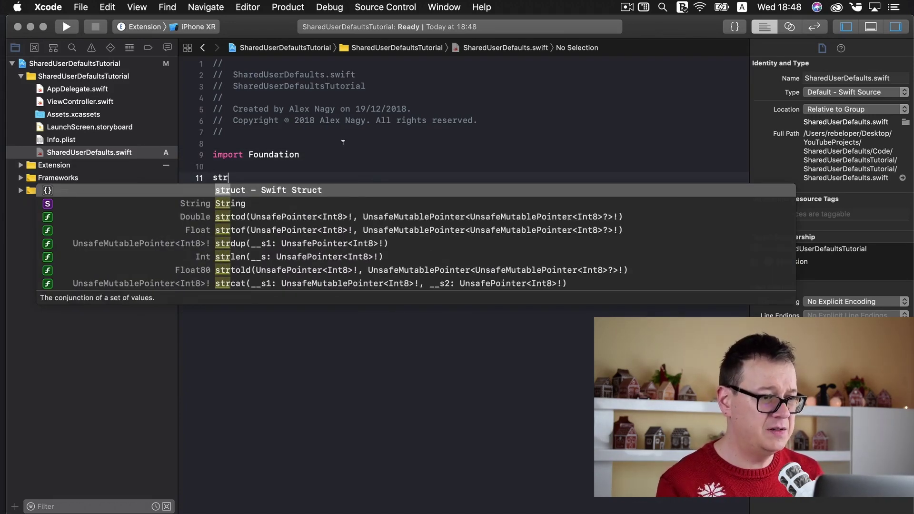
{"action": "left_click", "coordinate": [336, 154]}
{"action": "left_click", "coordinate": [48, 6]}
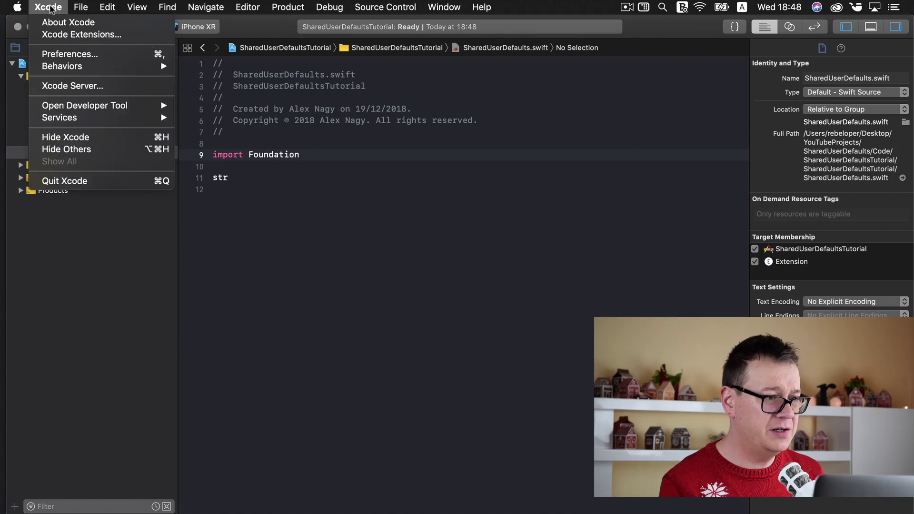
{"action": "left_click", "coordinate": [79, 57]}
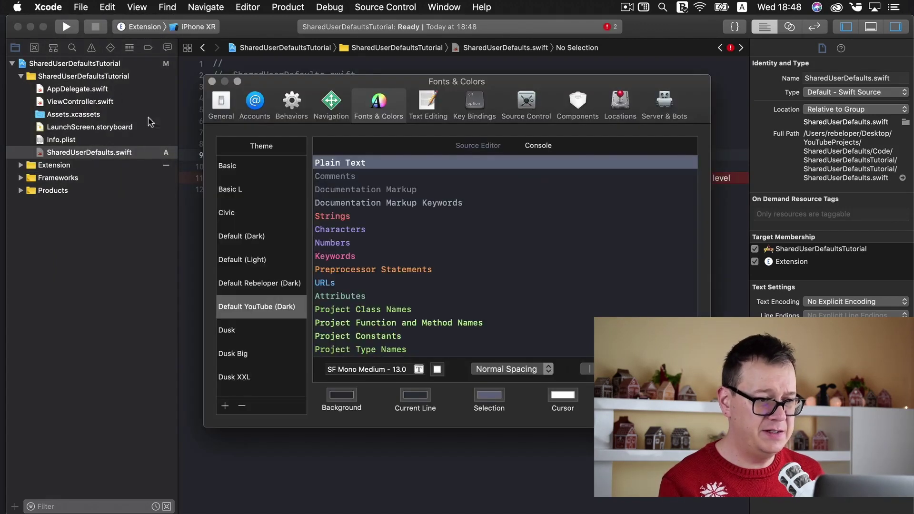
{"action": "left_click", "coordinate": [212, 82]}
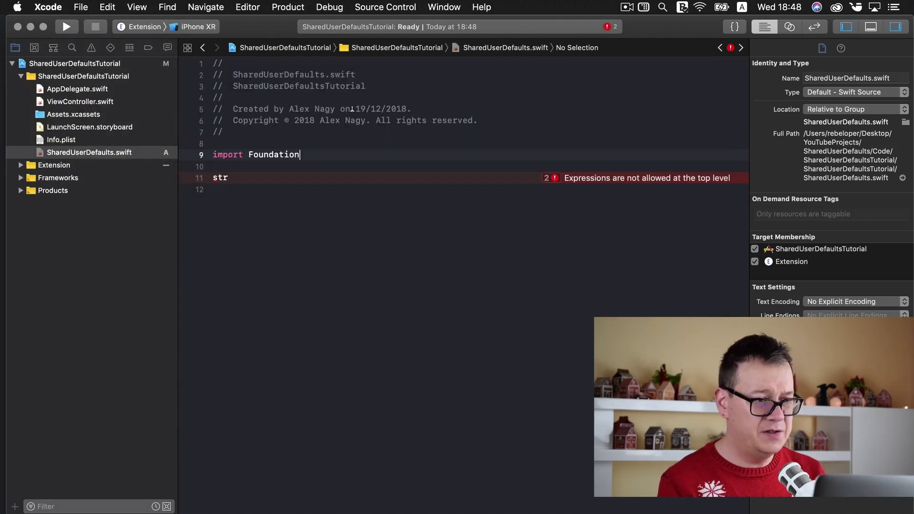
{"action": "key", "text": "super+plus"}
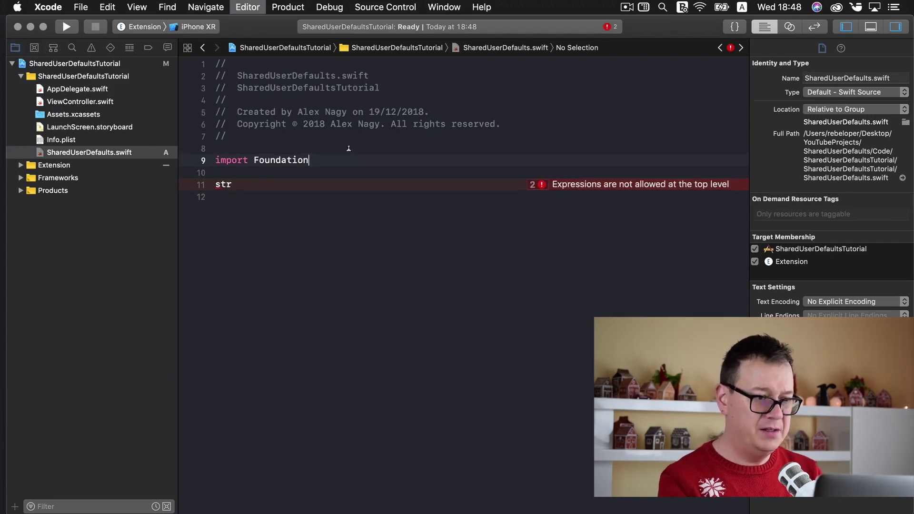
{"action": "key", "text": "super+plus"}
{"action": "key", "text": "super+plus"}
{"action": "key", "text": "super+plus"}
{"action": "key", "text": "super+plus"}
{"action": "key", "text": "super+plus"}
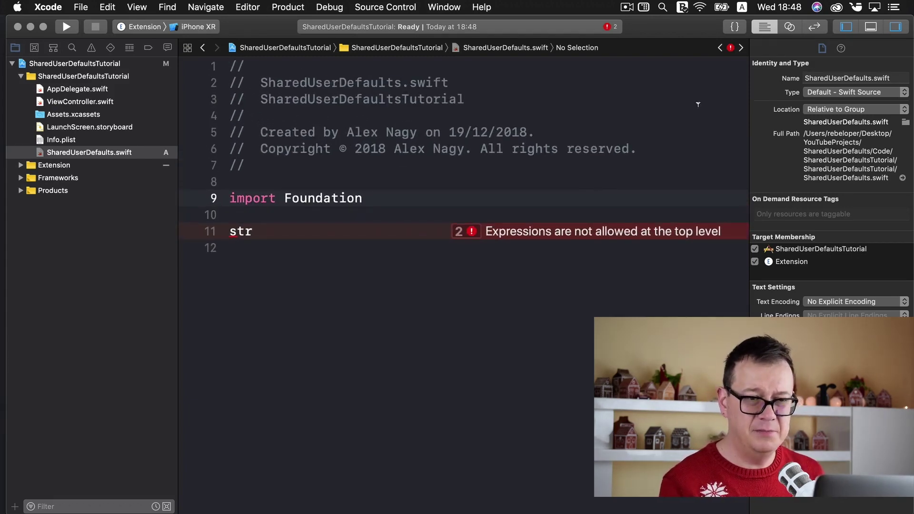
{"action": "left_click", "coordinate": [899, 29]}
Declare an empty struct named SharedUserDefaults from the struct template
{"action": "left_click", "coordinate": [271, 228]}
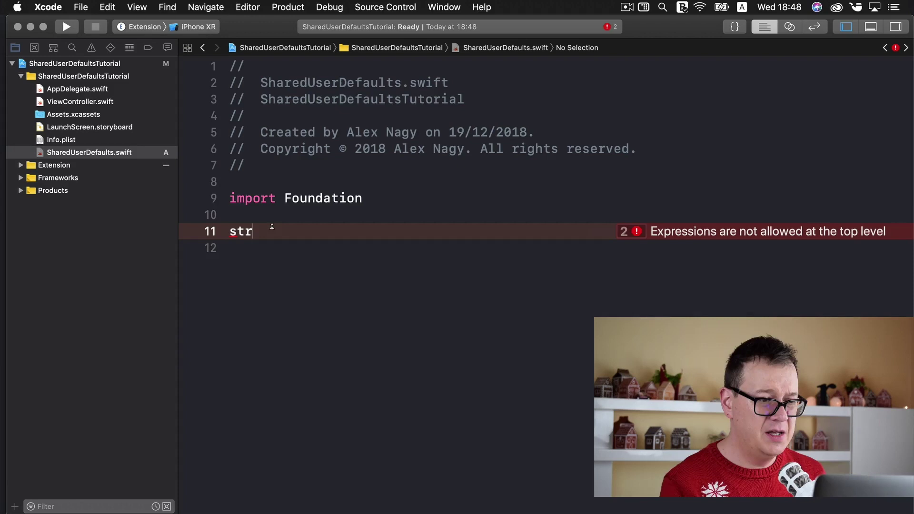
{"action": "type", "text": "uc"}
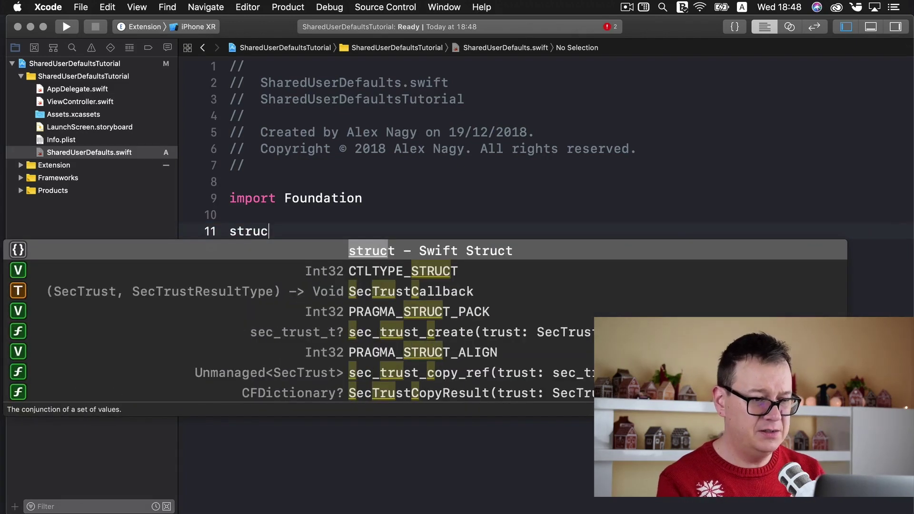
{"action": "key", "text": "Return"}
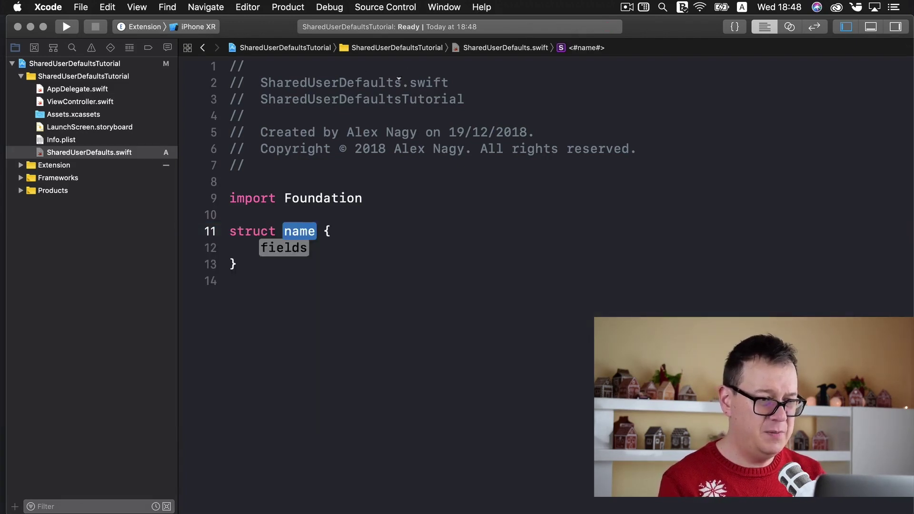
{"action": "left_click_drag", "start_coordinate": [401, 82], "coordinate": [259, 83]}
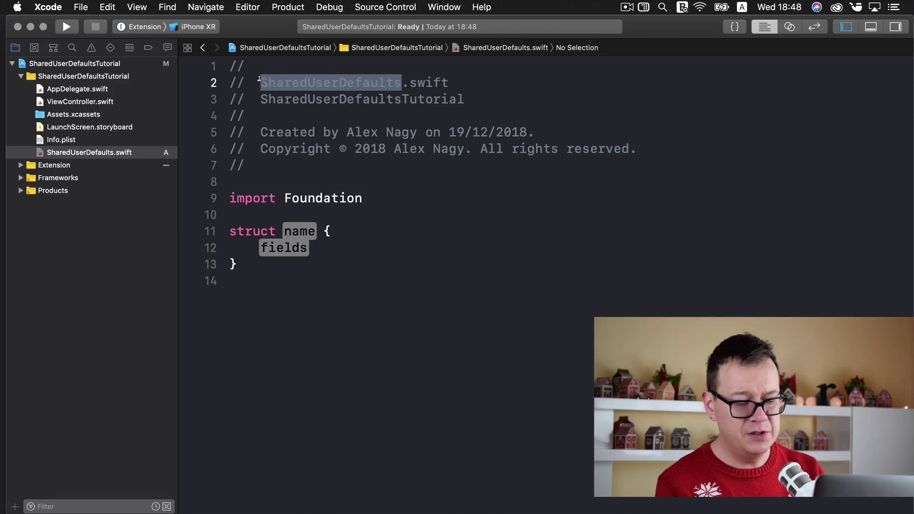
{"action": "key", "text": "super+c"}
{"action": "left_click", "coordinate": [299, 231]}
{"action": "key", "text": "super+v"}
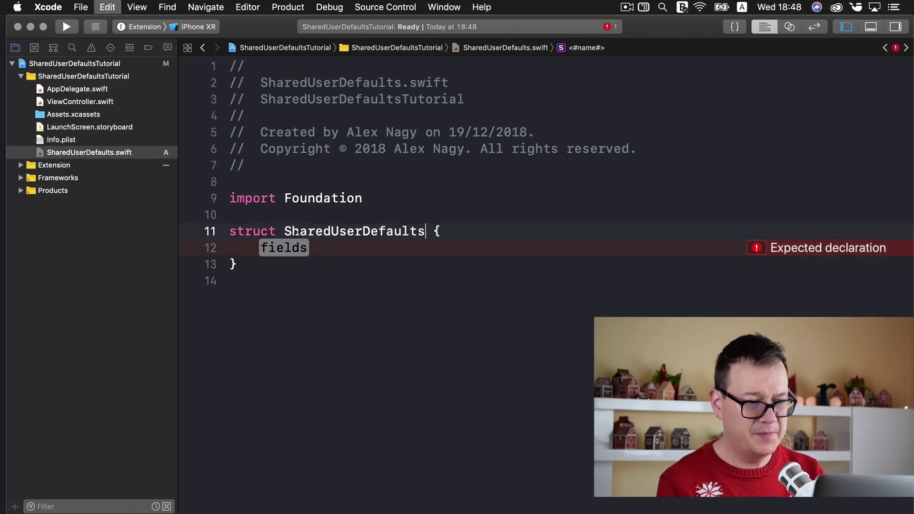
{"action": "left_click", "coordinate": [280, 247]}
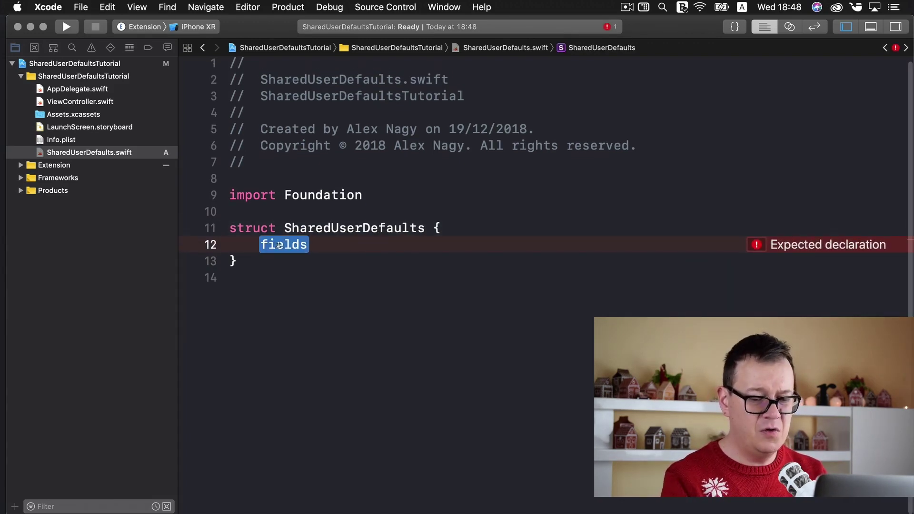
{"action": "type", "text": "fields"}
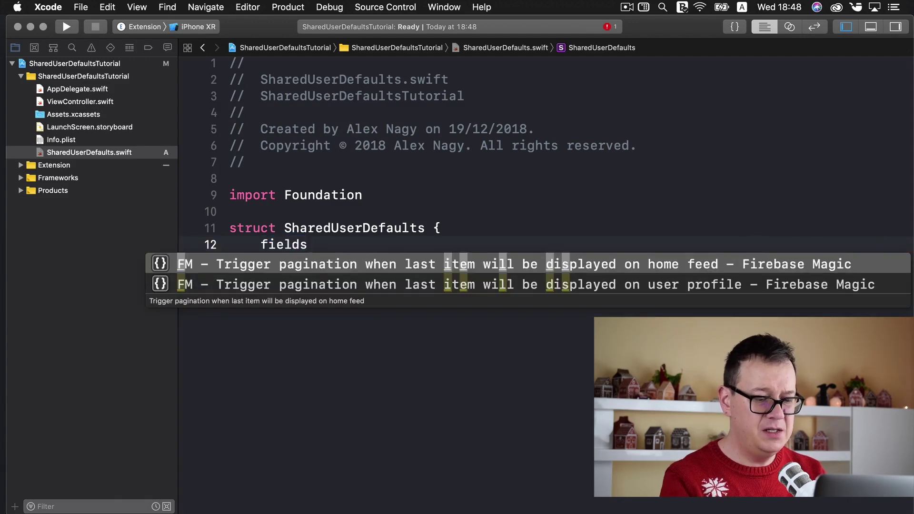
{"action": "key", "text": "BackSpace"}
{"action": "key", "text": "BackSpace"}
{"action": "key", "text": "BackSpace"}
{"action": "key", "text": "BackSpace"}
{"action": "key", "text": "BackSpace"}
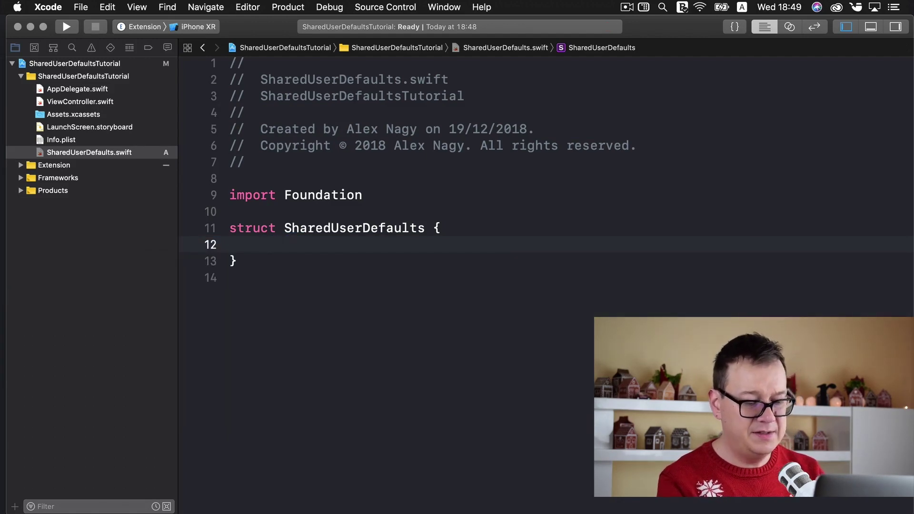
{"action": "type", "text": "static let "}
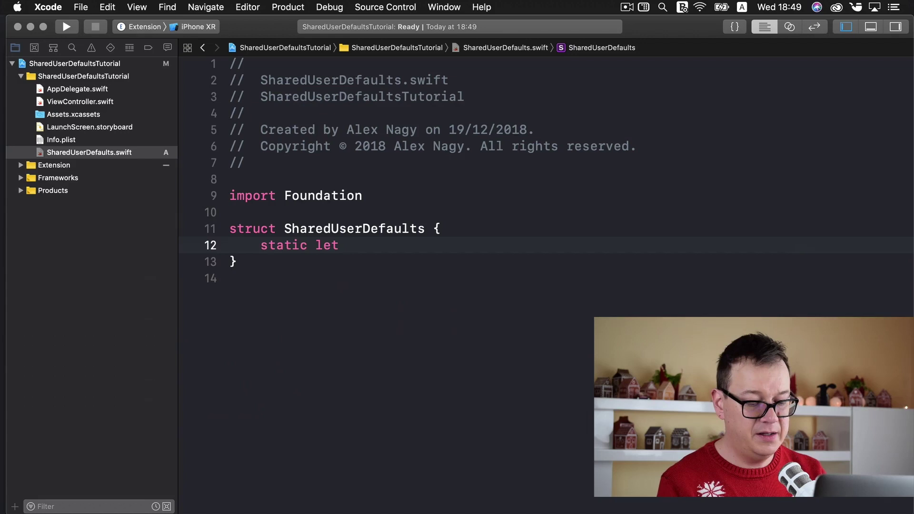
{"action": "type", "text": "suite"}
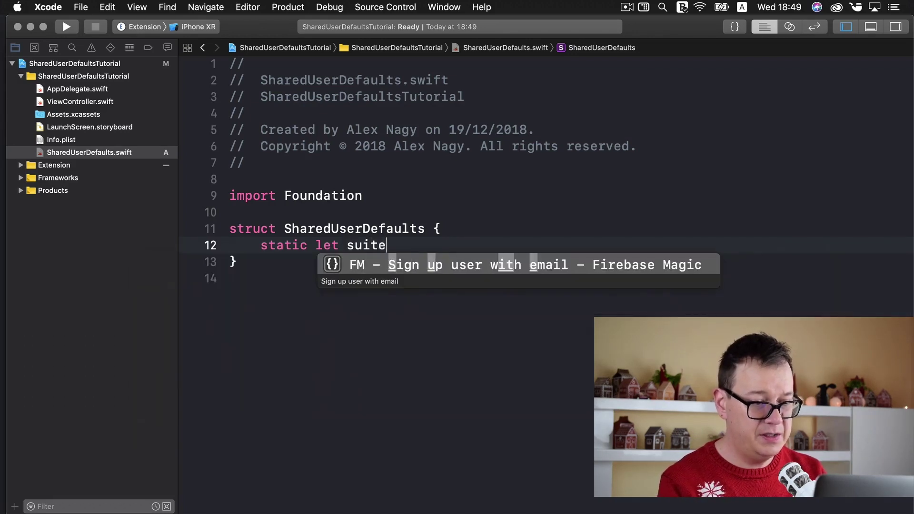
{"action": "type", "text": "Name "}
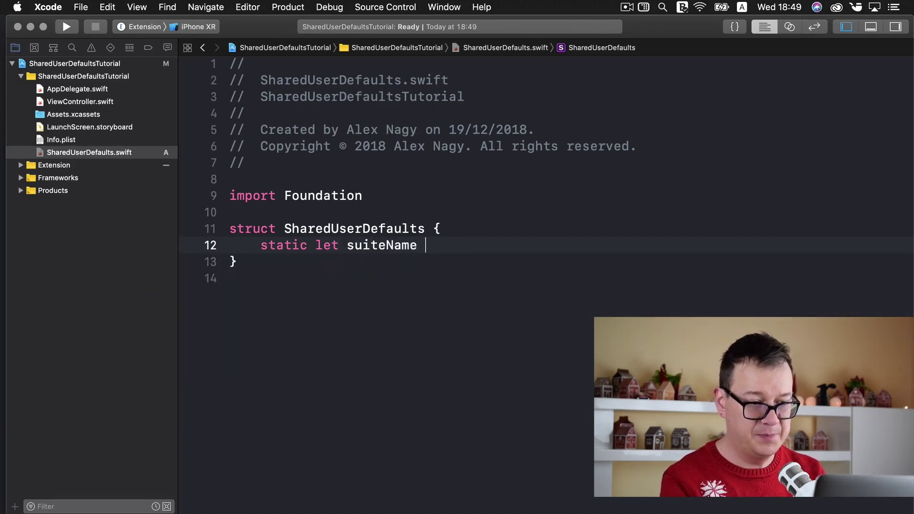
{"action": "type", "text": "= \""}
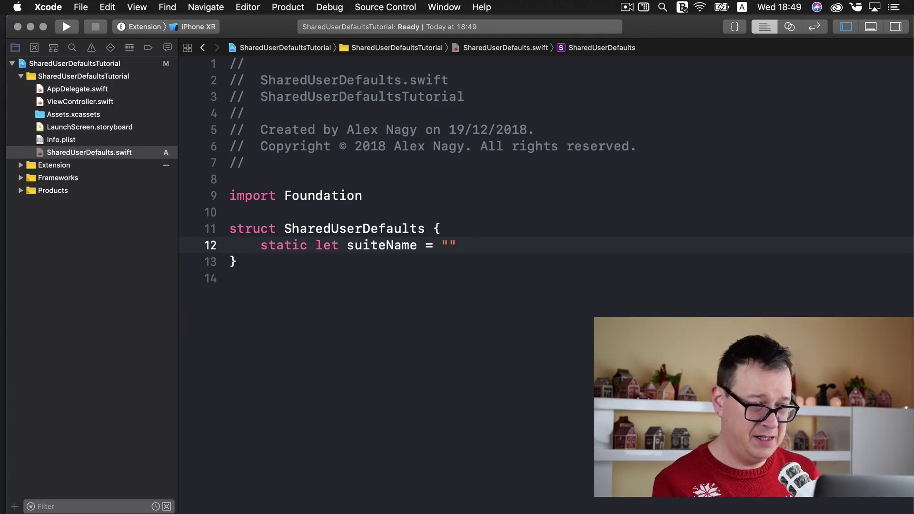
Add static suiteName = "" and a nested Keys struct with username = "username"
{"action": "key", "text": "Return"}
{"action": "key", "text": "Return"}
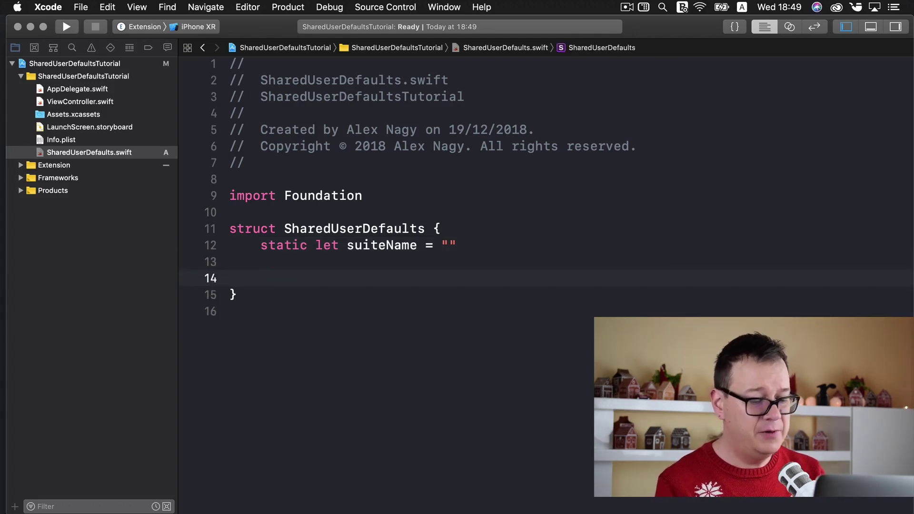
{"action": "type", "text": "stu"}
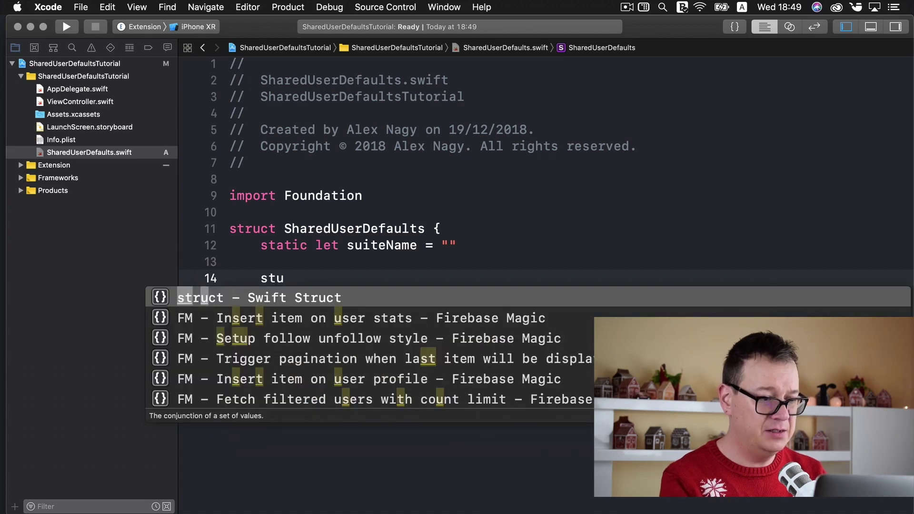
{"action": "key", "text": "Return"}
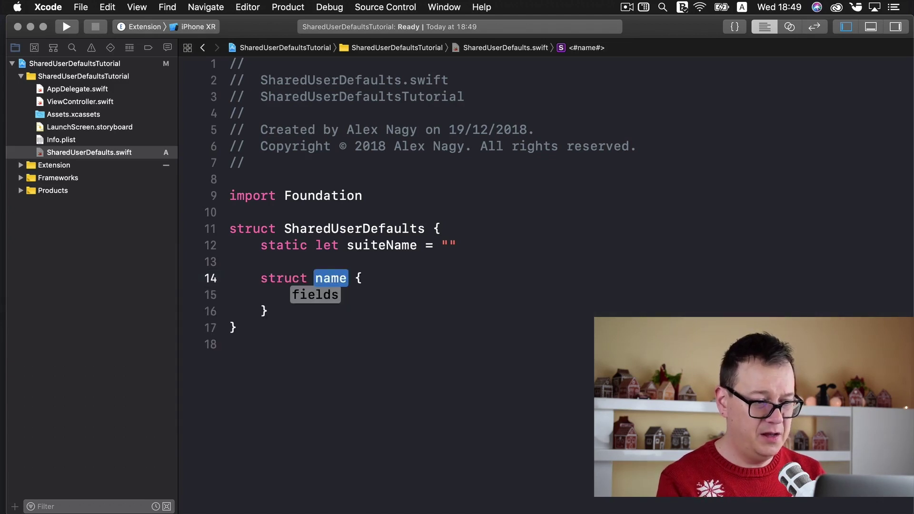
{"action": "type", "text": "Keys"}
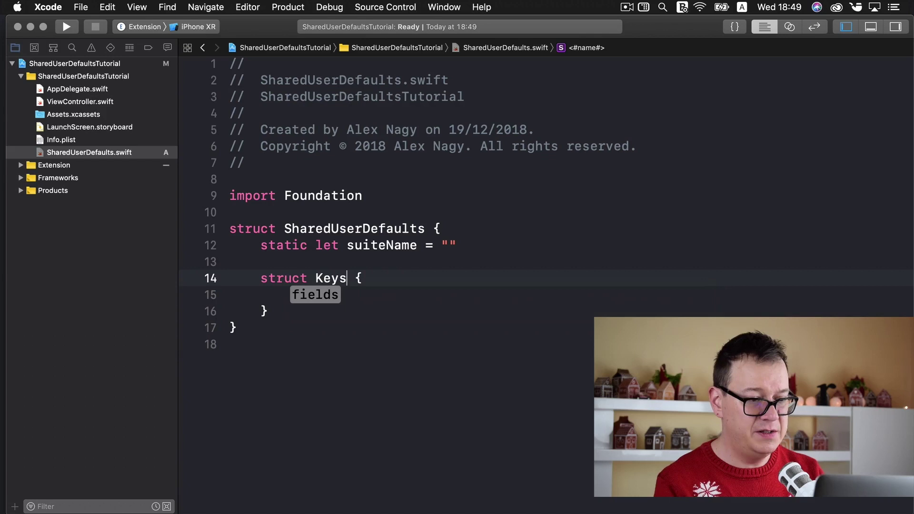
{"action": "key", "text": "Tab"}
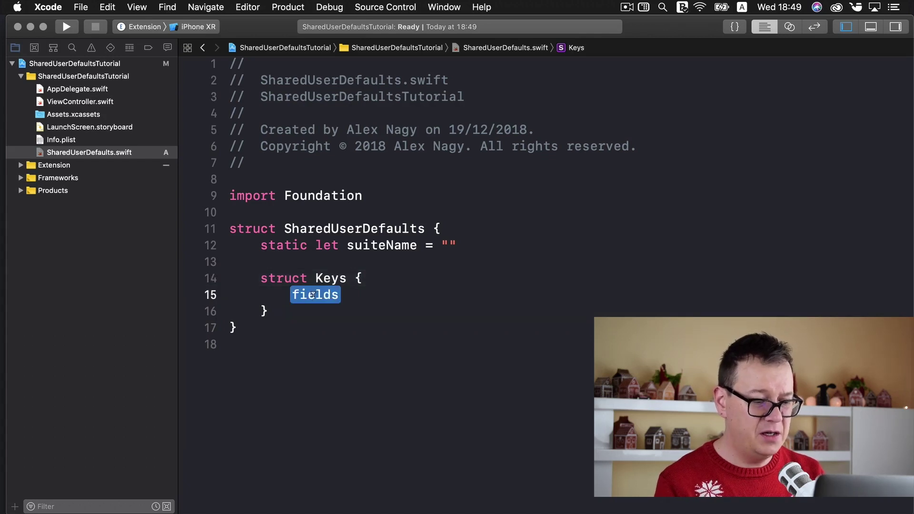
{"action": "type", "text": "sts"}
{"action": "key", "text": "BackSpace"}
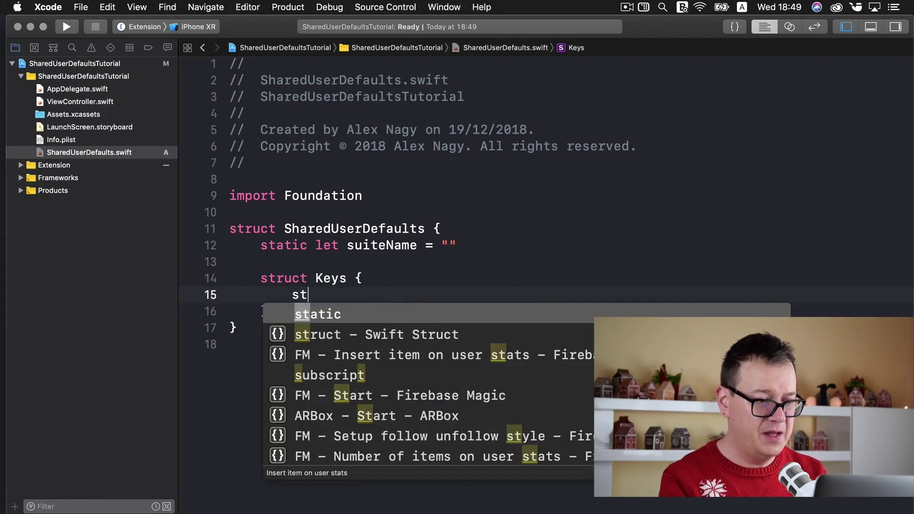
{"action": "key", "text": "Return"}
{"action": "type", "text": "et "}
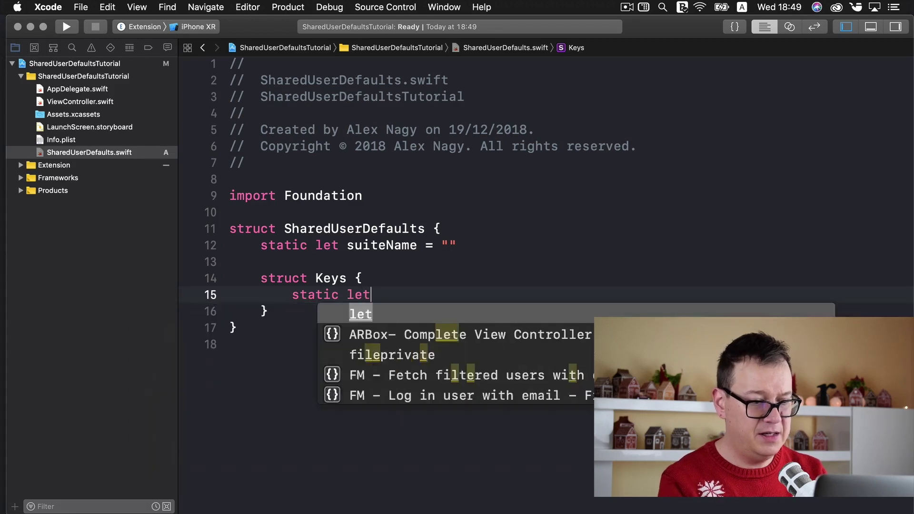
{"action": "type", "text": "use"}
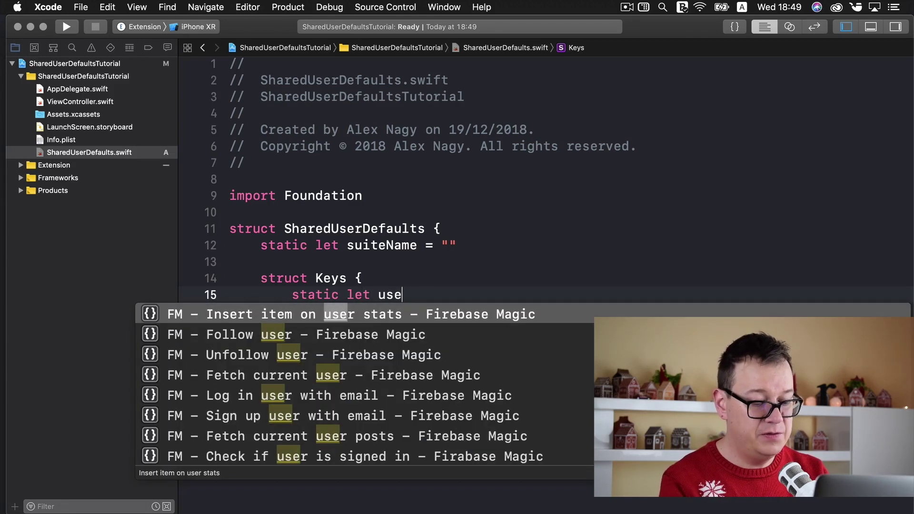
{"action": "type", "text": "rnam"}
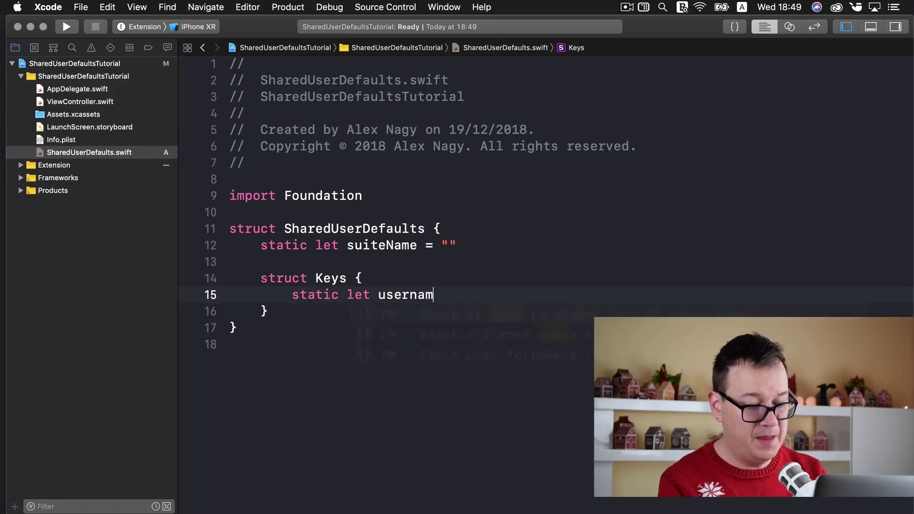
{"action": "type", "text": "e = \""}
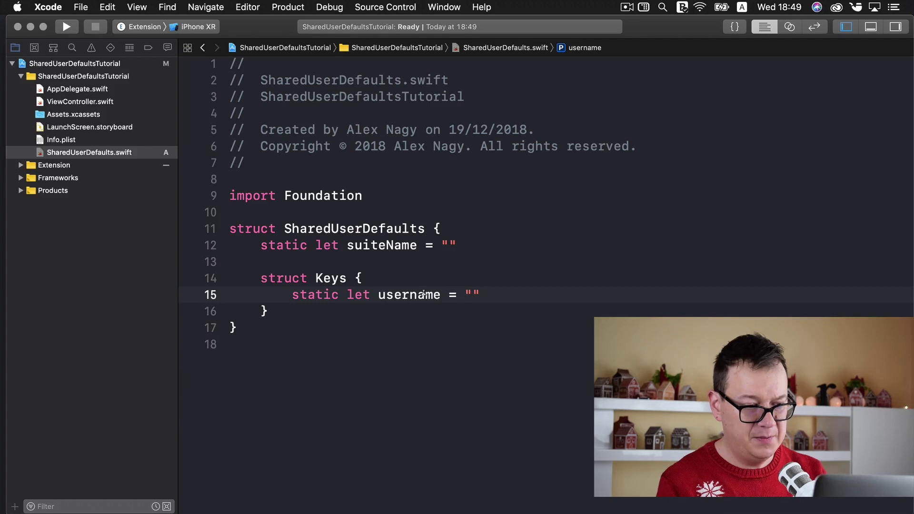
{"action": "double_click", "coordinate": [423, 294]}
{"action": "left_click", "coordinate": [476, 294]}
{"action": "key", "text": "super+v"}
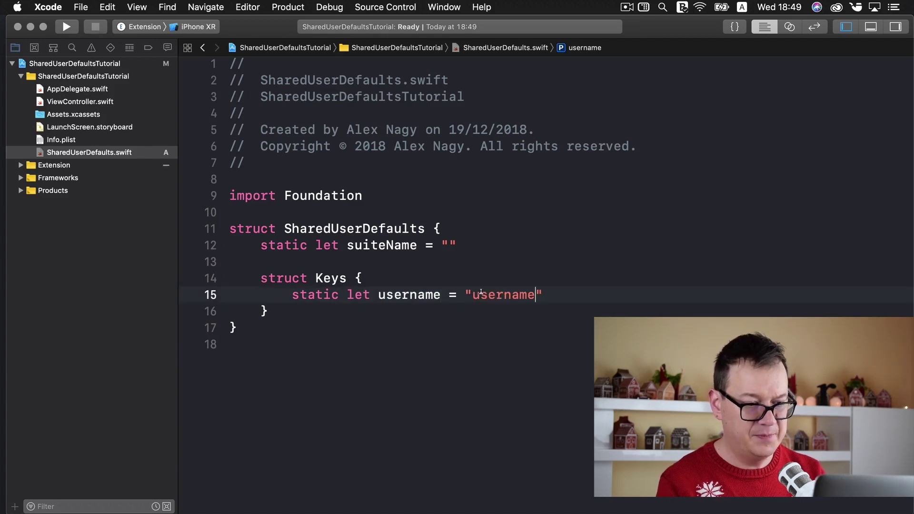
{"action": "scroll", "coordinate": [545, 284], "scroll_direction": "down", "scroll_amount": 3}
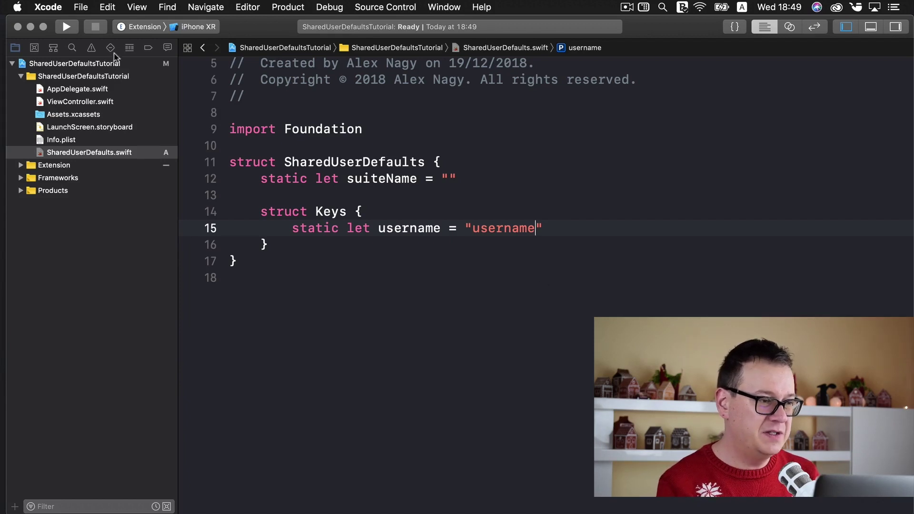
In ViewController.swift's viewDidLoad, declare let username = "Alex"
{"action": "left_click", "coordinate": [118, 105]}
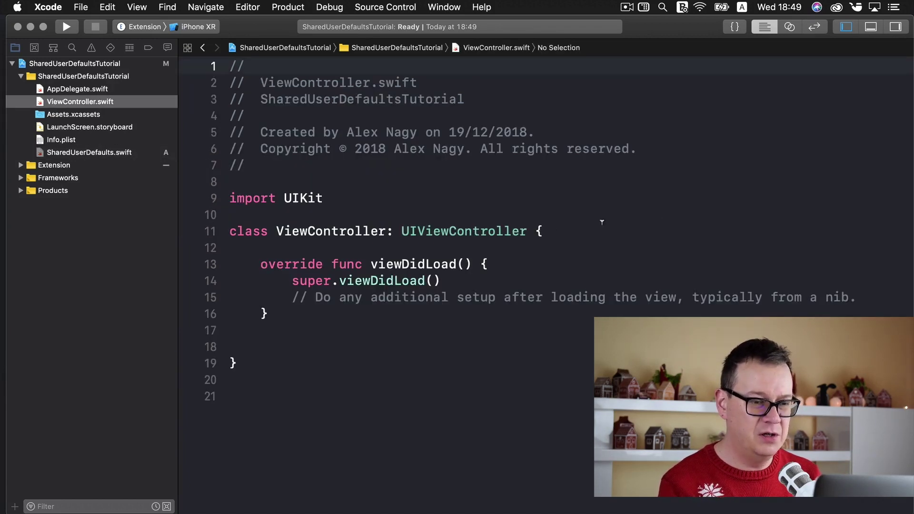
{"action": "scroll", "coordinate": [602, 222], "scroll_direction": "down", "scroll_amount": 5}
{"action": "left_click", "coordinate": [873, 178]}
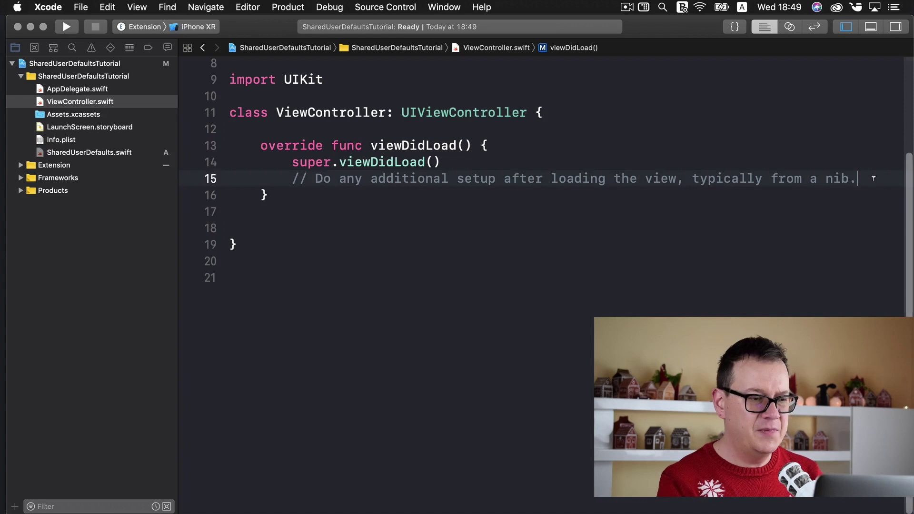
{"action": "key", "text": "Return"}
{"action": "type", "text": "let"}
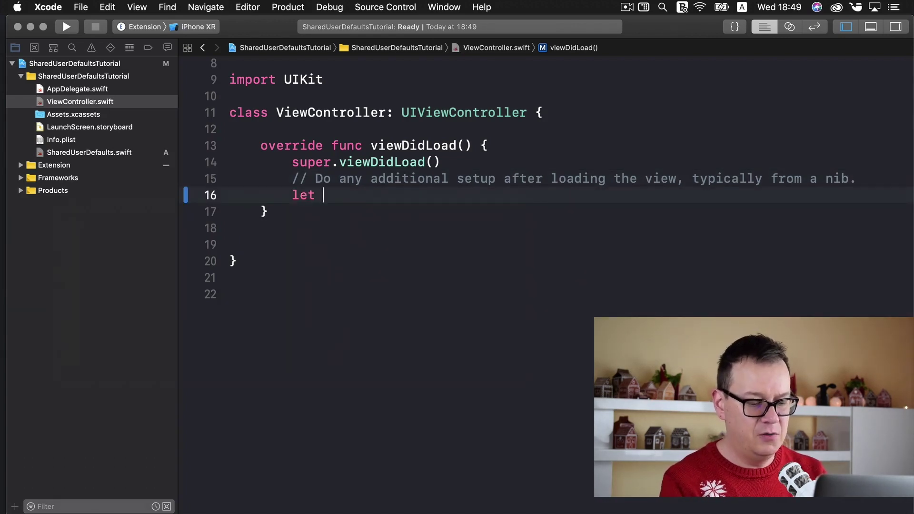
{"action": "type", "text": " username "}
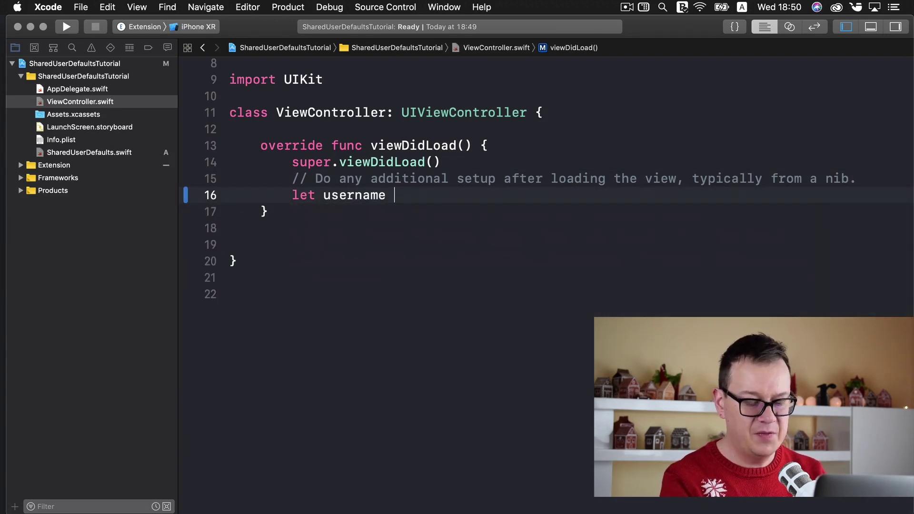
{"action": "type", "text": "= \"Ales"}
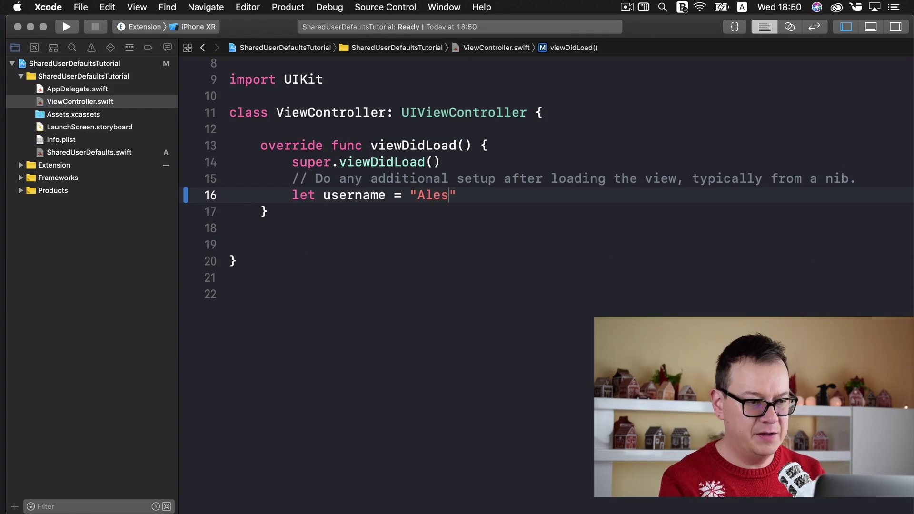
{"action": "key", "text": "BackSpace"}
{"action": "type", "text": "x\""}
{"action": "key", "text": "Return"}
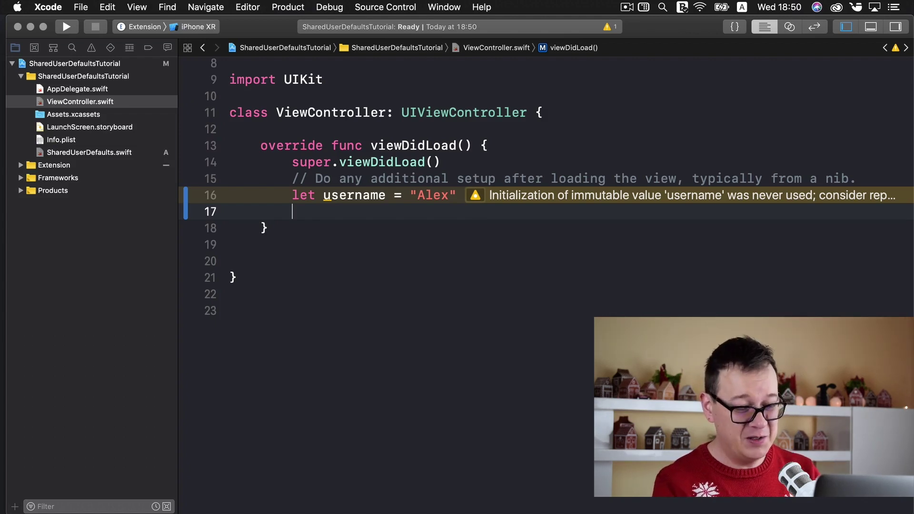
Add a UserDefaults.standard.set(username, forKey:) call below the constant
{"action": "key", "text": "Return"}
{"action": "type", "text": "Us"}
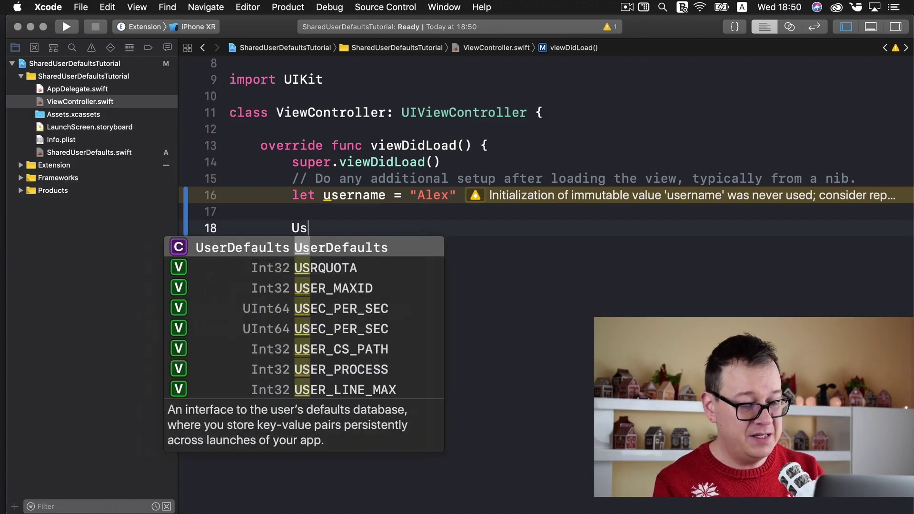
{"action": "type", "text": "er"}
{"action": "key", "text": "Return"}
{"action": "type", "text": ".sta"}
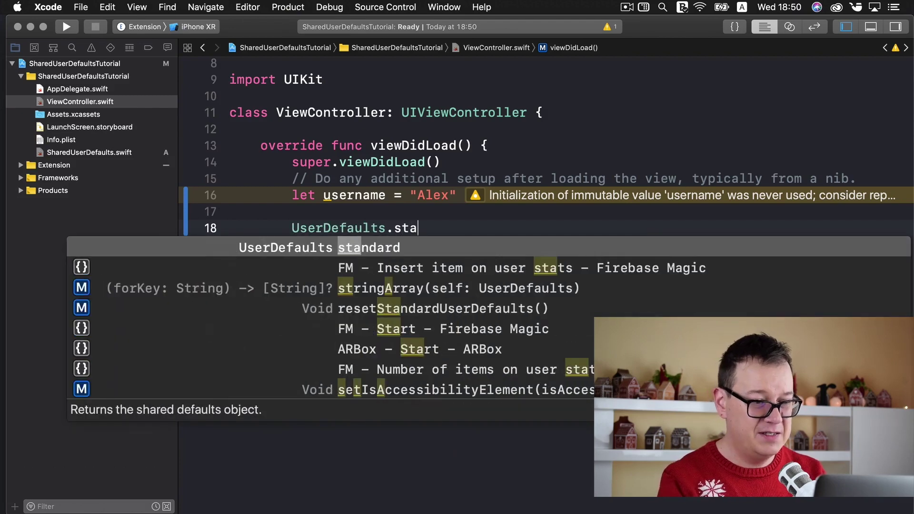
{"action": "key", "text": "Return"}
{"action": "type", "text": "."}
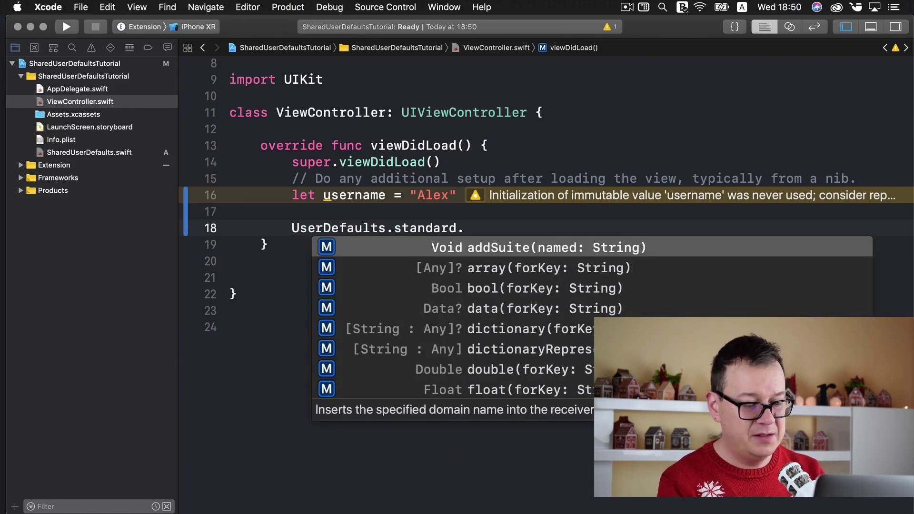
{"action": "type", "text": "se"}
{"action": "key", "text": "Down"}
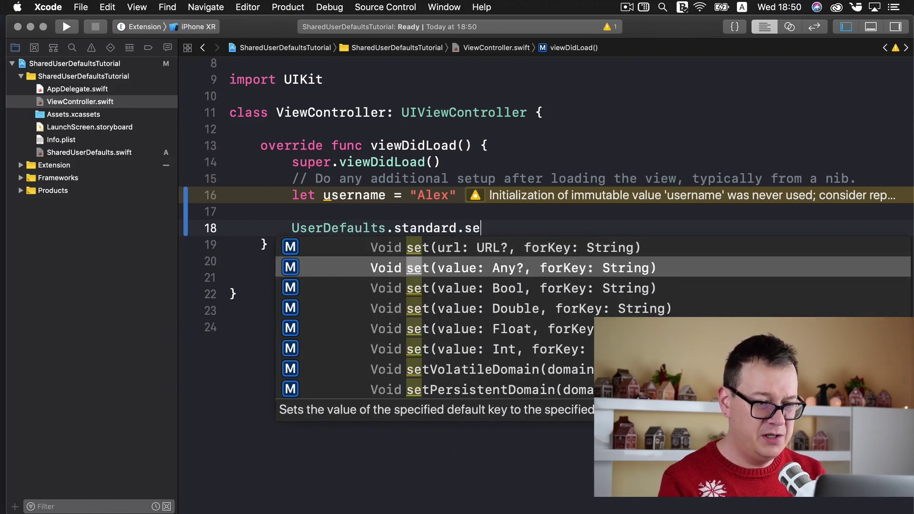
{"action": "key", "text": "Return"}
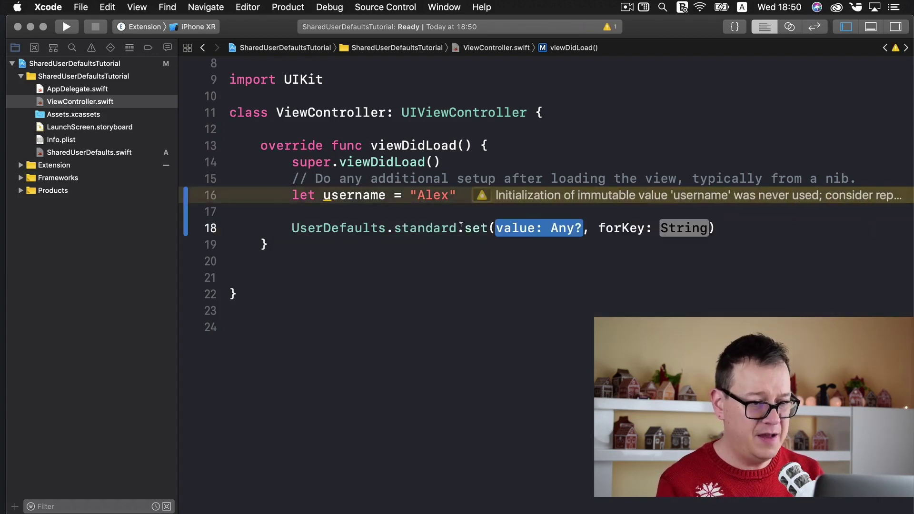
{"action": "type", "text": "use"}
{"action": "key", "text": "Return"}
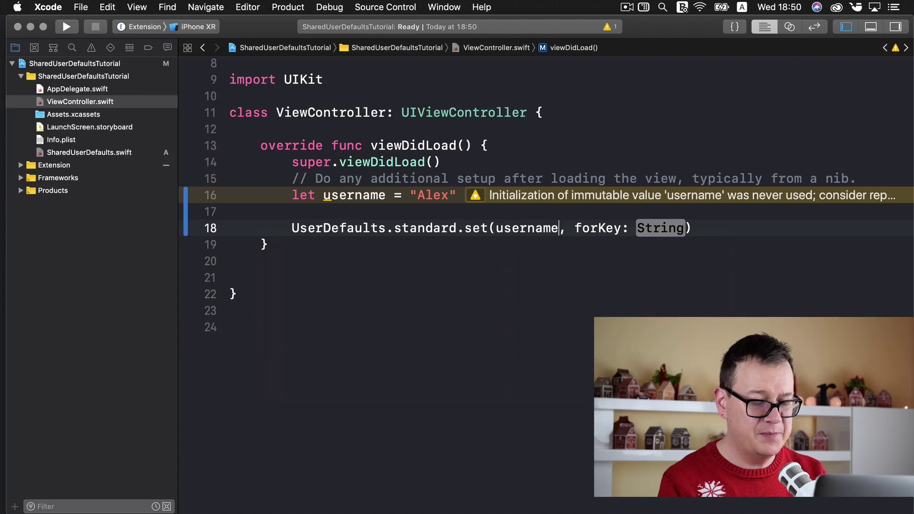
{"action": "key", "text": "Tab"}
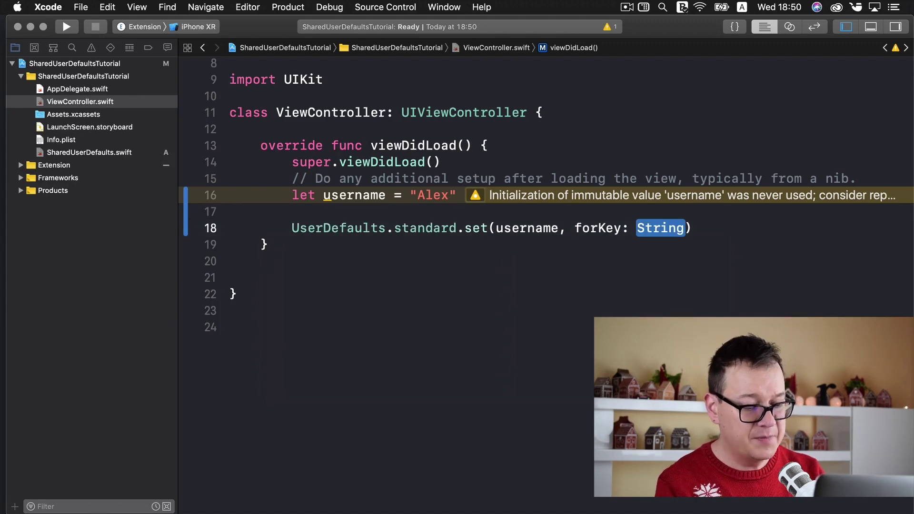
{"action": "type", "text": "shar"}
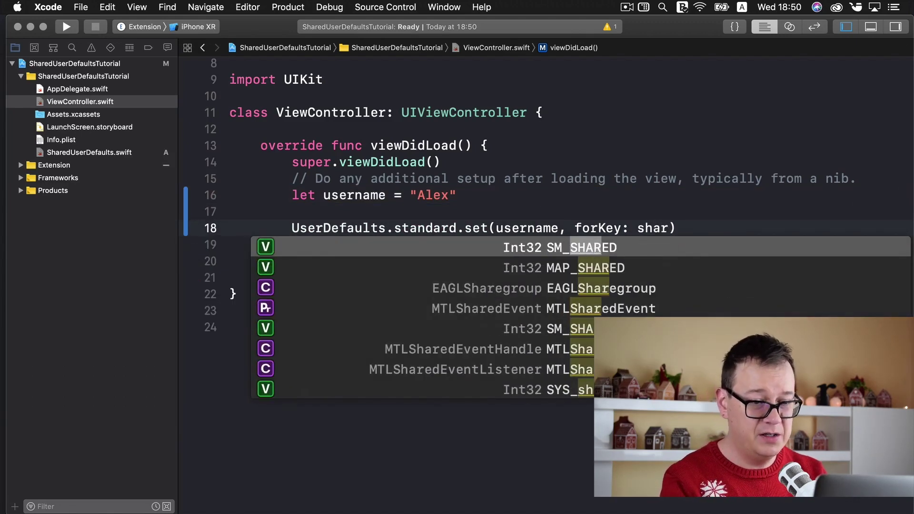
Build with Cmd+B, set the key to SharedUserDefaults.Keys.username, and add a blank line
{"action": "key", "text": "BackSpace"}
{"action": "key", "text": "BackSpace"}
{"action": "key", "text": "BackSpace"}
{"action": "key", "text": "BackSpace"}
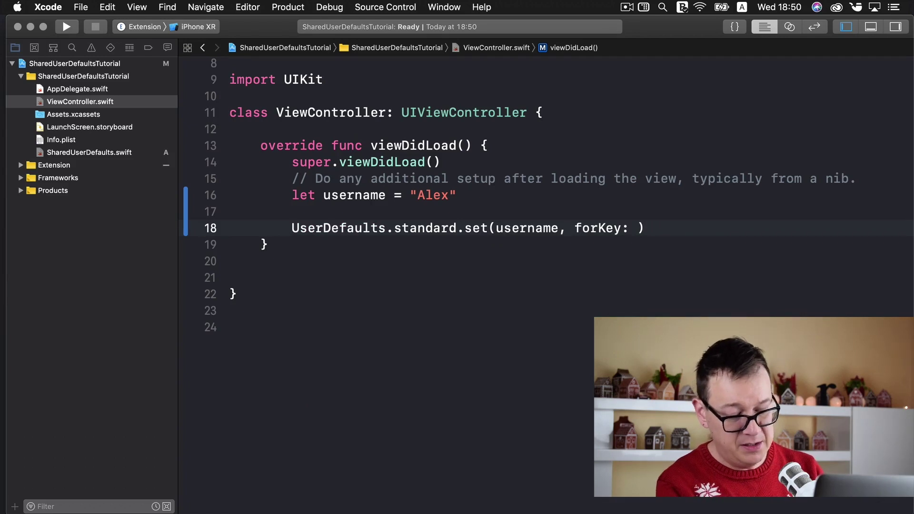
{"action": "key", "text": "super+b"}
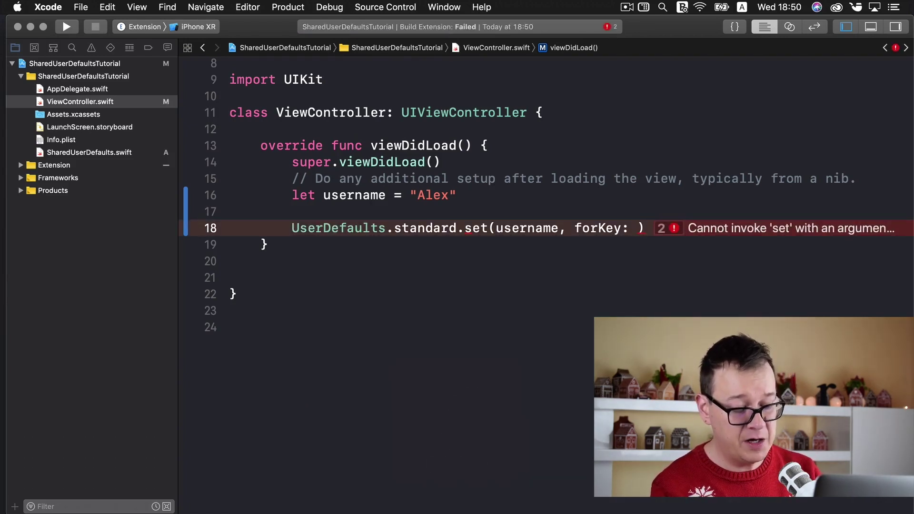
{"action": "type", "text": "U"}
{"action": "key", "text": "BackSpace"}
{"action": "type", "text": "S"}
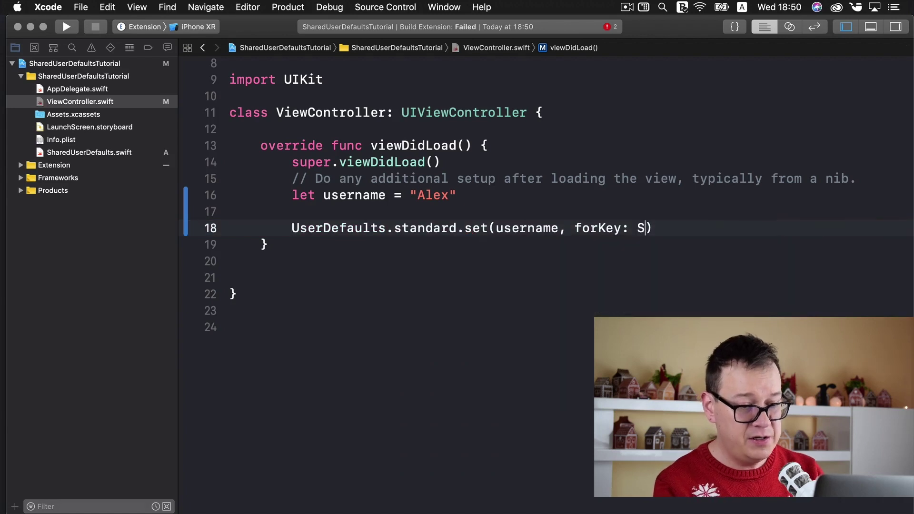
{"action": "key", "text": "Down"}
{"action": "key", "text": "Return"}
{"action": "type", "text": "."}
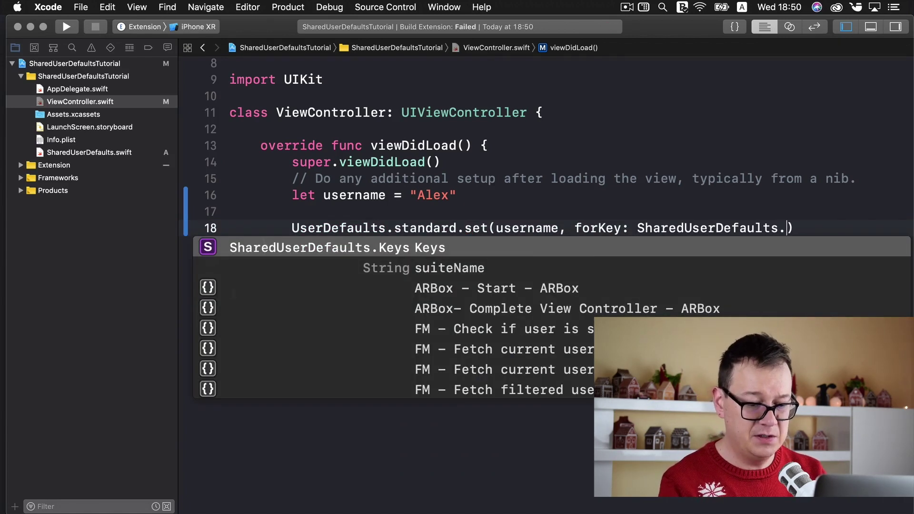
{"action": "type", "text": "K"}
{"action": "key", "text": "Return"}
{"action": "type", "text": "."}
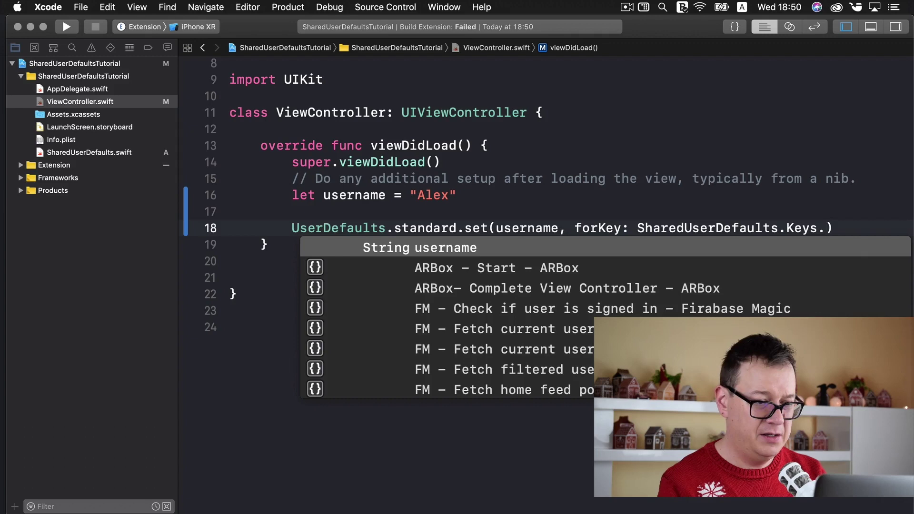
{"action": "key", "text": "Return"}
{"action": "type", "text": ")"}
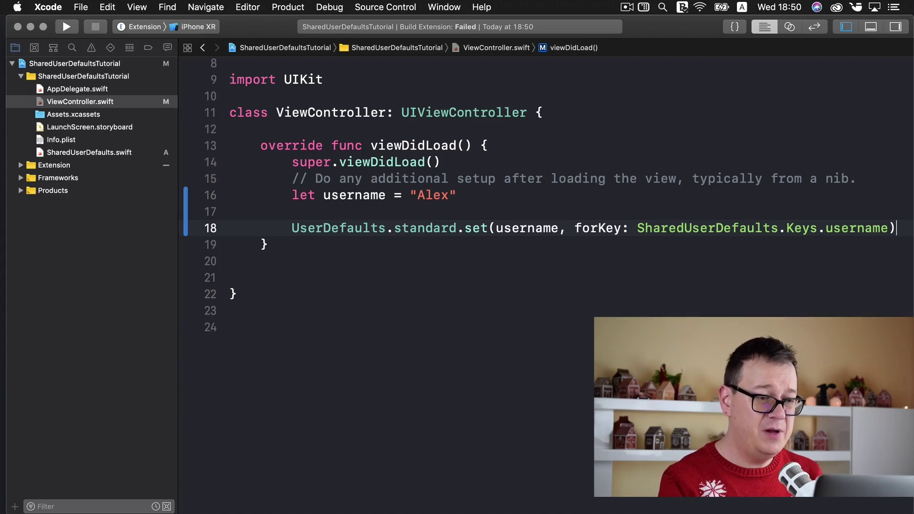
{"action": "key", "text": "Return"}
{"action": "key", "text": "Return"}
{"action": "type", "text": "let"}
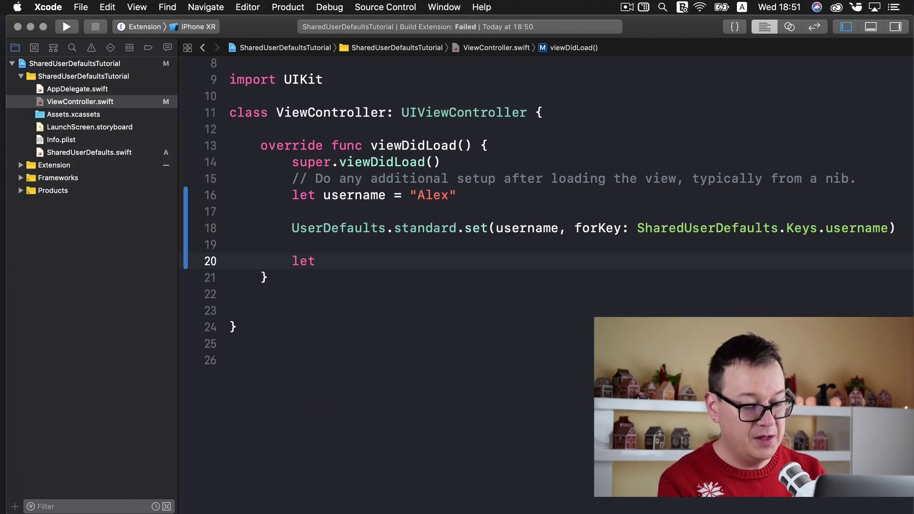
{"action": "type", "text": "savedUser"}
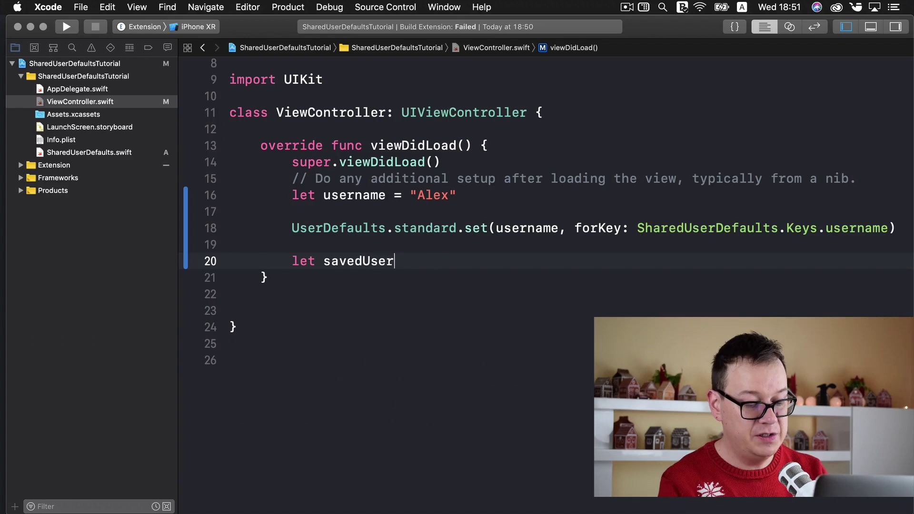
{"action": "type", "text": "name = "}
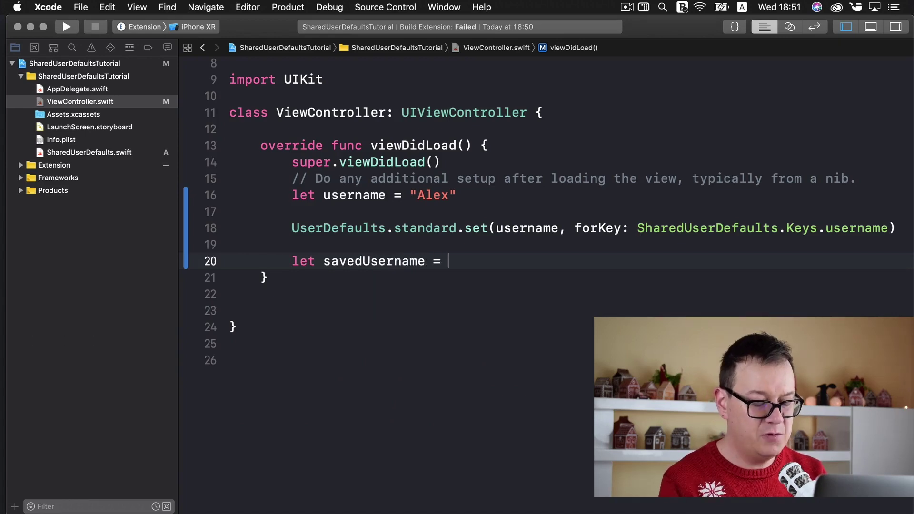
{"action": "type", "text": "User"}
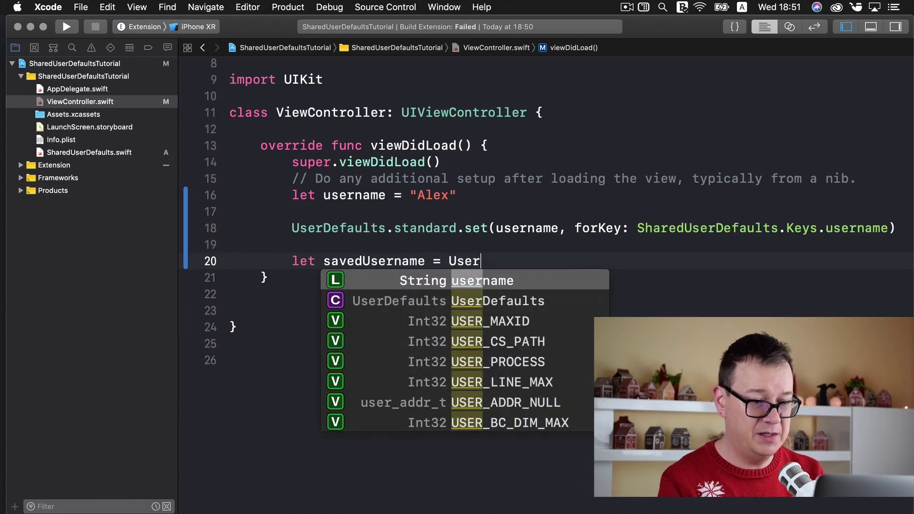
Read savedUsername via UserDefaults.standard.string(forKey: SharedUserDefaults.Keys.username)
{"action": "key", "text": "Down"}
{"action": "key", "text": "Return"}
{"action": "type", "text": "."}
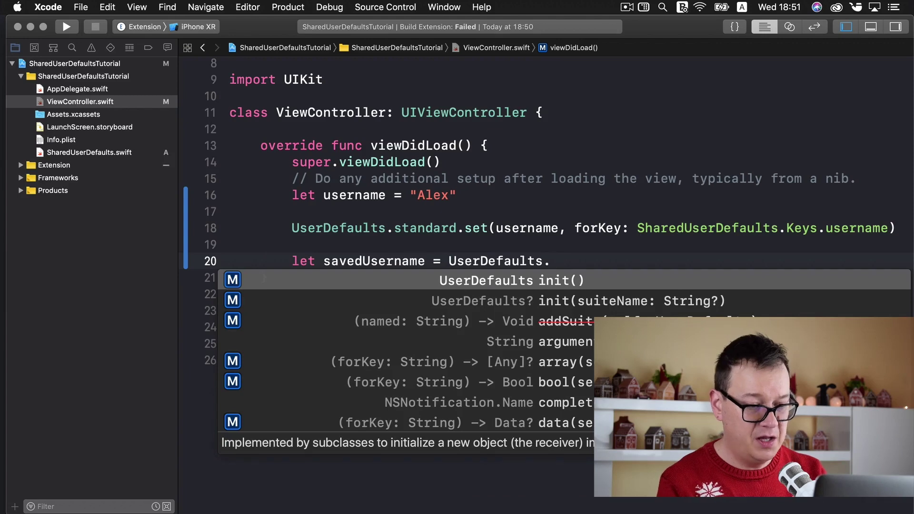
{"action": "type", "text": "g"}
{"action": "key", "text": "BackSpace"}
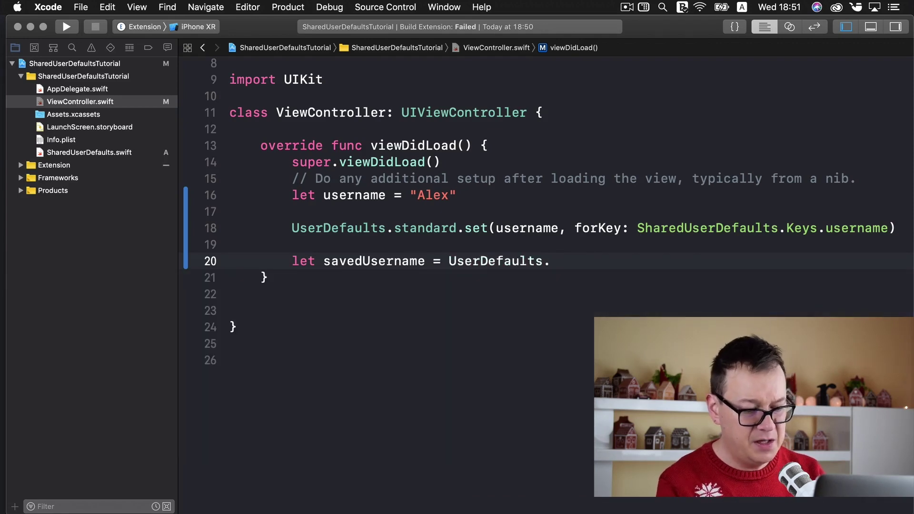
{"action": "type", "text": "st"}
{"action": "key", "text": "Return"}
{"action": "type", "text": "."}
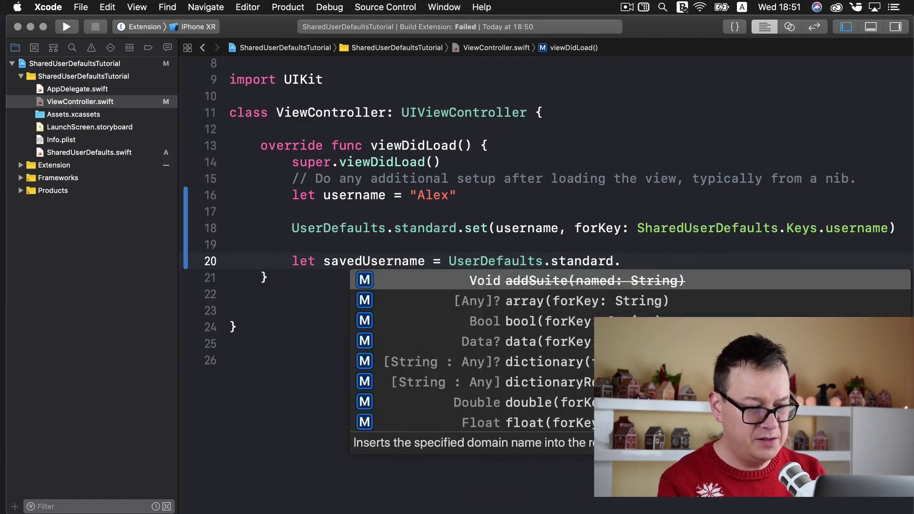
{"action": "type", "text": "g"}
{"action": "key", "text": "BackSpace"}
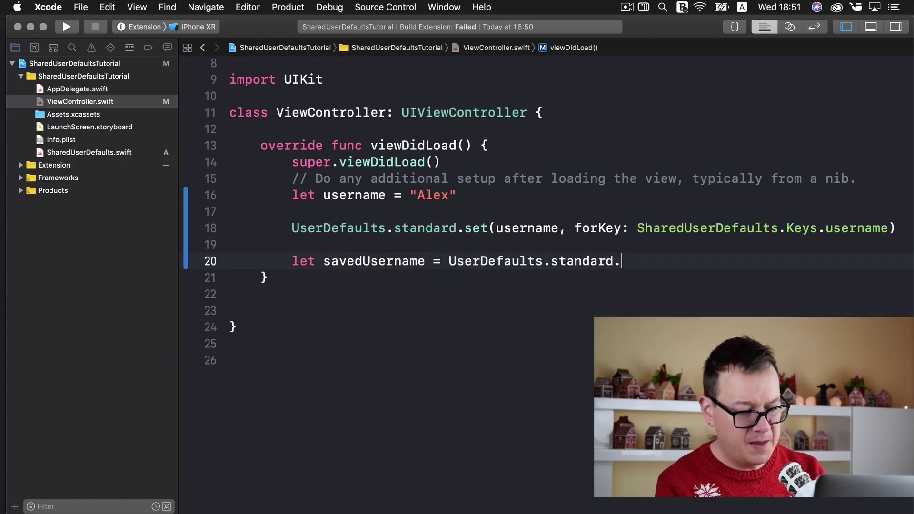
{"action": "type", "text": "s"}
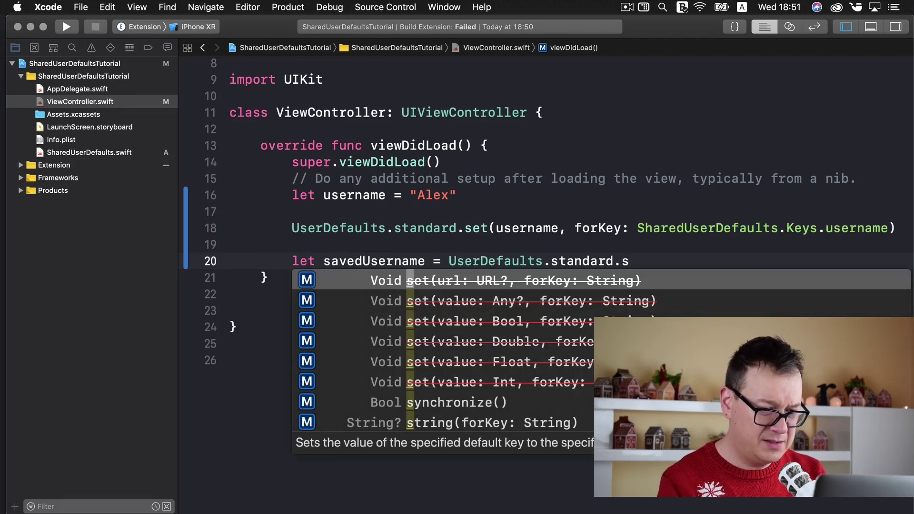
{"action": "key", "text": "Down"}
{"action": "key", "text": "Down"}
{"action": "key", "text": "Down"}
{"action": "key", "text": "Down"}
{"action": "key", "text": "Down"}
{"action": "key", "text": "Down"}
{"action": "key", "text": "Return"}
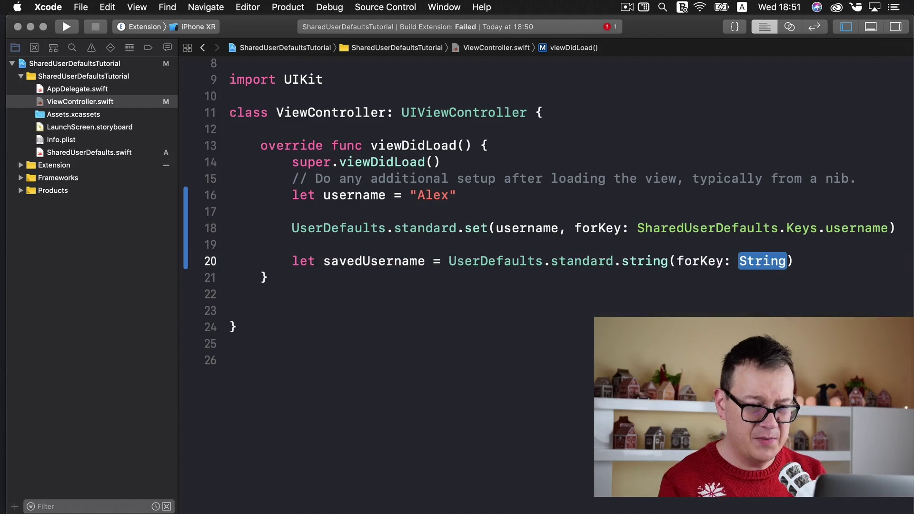
{"action": "type", "text": "Shared"}
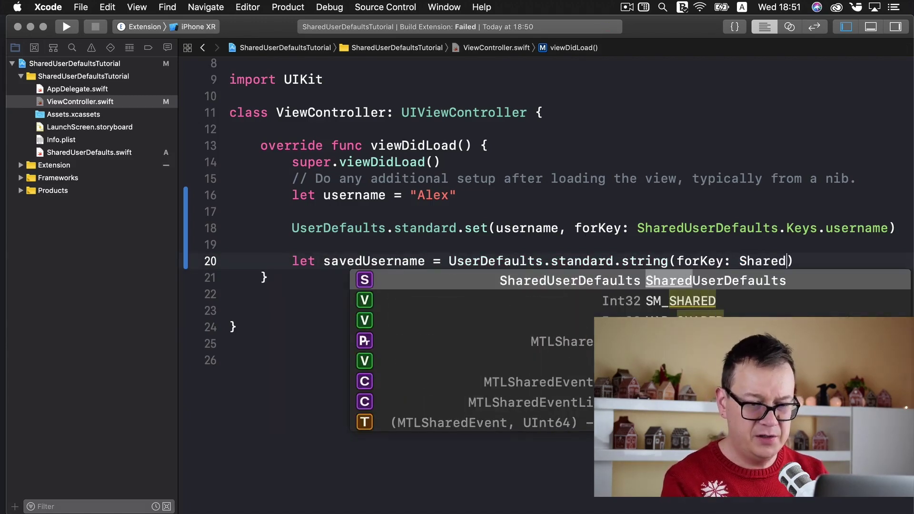
{"action": "key", "text": "Return"}
{"action": "type", "text": ".Ke"}
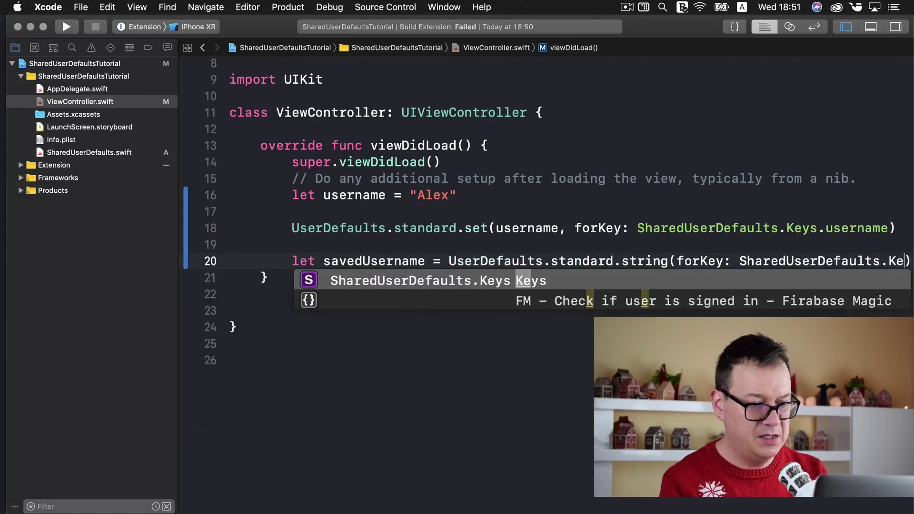
{"action": "key", "text": "Return"}
{"action": "type", "text": ".us"}
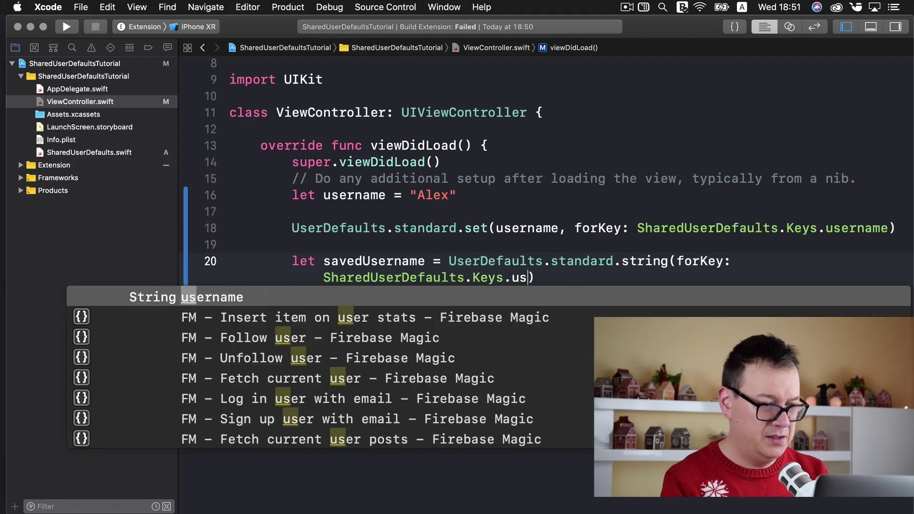
{"action": "key", "text": "Return"}
{"action": "key", "text": "Right"}
Print "Username: \(savedUsername)" on the next line
{"action": "key", "text": "Return"}
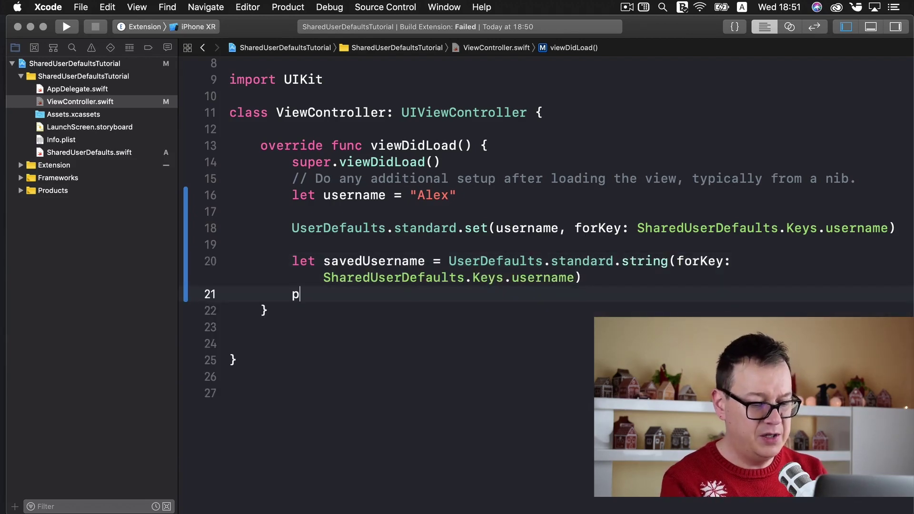
{"action": "type", "text": "ri"}
{"action": "key", "text": "Return"}
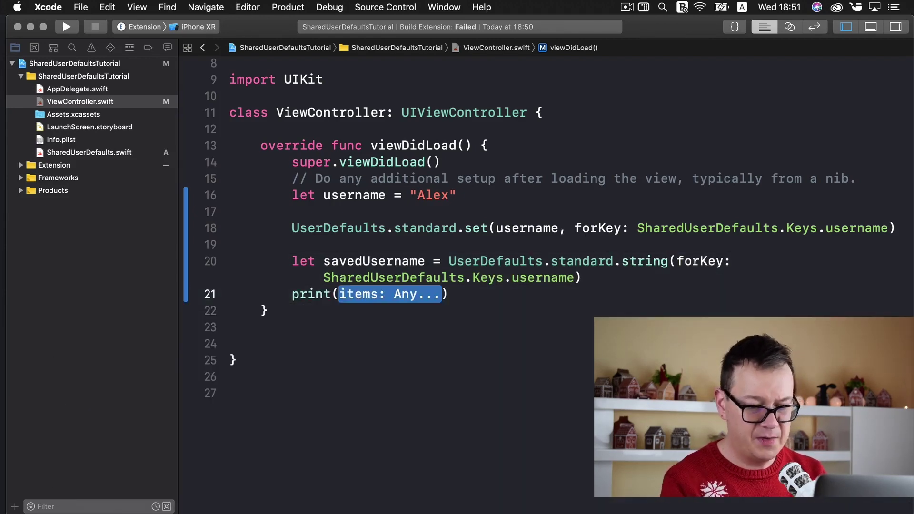
{"action": "type", "text": "\"Usernam"}
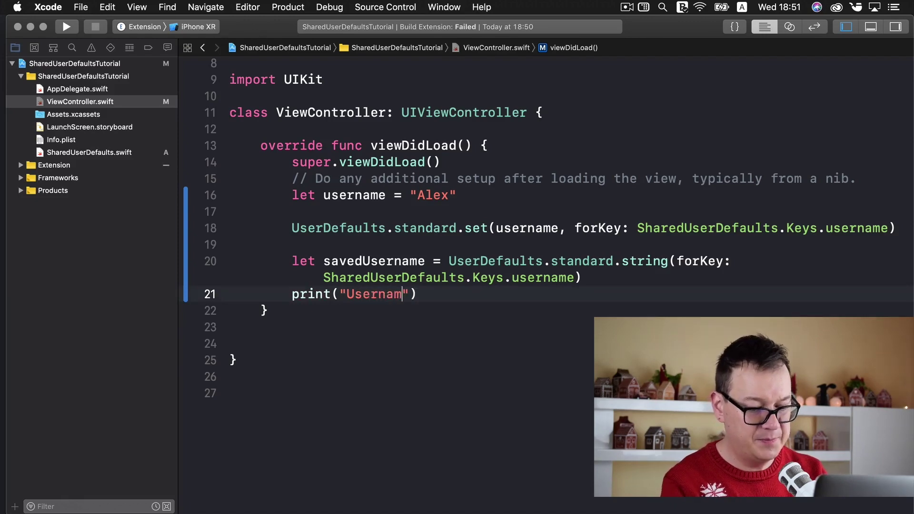
{"action": "type", "text": "e: \\("}
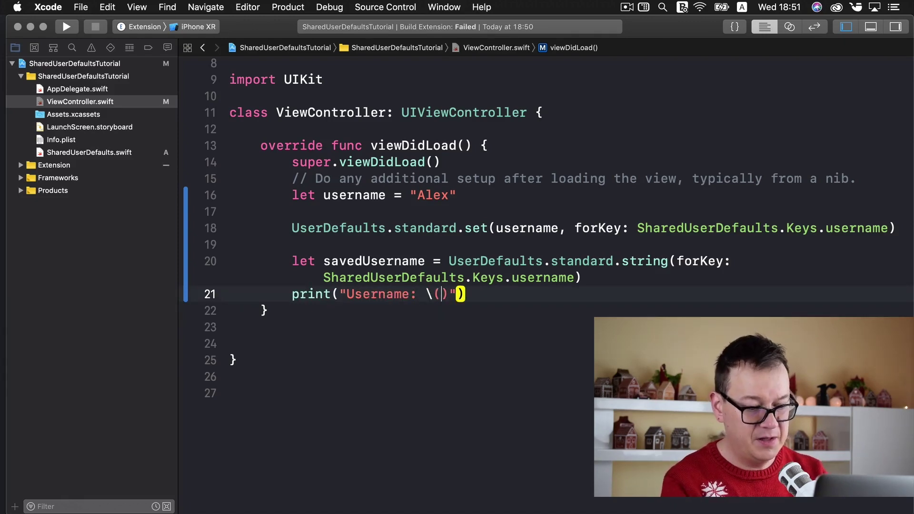
{"action": "type", "text": "saved"}
{"action": "key", "text": "Return"}
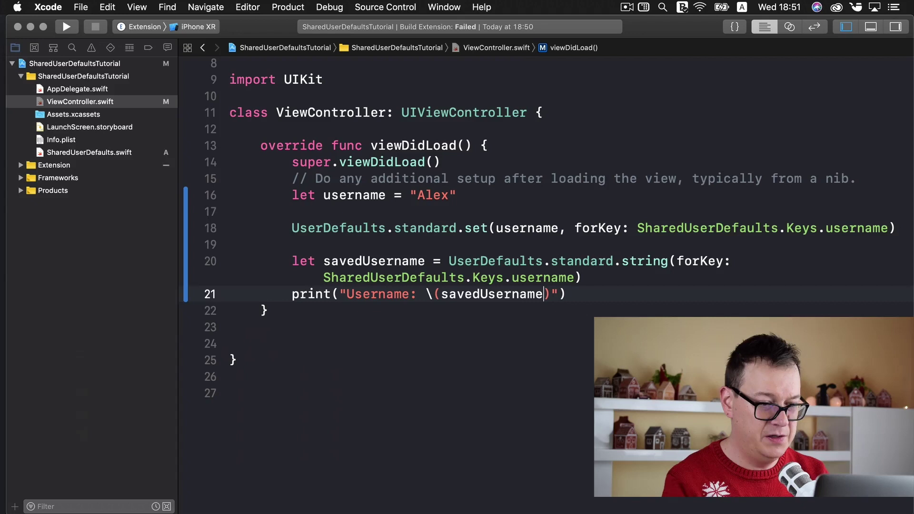
{"action": "scroll", "coordinate": [479, 237], "scroll_direction": "down", "scroll_amount": 1}
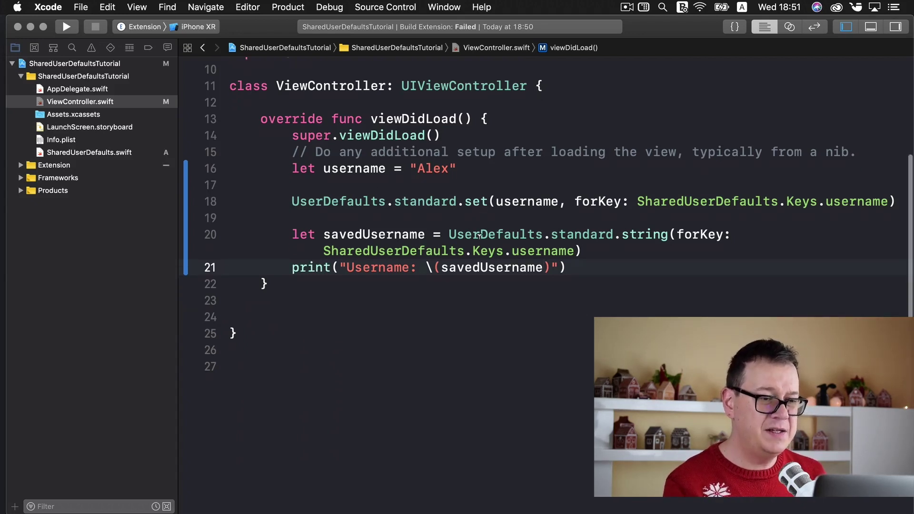
{"action": "scroll", "coordinate": [480, 237], "scroll_direction": "down", "scroll_amount": 1}
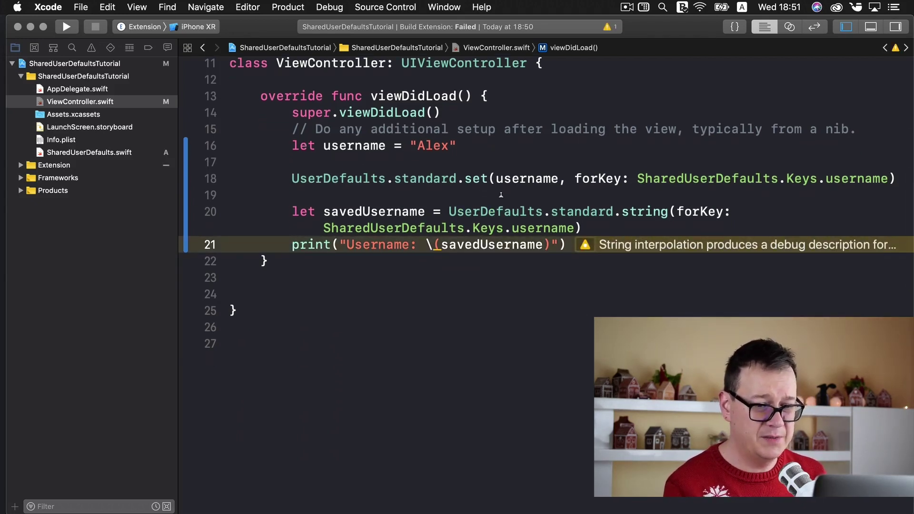
Check the warning's Fix-it, then make line 20 a guard let with else { return }
{"action": "left_click", "coordinate": [584, 246]}
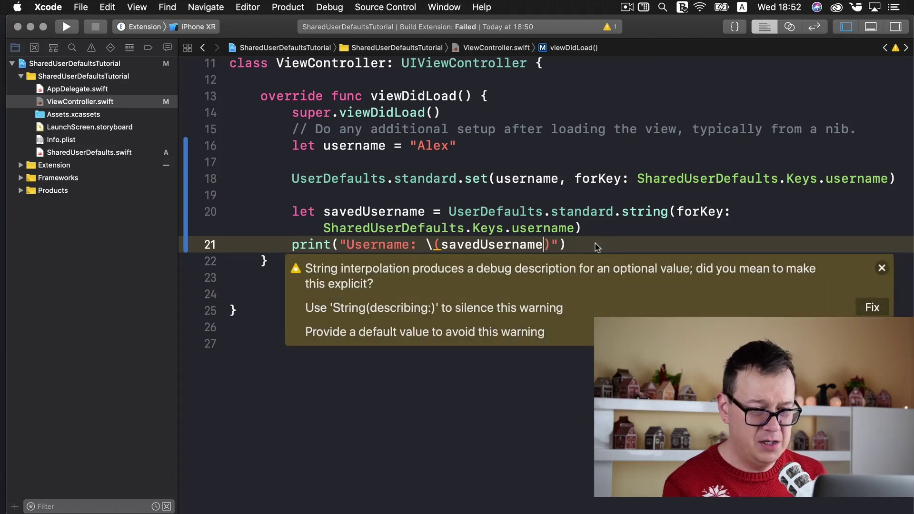
{"action": "left_click", "coordinate": [597, 246]}
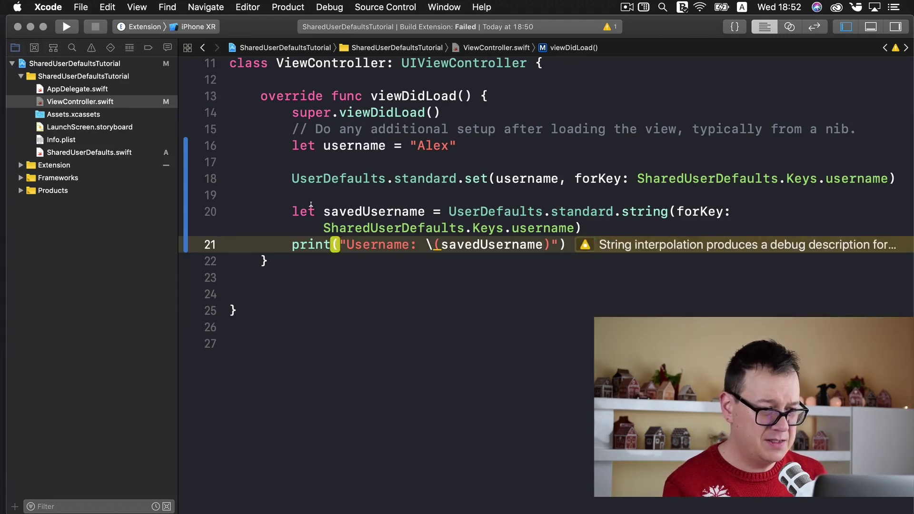
{"action": "left_click", "coordinate": [291, 212]}
{"action": "type", "text": "gu"}
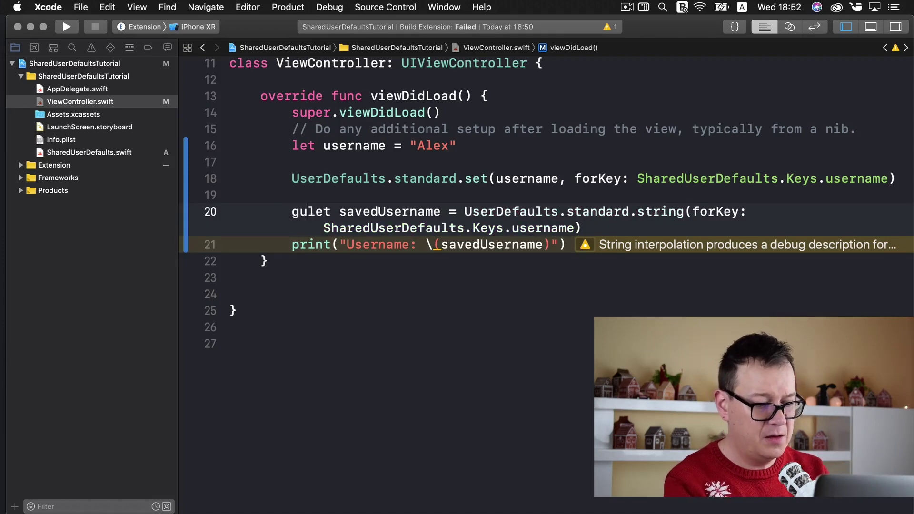
{"action": "type", "text": "ard"}
{"action": "left_click", "coordinate": [587, 229]}
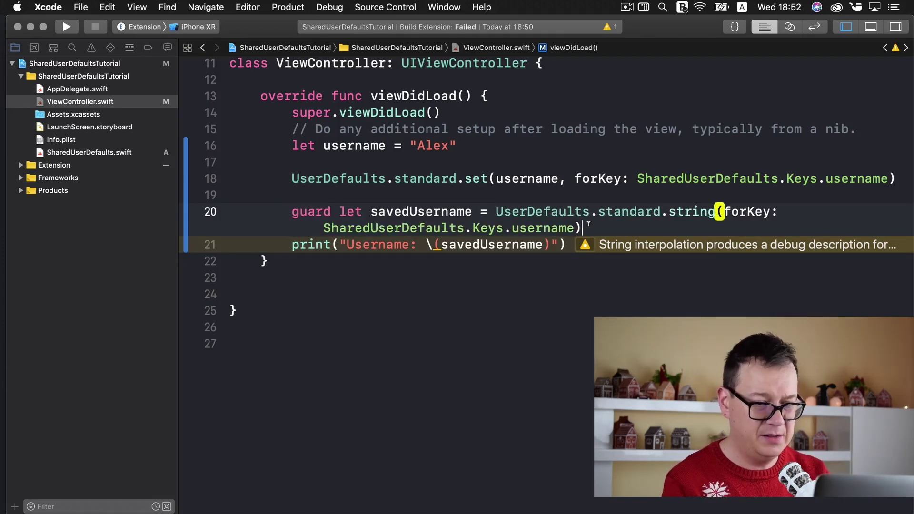
{"action": "type", "text": " esle"}
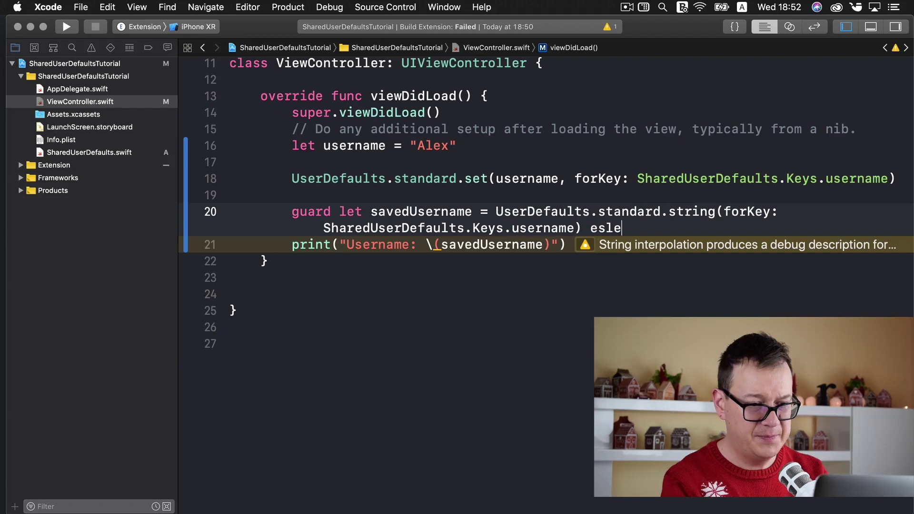
{"action": "key", "text": "BackSpace"}
{"action": "key", "text": "BackSpace"}
{"action": "key", "text": "BackSpace"}
{"action": "type", "text": "lse { }"}
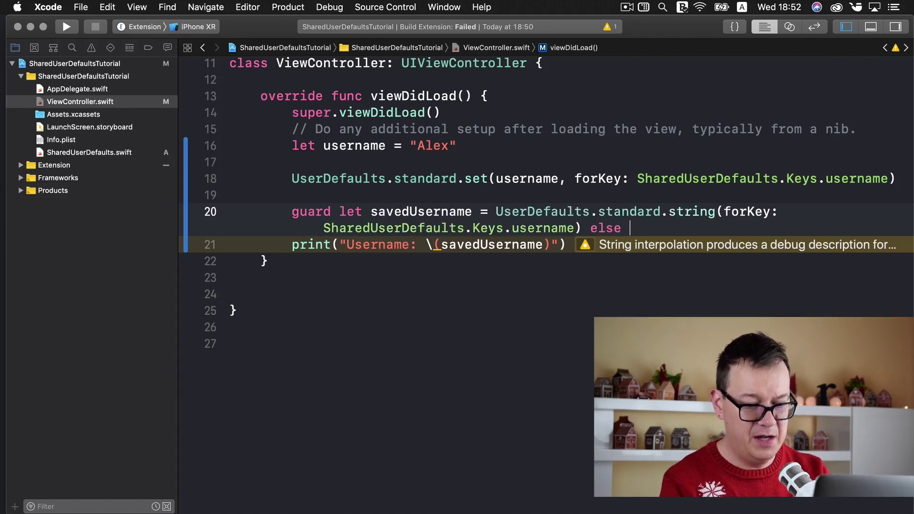
{"action": "key", "text": "Left"}
{"action": "key", "text": "Left"}
{"action": "type", "text": "ret"}
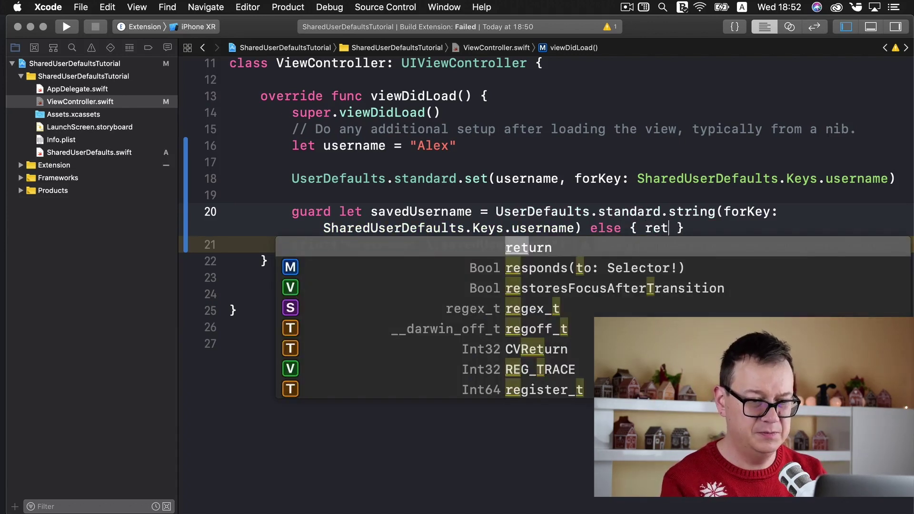
{"action": "type", "text": "urn"}
{"action": "scroll", "coordinate": [398, 146], "scroll_direction": "down", "scroll_amount": 1}
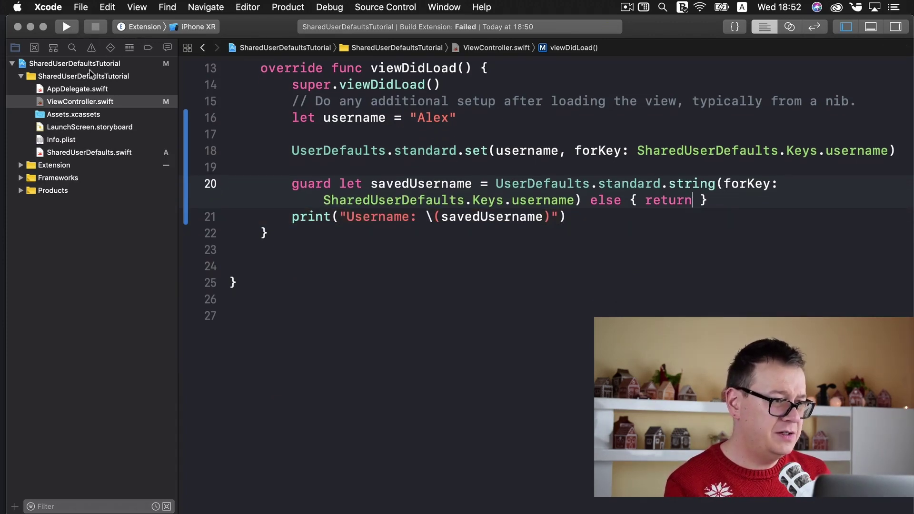
Run SharedUserDefaultsTutorial on the iPhone XR simulator and confirm the console shows Username: Alex
{"action": "left_click", "coordinate": [146, 30]}
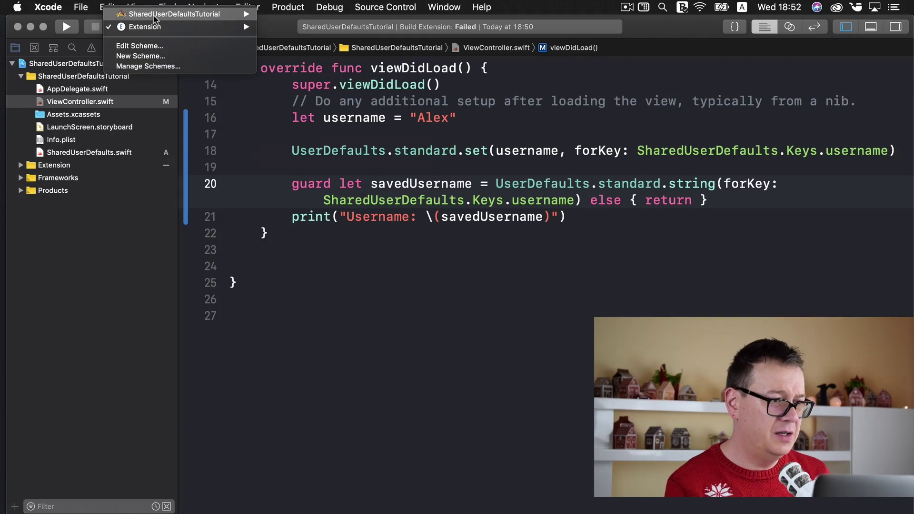
{"action": "left_click", "coordinate": [153, 15]}
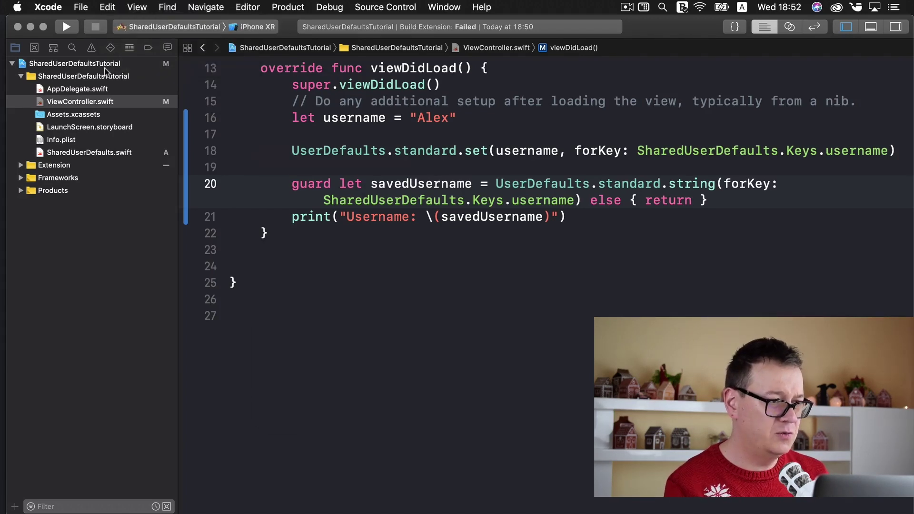
{"action": "left_click", "coordinate": [67, 27]}
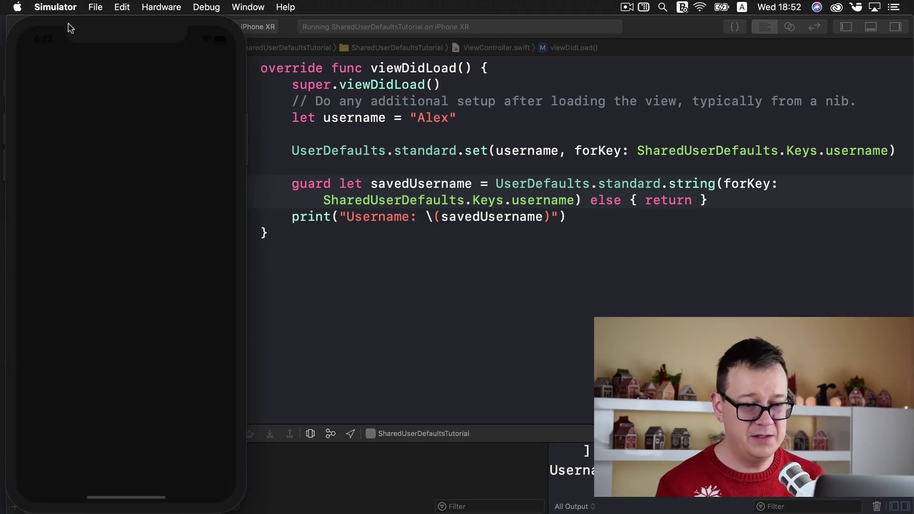
{"action": "left_click", "coordinate": [897, 506]}
{"action": "left_click_drag", "start_coordinate": [296, 468], "coordinate": [173, 468]}
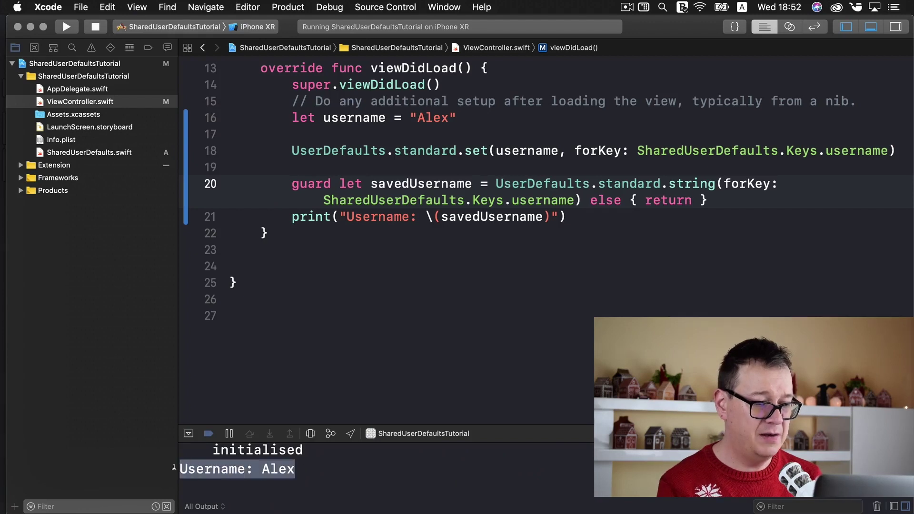
{"action": "left_click", "coordinate": [572, 219]}
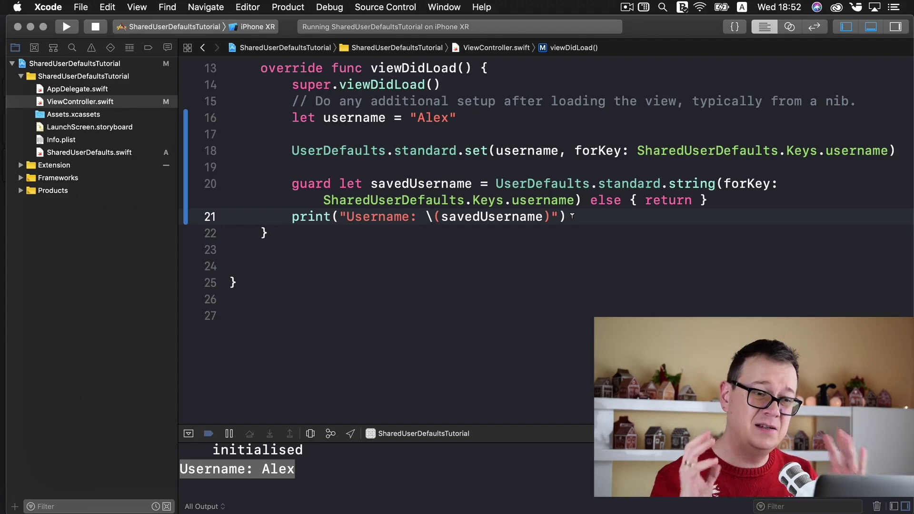
{"action": "double_click", "coordinate": [433, 148]}
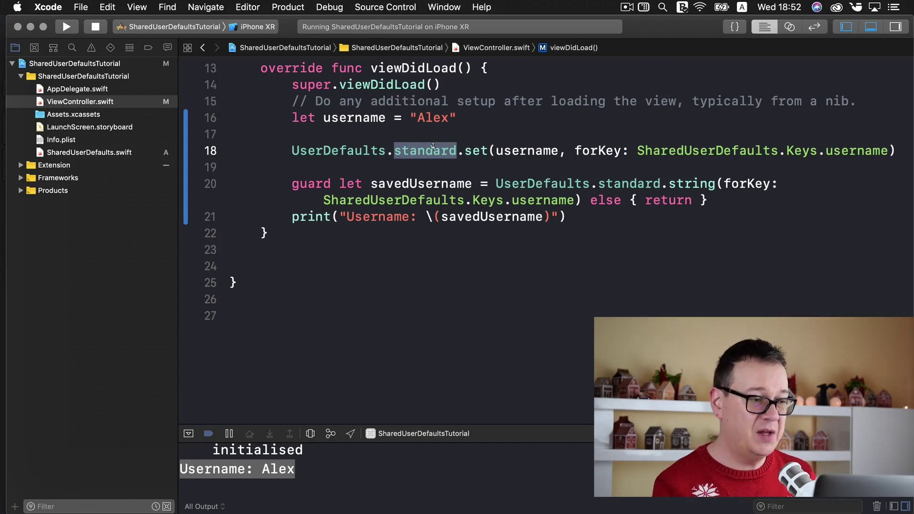
{"action": "scroll", "coordinate": [321, 133], "scroll_direction": "up", "scroll_amount": 1}
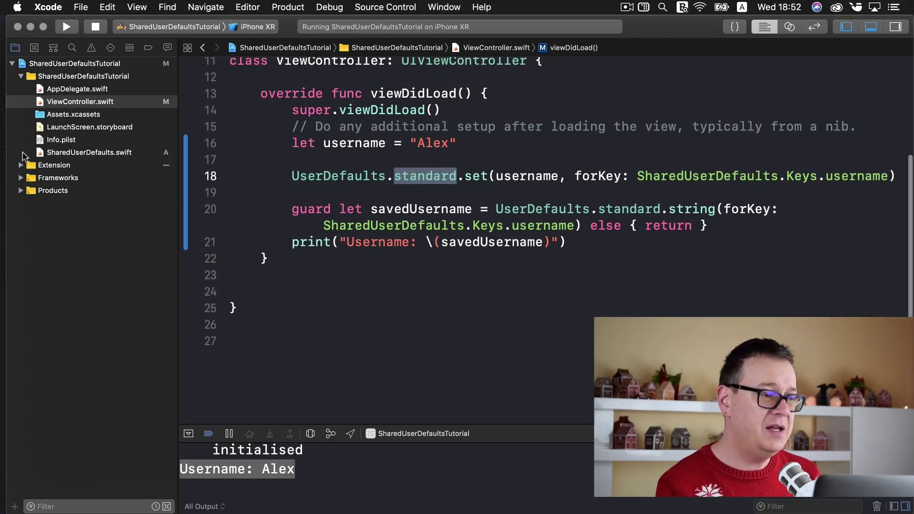
Turn on the App Groups capability for the SharedUserDefaultsTutorial app target
{"action": "left_click", "coordinate": [22, 165]}
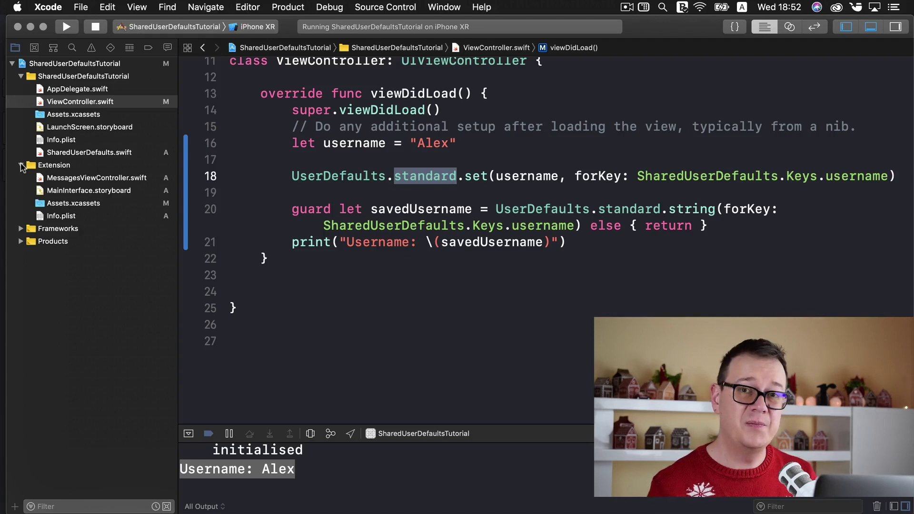
{"action": "left_click", "coordinate": [130, 65]}
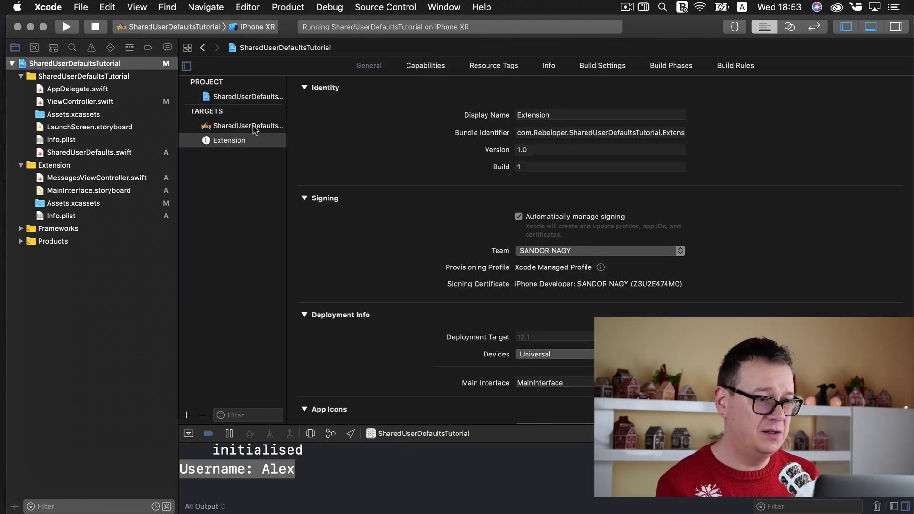
{"action": "left_click", "coordinate": [254, 130]}
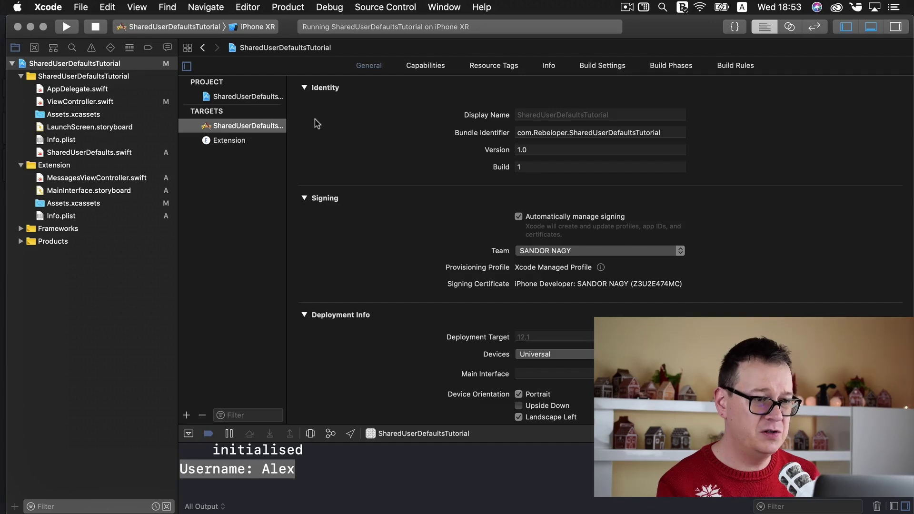
{"action": "left_click", "coordinate": [426, 66]}
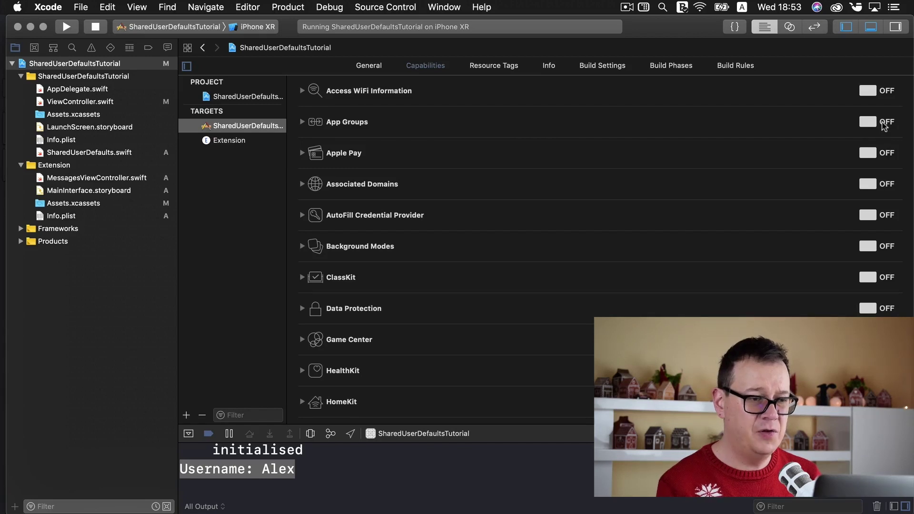
{"action": "left_click", "coordinate": [884, 123]}
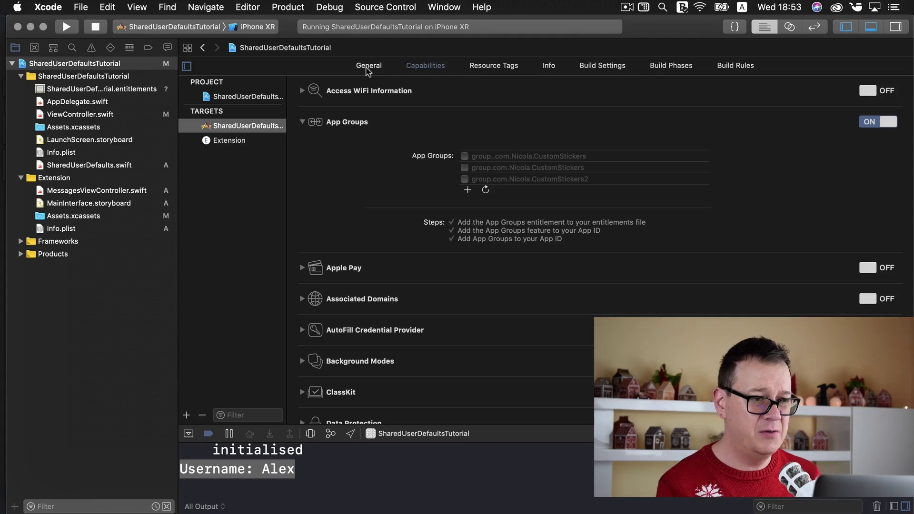
Copy the app's bundle identifier from General and return to Capabilities
{"action": "left_click", "coordinate": [367, 67]}
{"action": "left_click", "coordinate": [603, 128]}
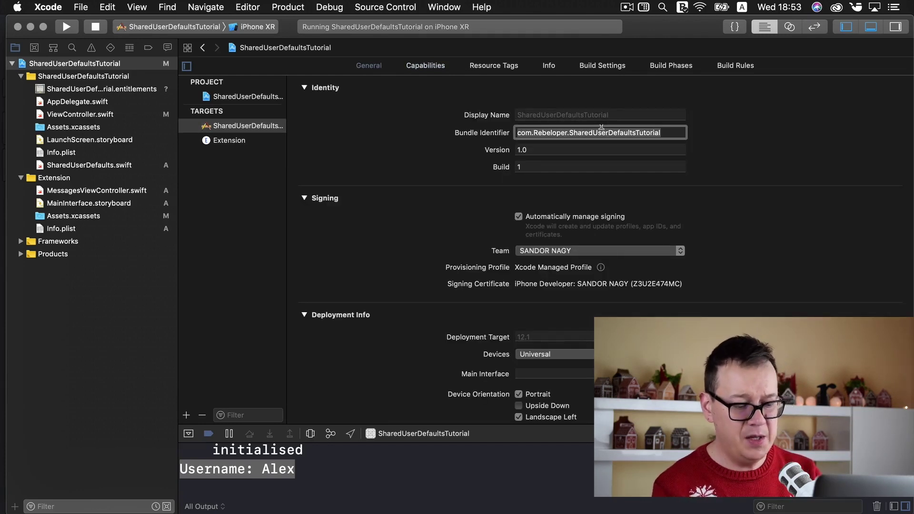
{"action": "left_click", "coordinate": [426, 66]}
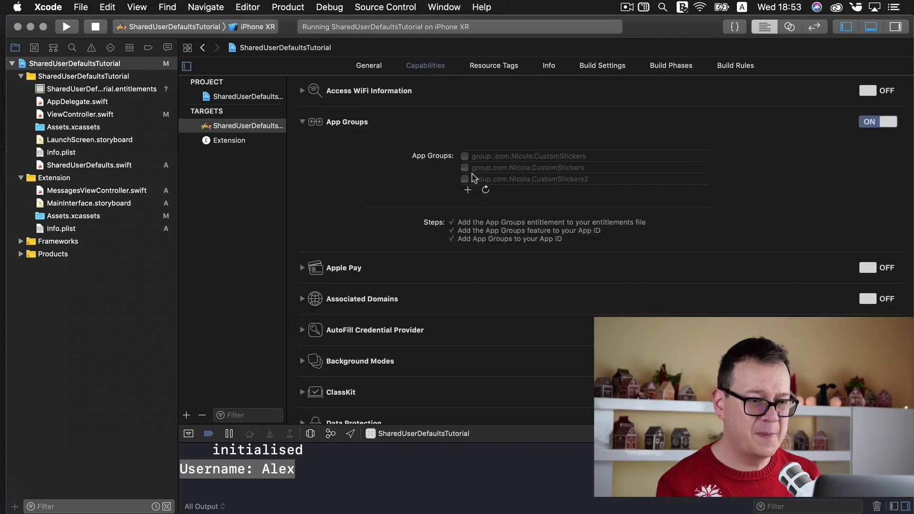
Create the app target's App Group container group.com.Rebeloper.SharedUserDefaultsTutorial from the pasted bundle identifier
{"action": "left_click", "coordinate": [467, 191]}
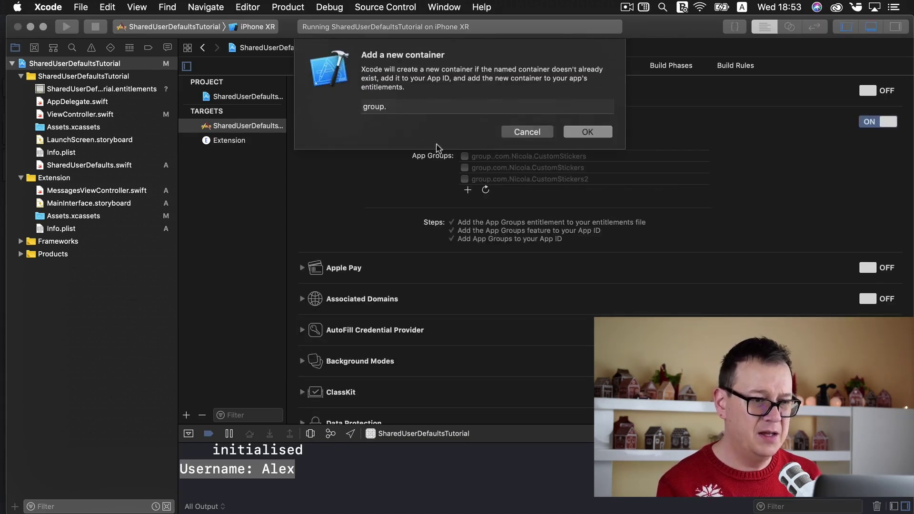
{"action": "left_click", "coordinate": [407, 104]}
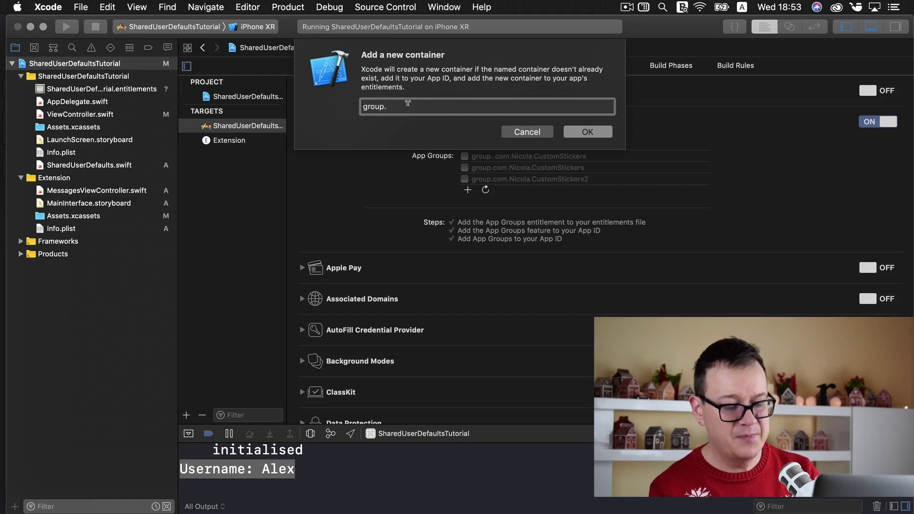
{"action": "type", "text": "com.Rebeloper.SharedUserDefaultsTutorial"}
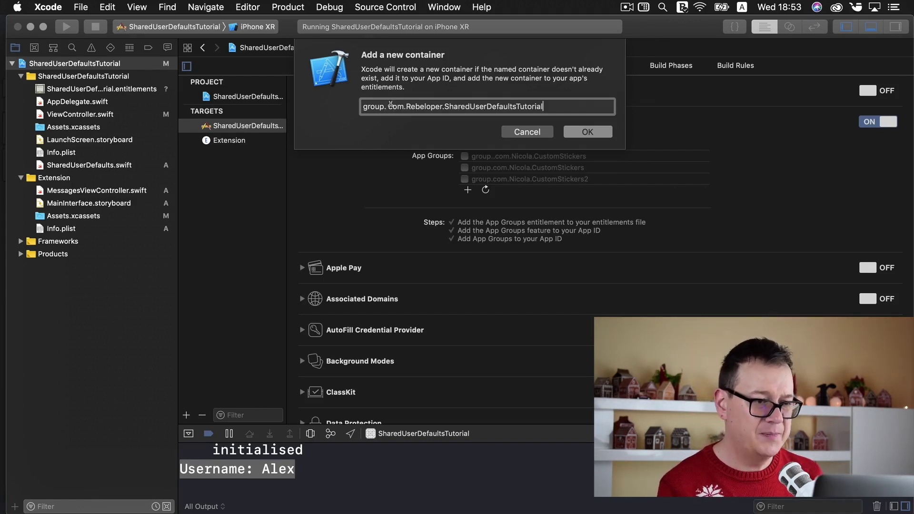
{"action": "left_click", "coordinate": [390, 105]}
{"action": "key", "text": "BackSpace"}
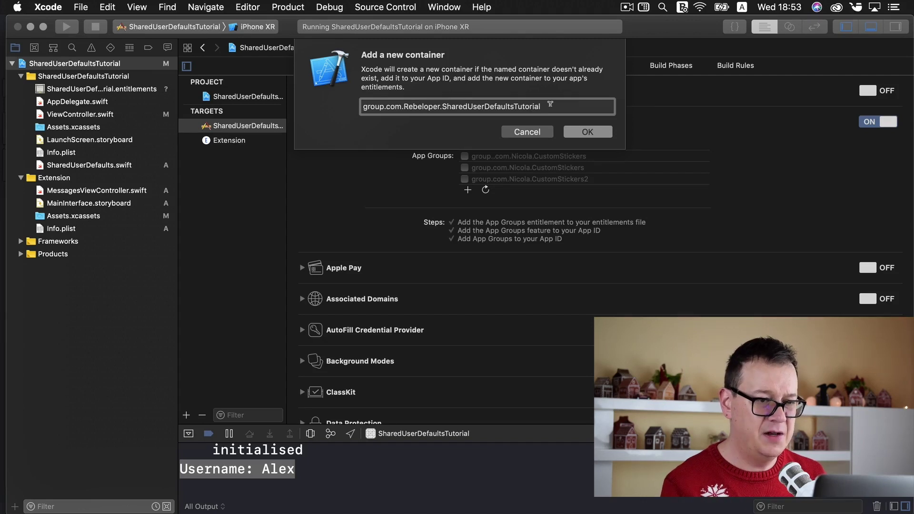
{"action": "left_click", "coordinate": [586, 134]}
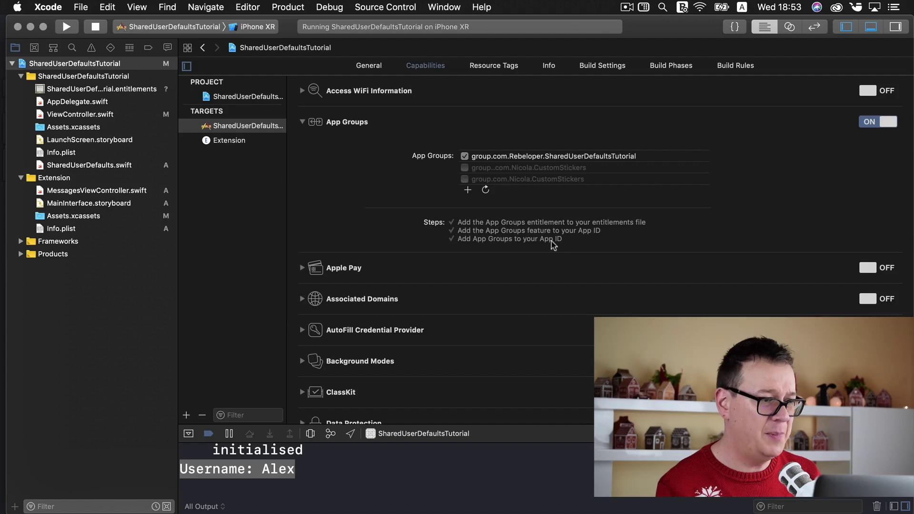
Open the app's entitlements file and expand App Groups to show its group entry
{"action": "left_click", "coordinate": [95, 89]}
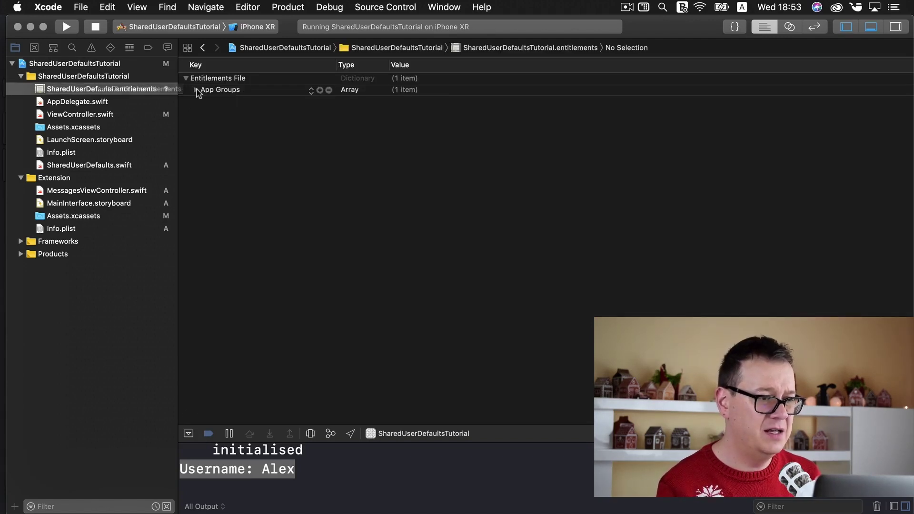
{"action": "left_click", "coordinate": [197, 91]}
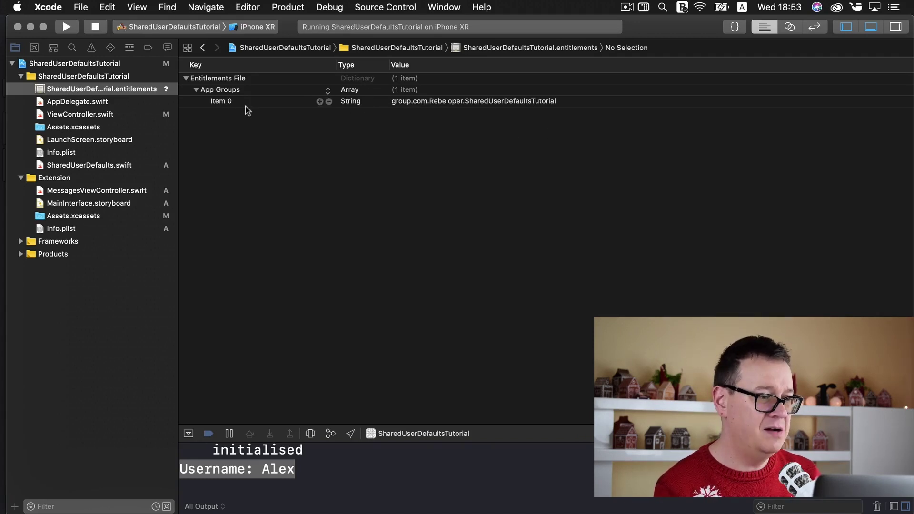
{"action": "left_click", "coordinate": [80, 182]}
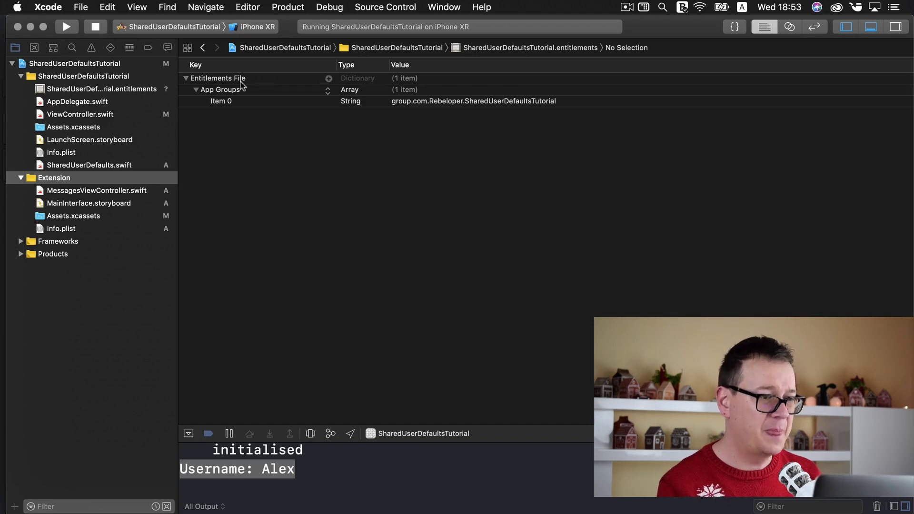
Switch on App Groups for the Extension target and tick group.com.Rebeloper.SharedUserDefaultsTutorial
{"action": "left_click", "coordinate": [79, 65]}
{"action": "left_click", "coordinate": [255, 143]}
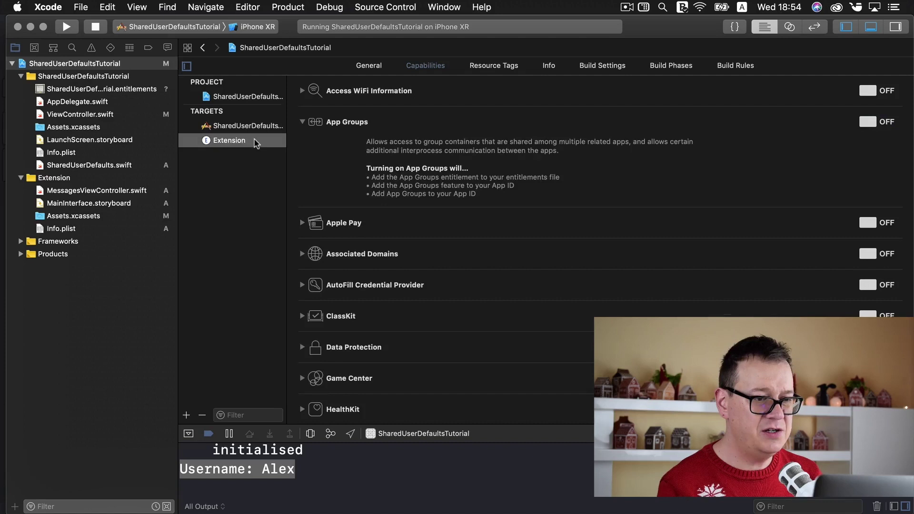
{"action": "left_click", "coordinate": [877, 122]}
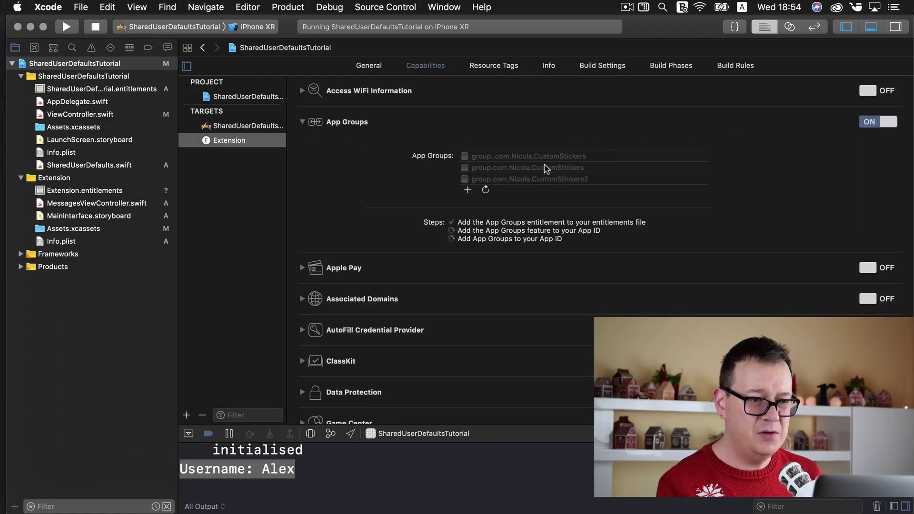
{"action": "left_click", "coordinate": [546, 167]}
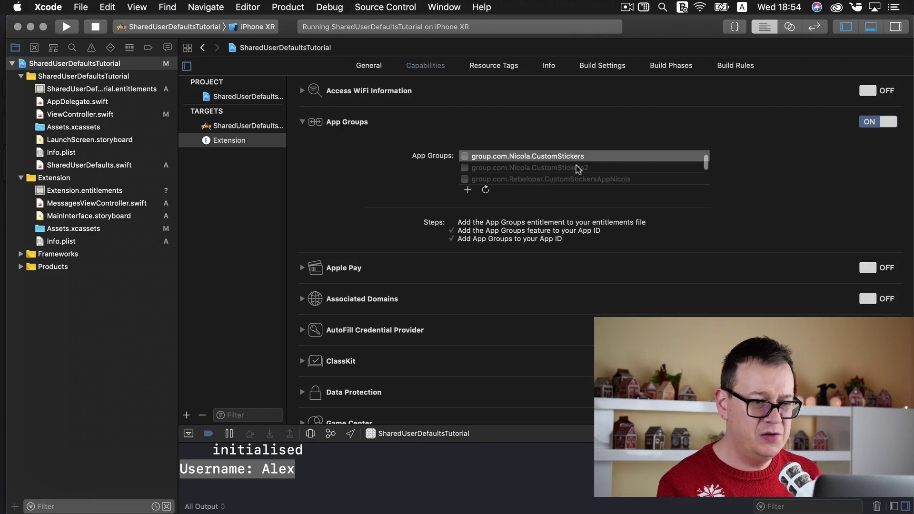
{"action": "scroll", "coordinate": [577, 168], "scroll_direction": "down", "scroll_amount": 2}
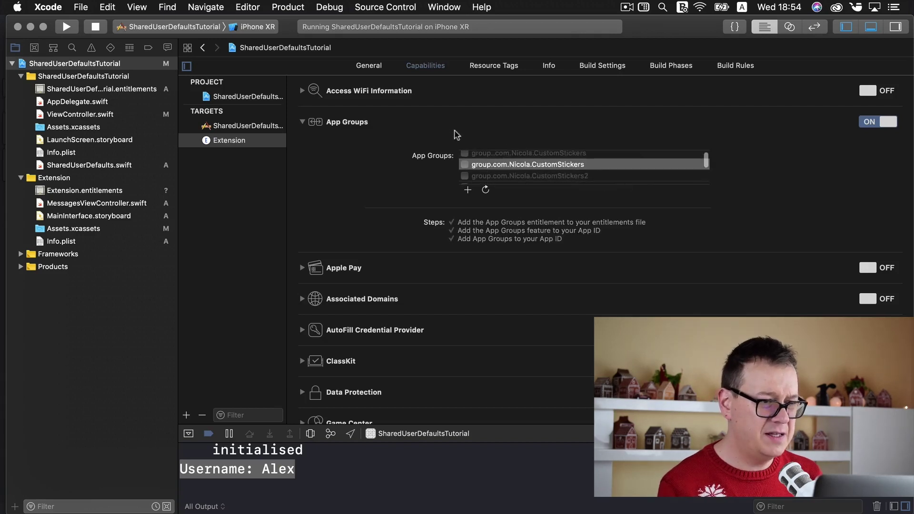
{"action": "scroll", "coordinate": [576, 169], "scroll_direction": "down", "scroll_amount": 2}
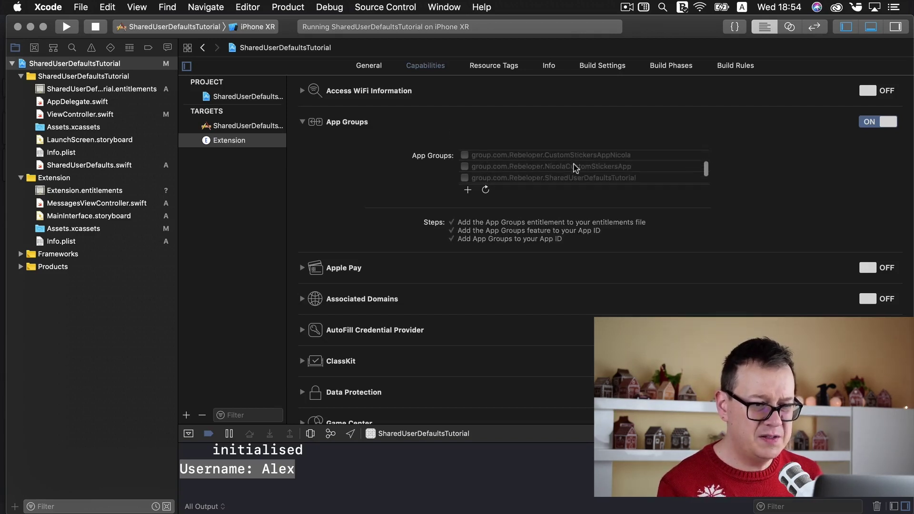
{"action": "scroll", "coordinate": [573, 167], "scroll_direction": "down", "scroll_amount": 2}
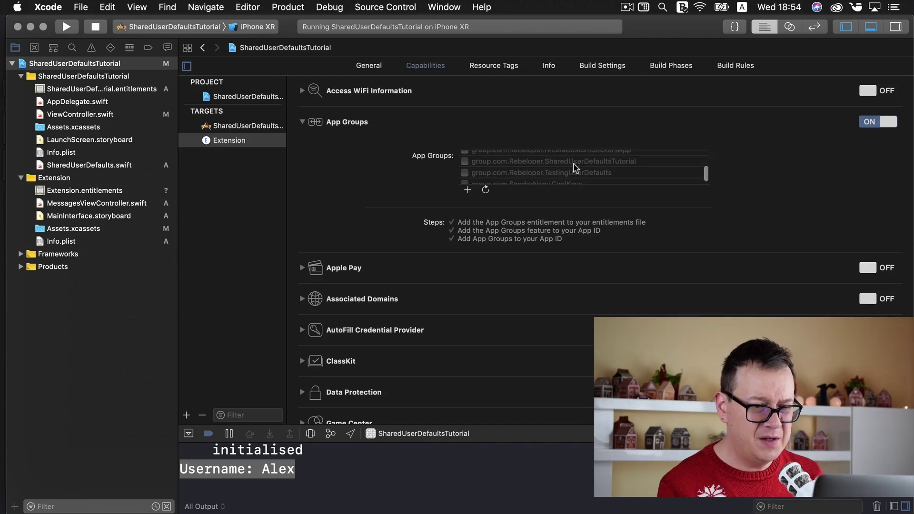
{"action": "left_click", "coordinate": [573, 160]}
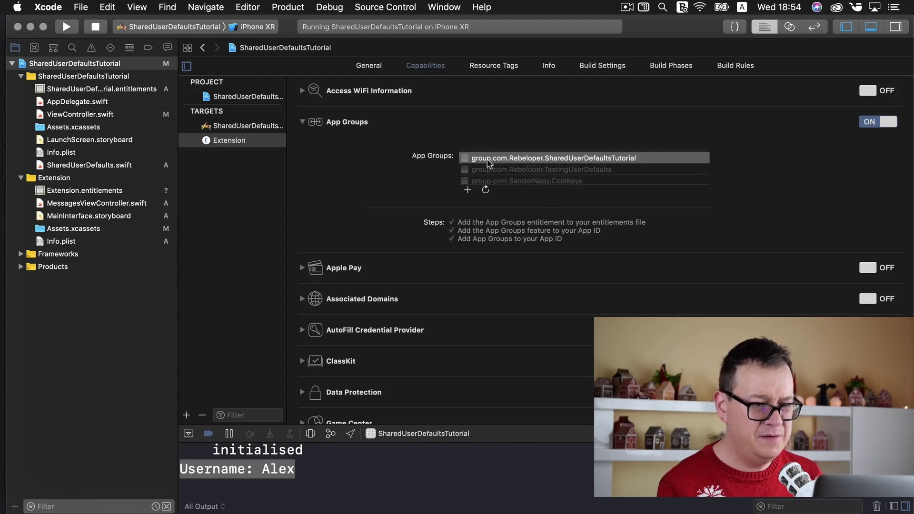
{"action": "left_click", "coordinate": [465, 158]}
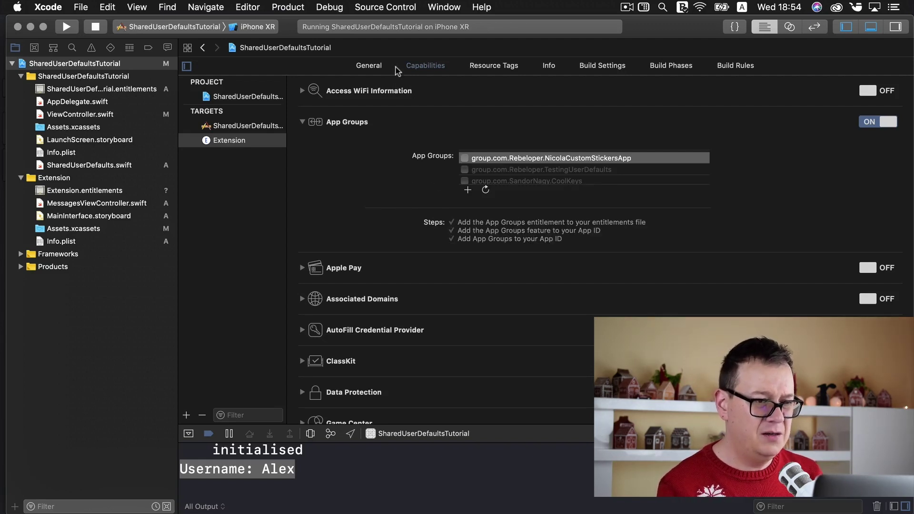
{"action": "left_click", "coordinate": [369, 66]}
{"action": "left_click", "coordinate": [424, 65]}
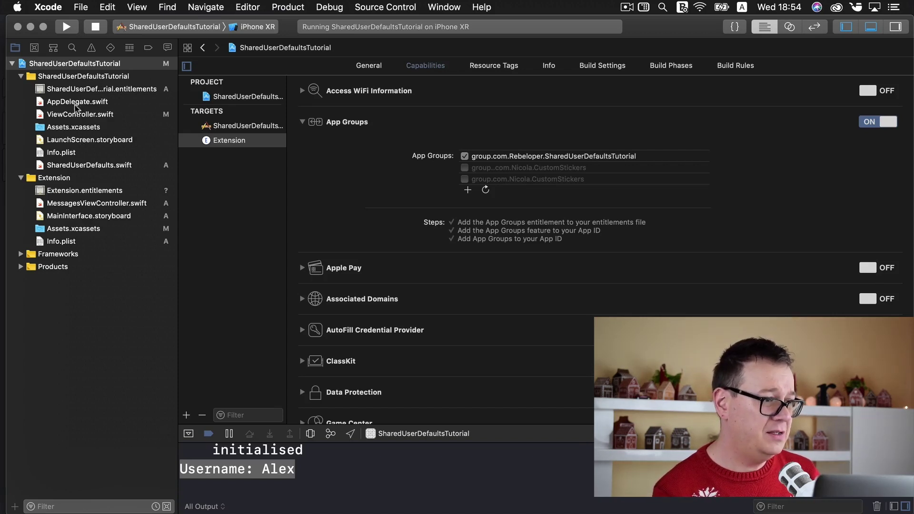
Paste the group identifier into suiteName's empty string in SharedUserDefaults.swift
{"action": "left_click", "coordinate": [66, 166]}
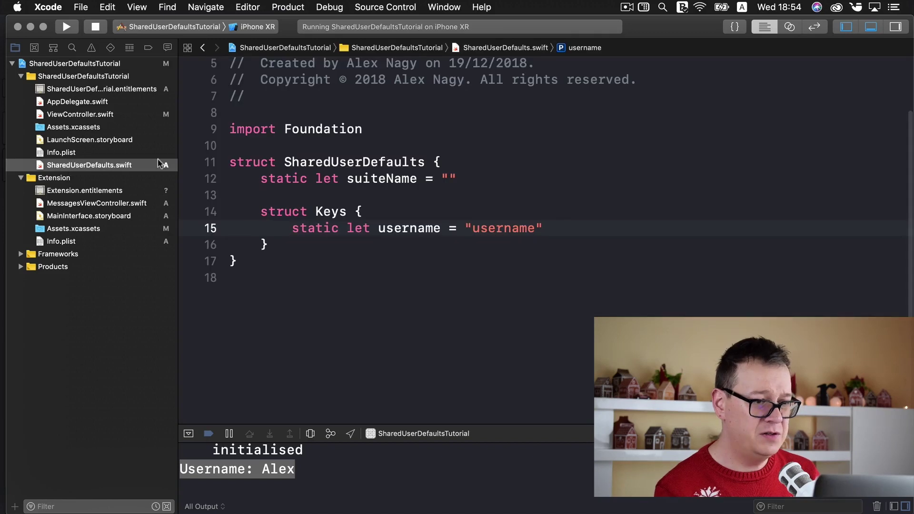
{"action": "left_click", "coordinate": [444, 179]}
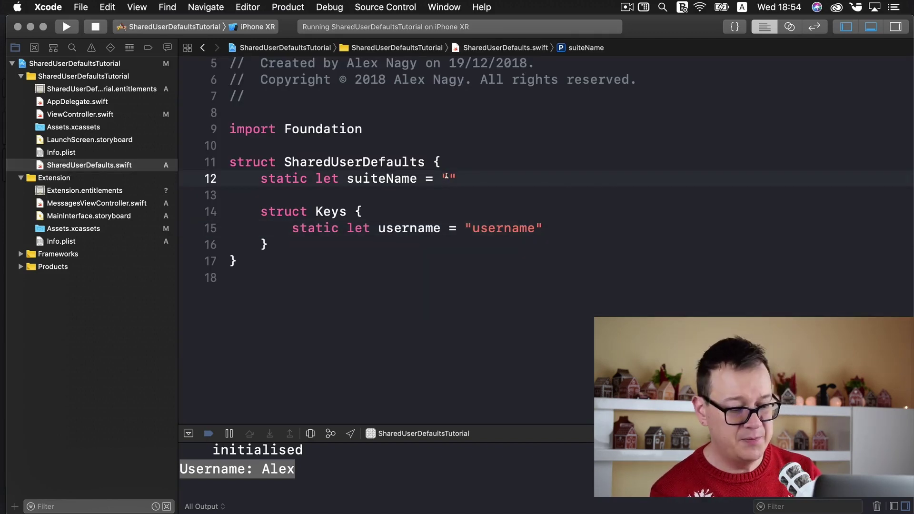
{"action": "type", "text": "com.Rebeloper.SharedUserDefaultsTutorial"}
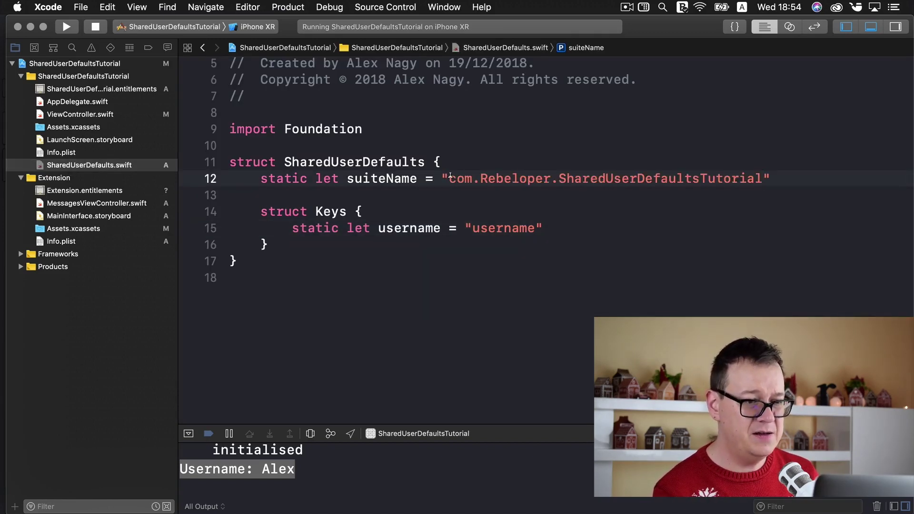
{"action": "left_click", "coordinate": [449, 179]}
{"action": "type", "text": "group"}
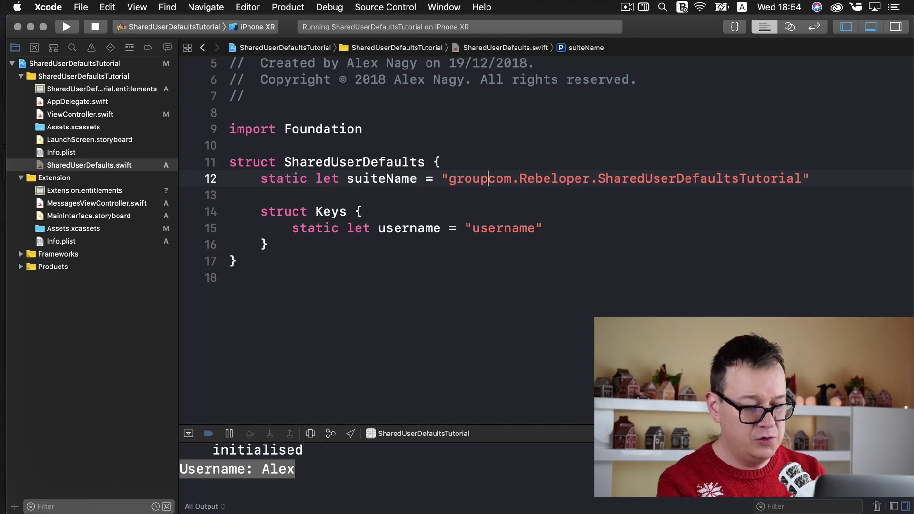
{"action": "type", "text": "."}
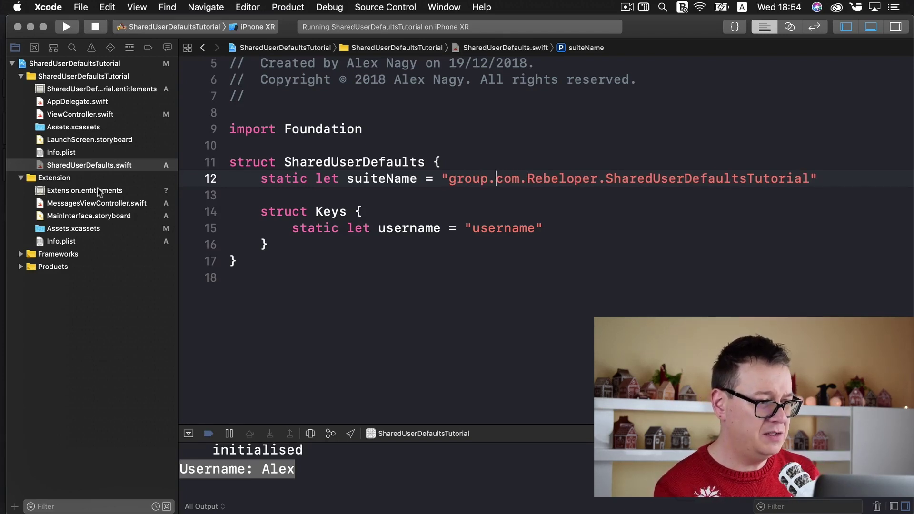
Compare suiteName against the App Groups entry in Extension.entitlements
{"action": "left_click", "coordinate": [99, 192]}
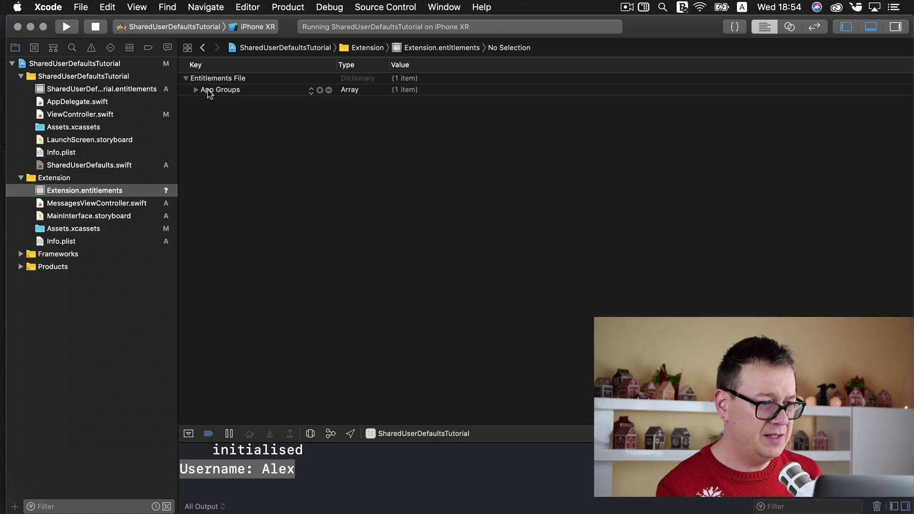
{"action": "left_click", "coordinate": [196, 91]}
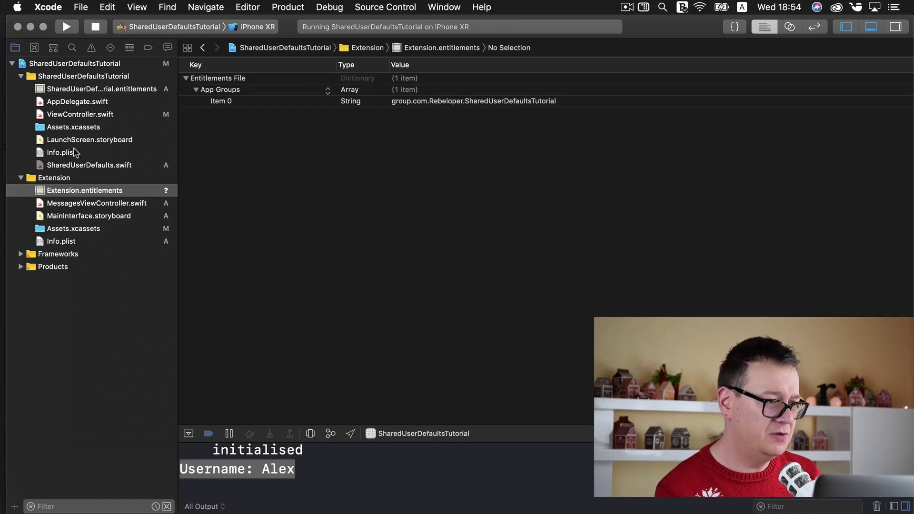
{"action": "left_click", "coordinate": [83, 166]}
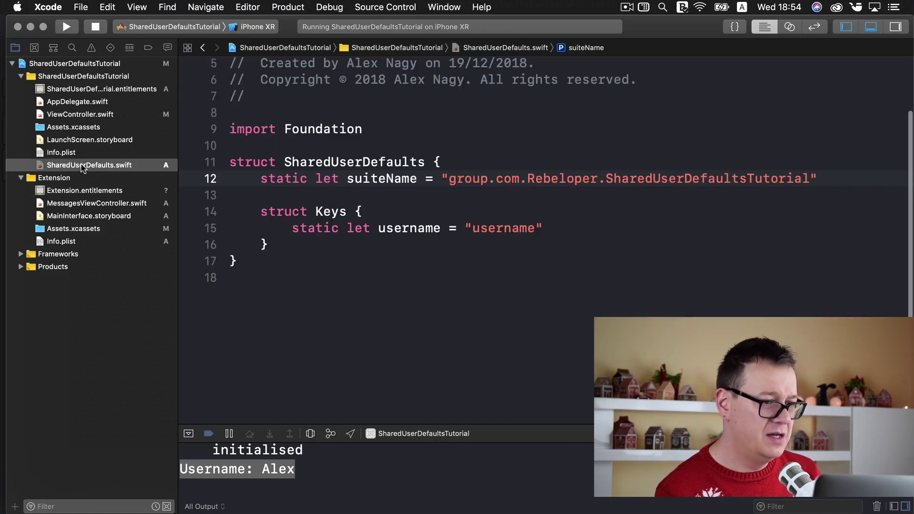
{"action": "left_click", "coordinate": [391, 171]}
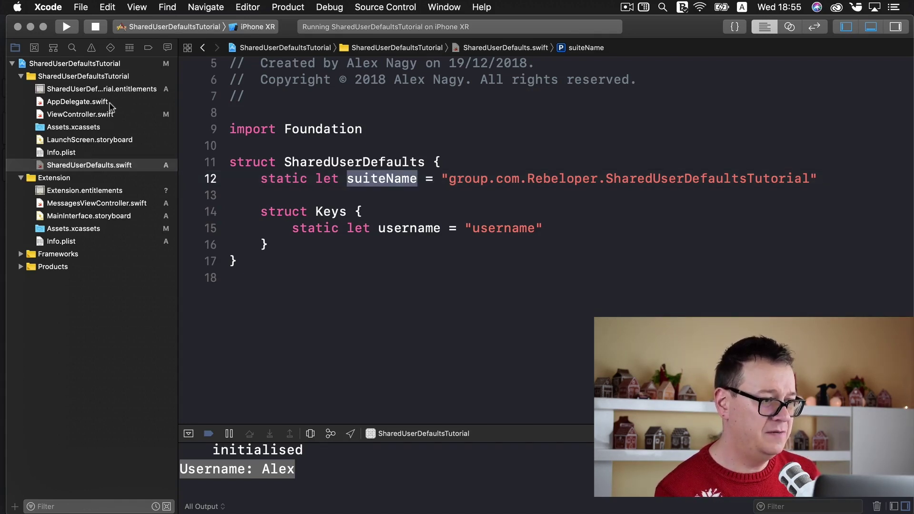
Comment out the standard-defaults save line in ViewController.swift
{"action": "left_click", "coordinate": [104, 119]}
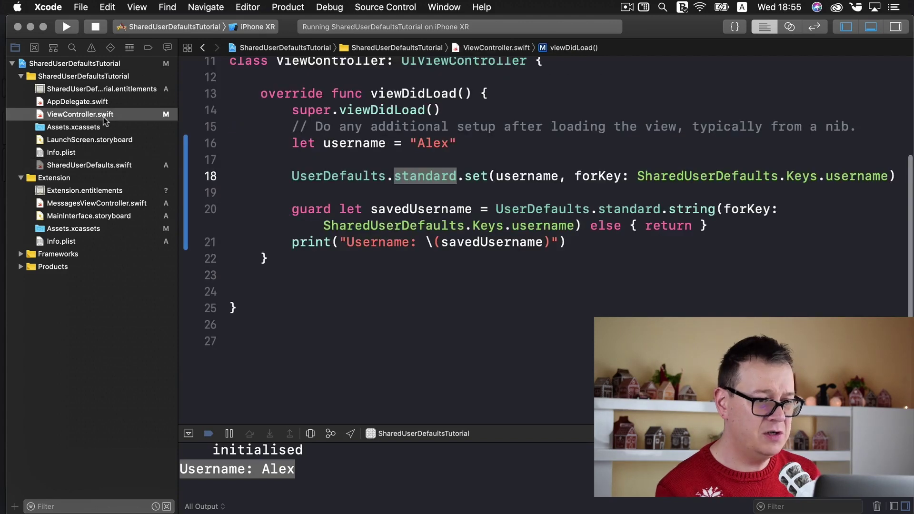
{"action": "left_click", "coordinate": [288, 172]}
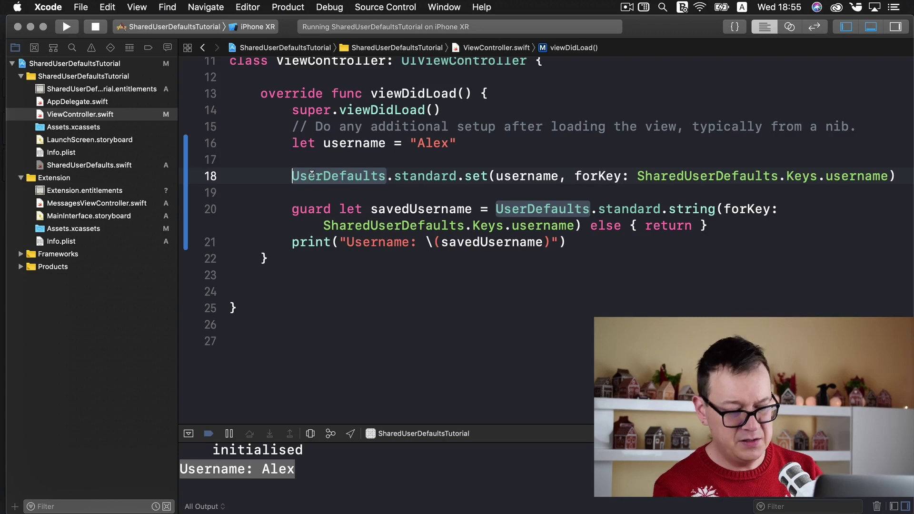
{"action": "key", "text": "super+slash"}
{"action": "scroll", "coordinate": [484, 149], "scroll_direction": "up", "scroll_amount": 3}
{"action": "scroll", "coordinate": [491, 149], "scroll_direction": "up", "scroll_amount": 2}
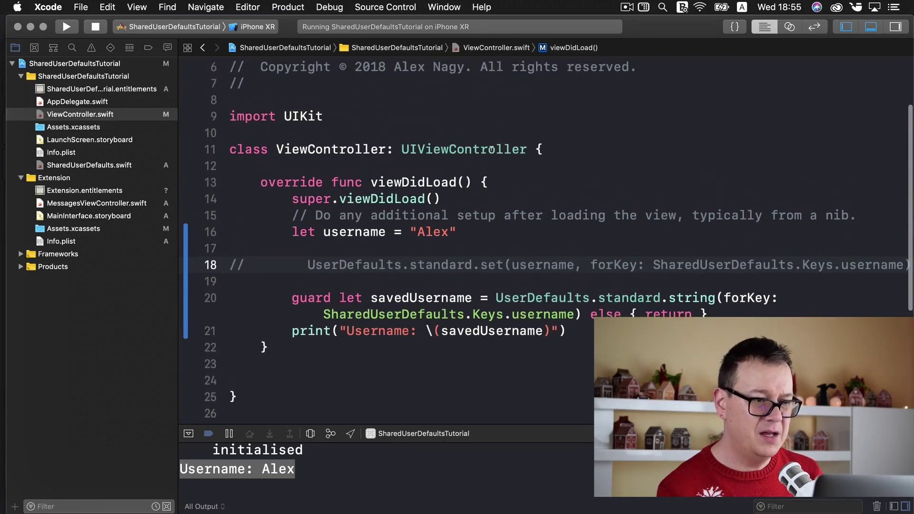
Declare sharedUserDefaults = UserDefaults(suiteName: SharedUserDefaults.suiteName) below import UIKit
{"action": "left_click", "coordinate": [368, 114]}
{"action": "key", "text": "Return"}
{"action": "key", "text": "Return"}
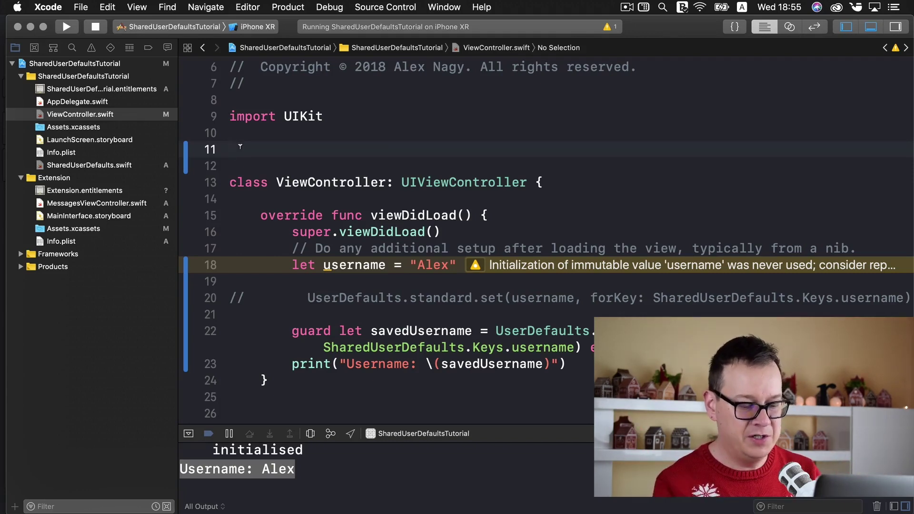
{"action": "type", "text": "let use"}
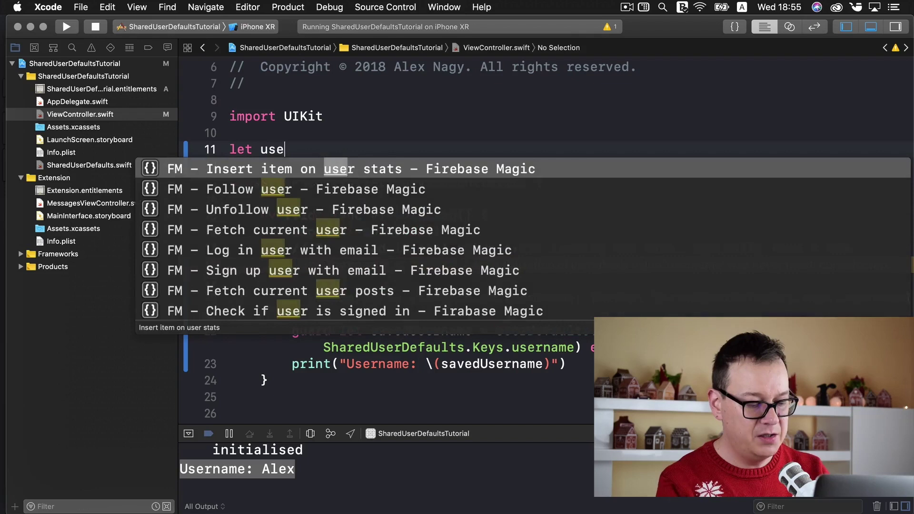
{"action": "type", "text": "rDe"}
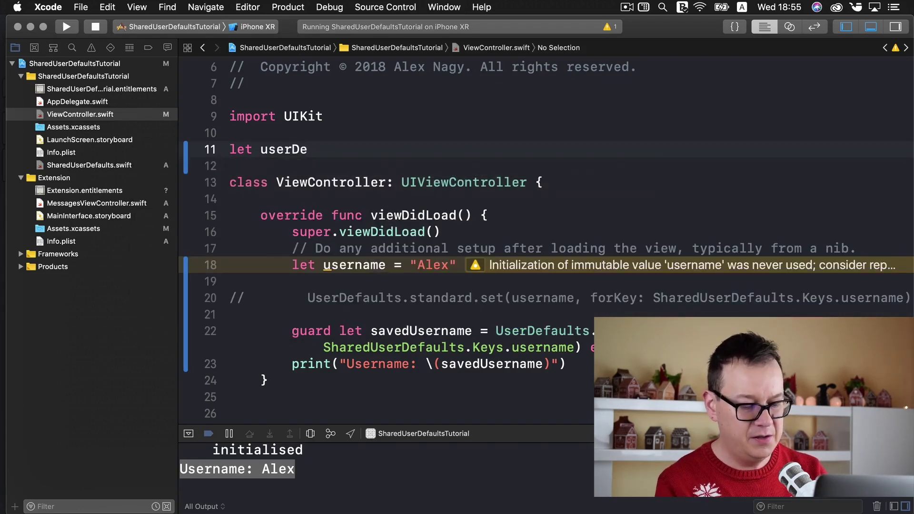
{"action": "key", "text": "BackSpace"}
{"action": "key", "text": "BackSpace"}
{"action": "key", "text": "BackSpace"}
{"action": "key", "text": "BackSpace"}
{"action": "key", "text": "BackSpace"}
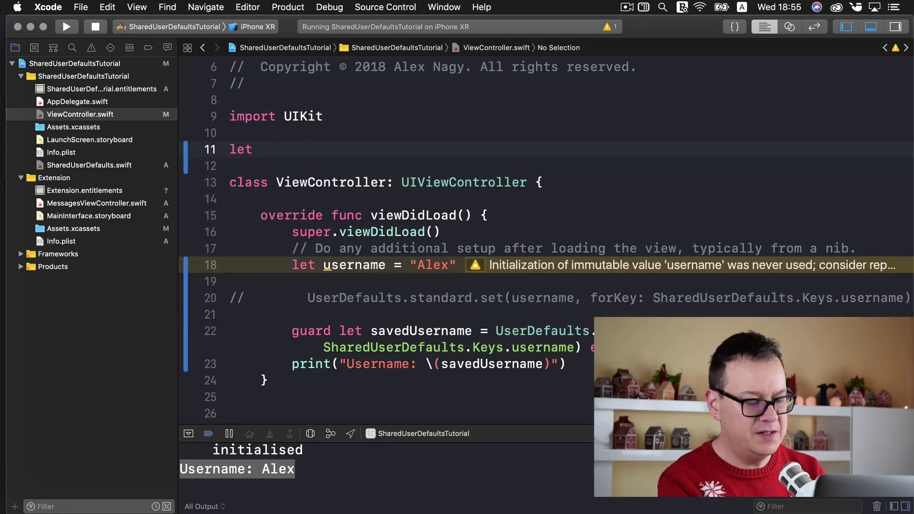
{"action": "type", "text": " sharedU"}
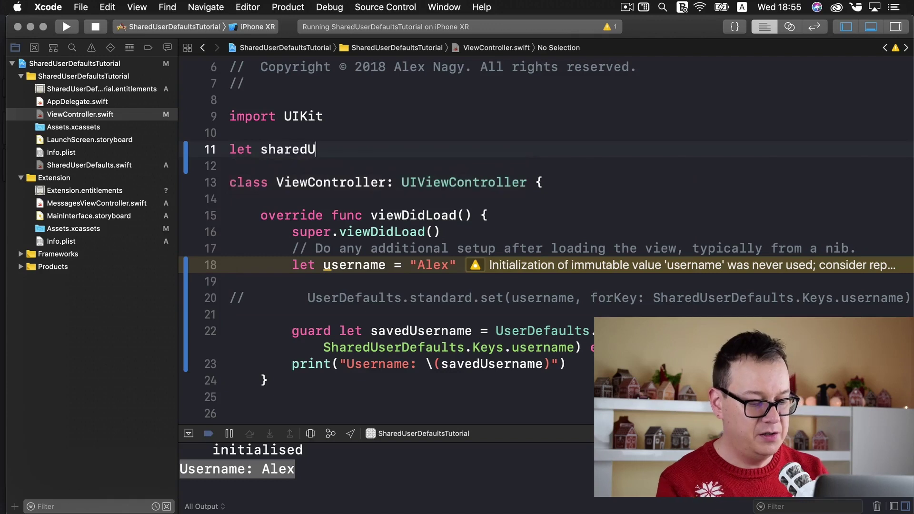
{"action": "type", "text": "serDefaults ="}
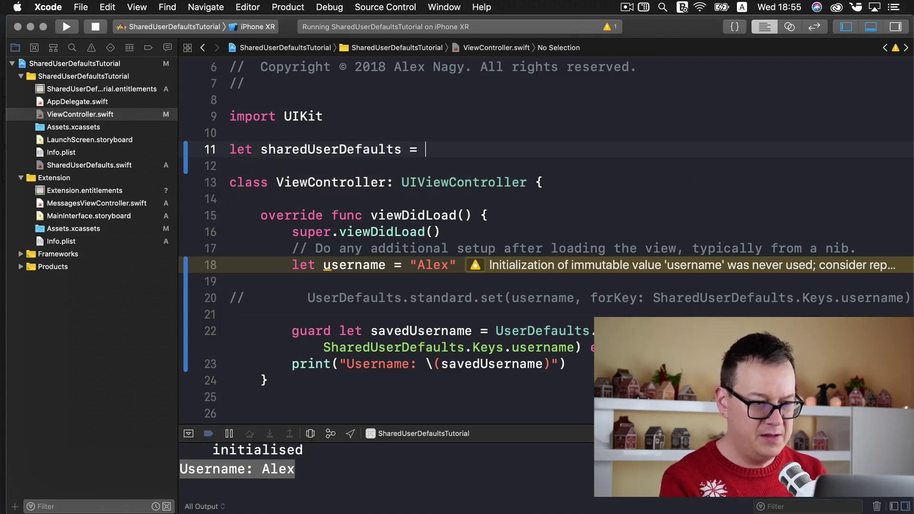
{"action": "type", "text": "USe"}
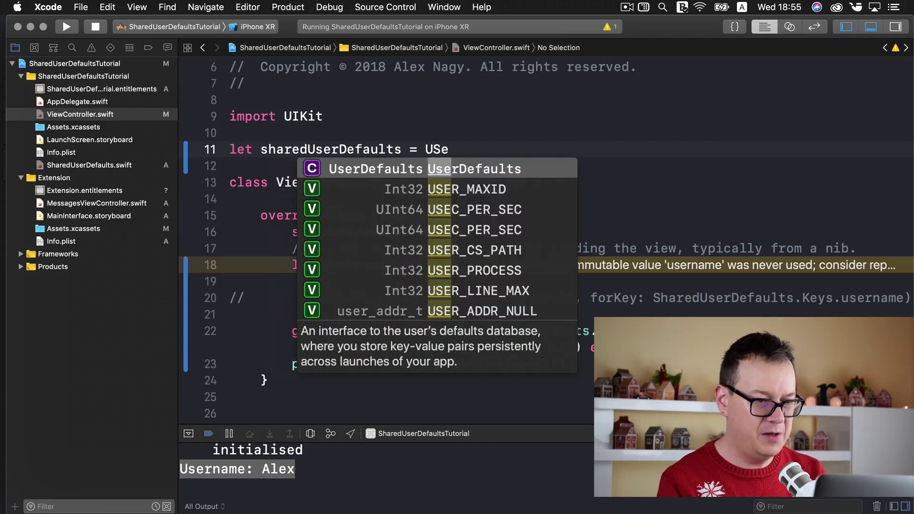
{"action": "key", "text": "Return"}
{"action": "type", "text": "."}
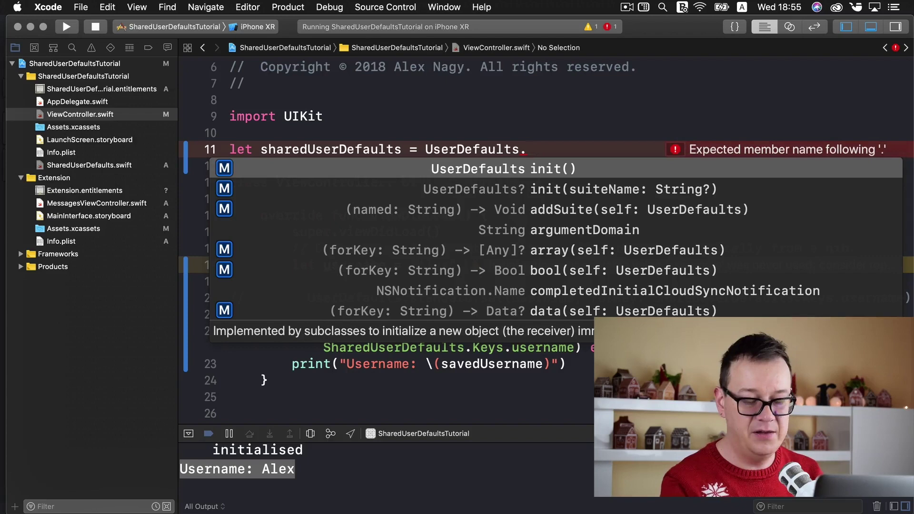
{"action": "key", "text": "BackSpace"}
{"action": "type", "text": "("}
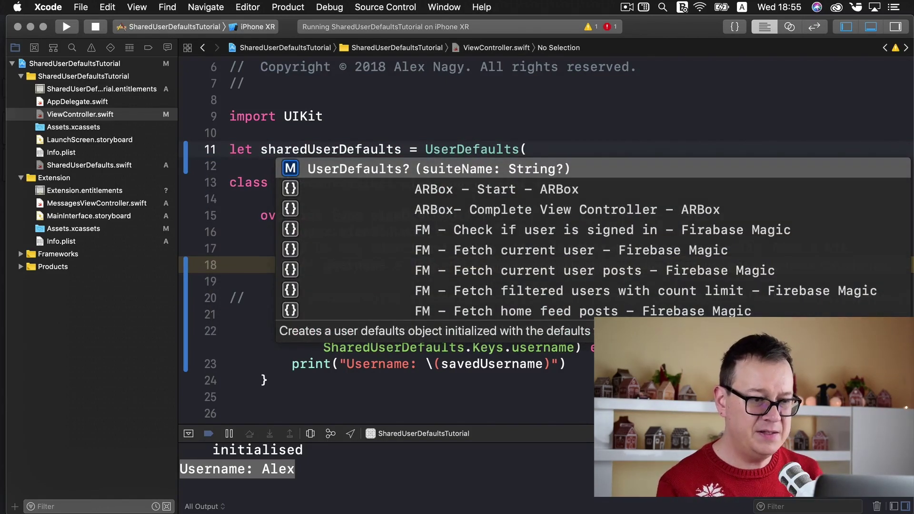
{"action": "key", "text": "Return"}
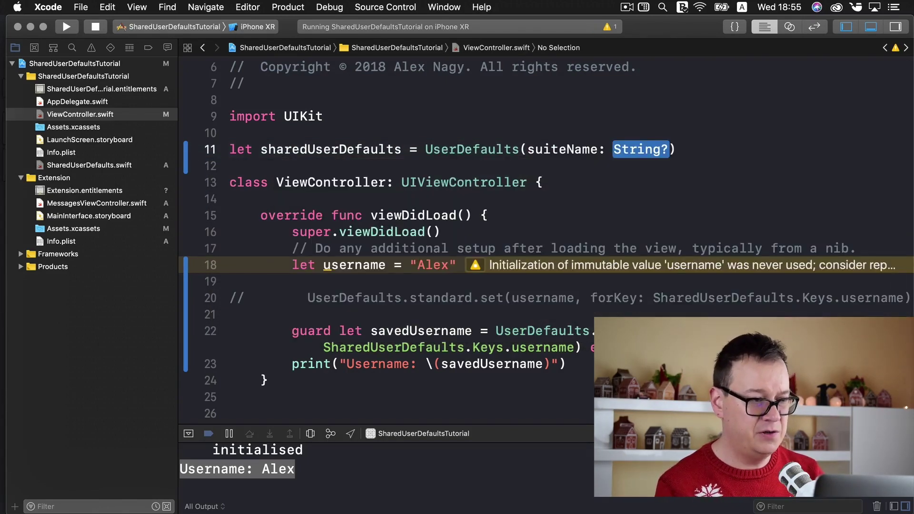
{"action": "type", "text": "Shar"}
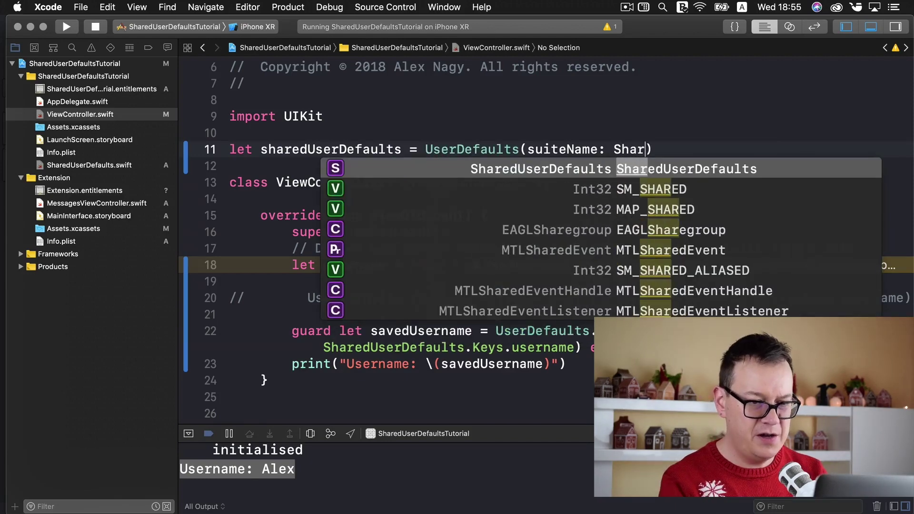
{"action": "key", "text": "Return"}
{"action": "type", "text": "."}
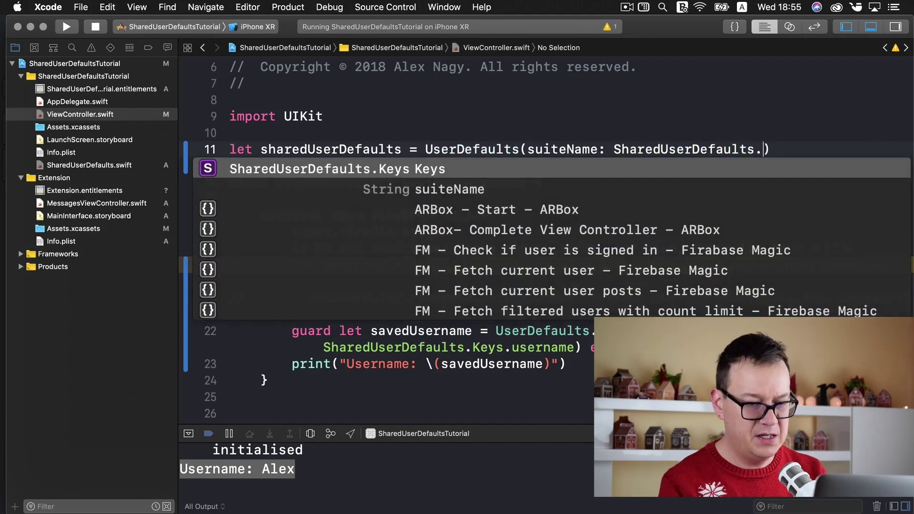
{"action": "key", "text": "Down"}
{"action": "key", "text": "Return"}
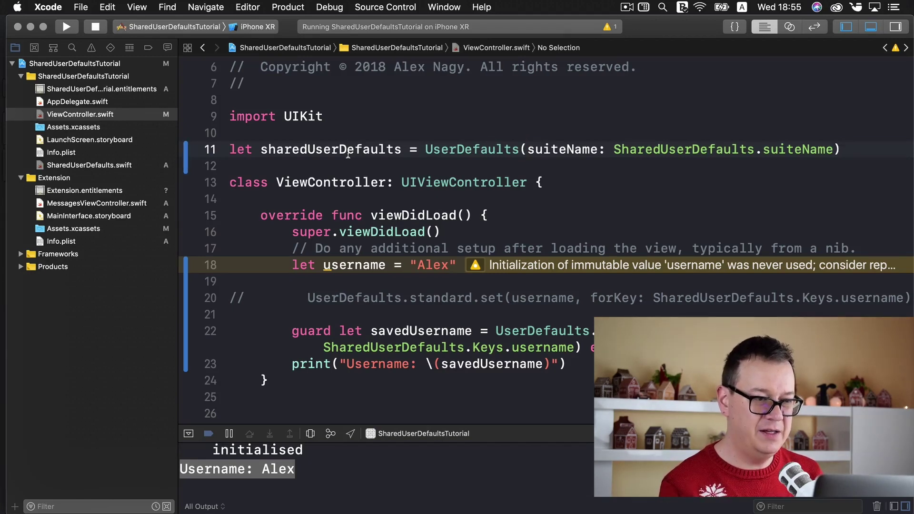
{"action": "left_click", "coordinate": [335, 148]}
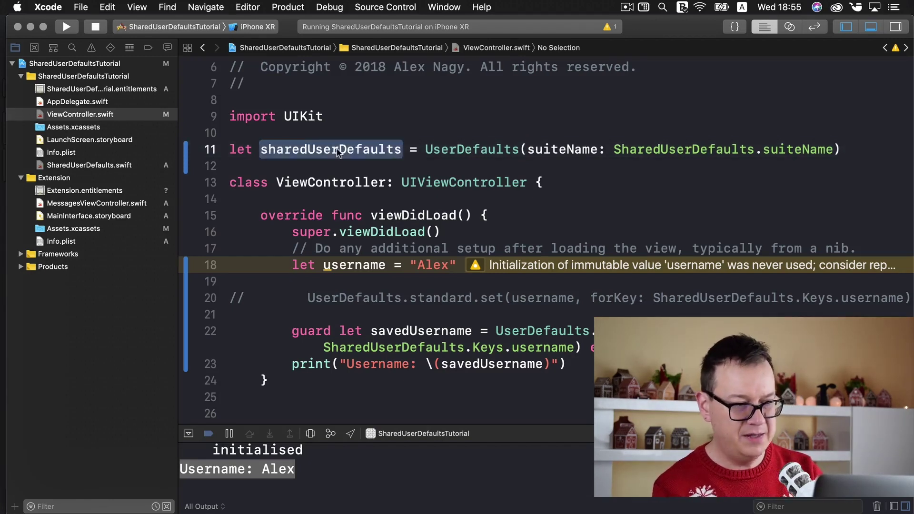
{"action": "scroll", "coordinate": [462, 208], "scroll_direction": "down", "scroll_amount": 3}
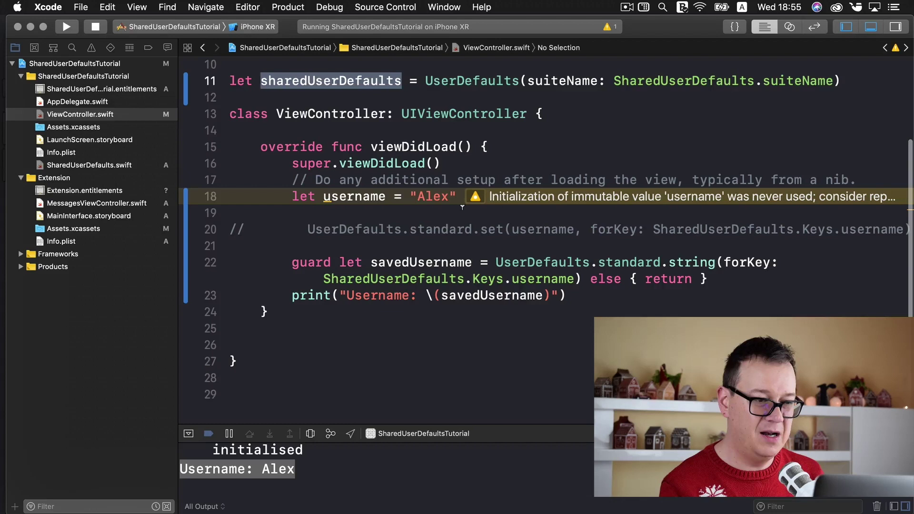
Comment out the old standard-defaults read-and-print lines in viewDidLoad
{"action": "left_click", "coordinate": [341, 246]}
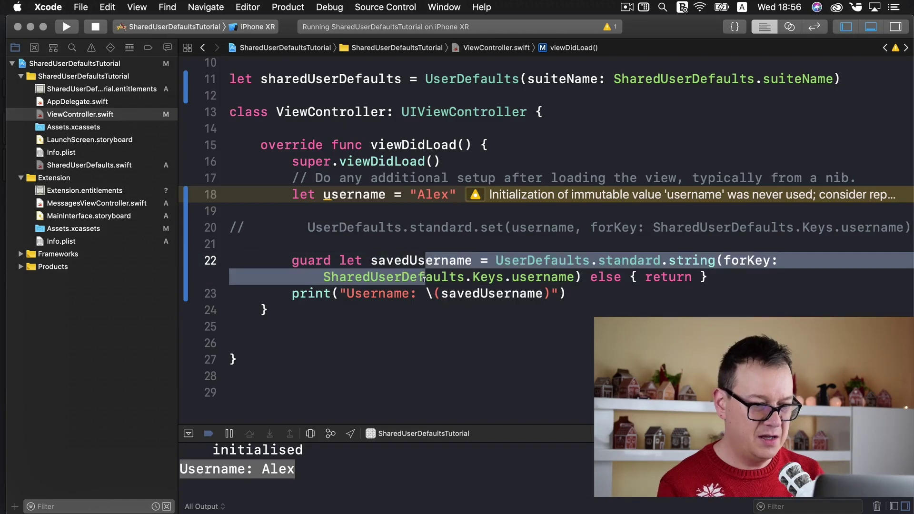
{"action": "left_click_drag", "start_coordinate": [425, 257], "coordinate": [423, 289]}
{"action": "key", "text": "super+slash"}
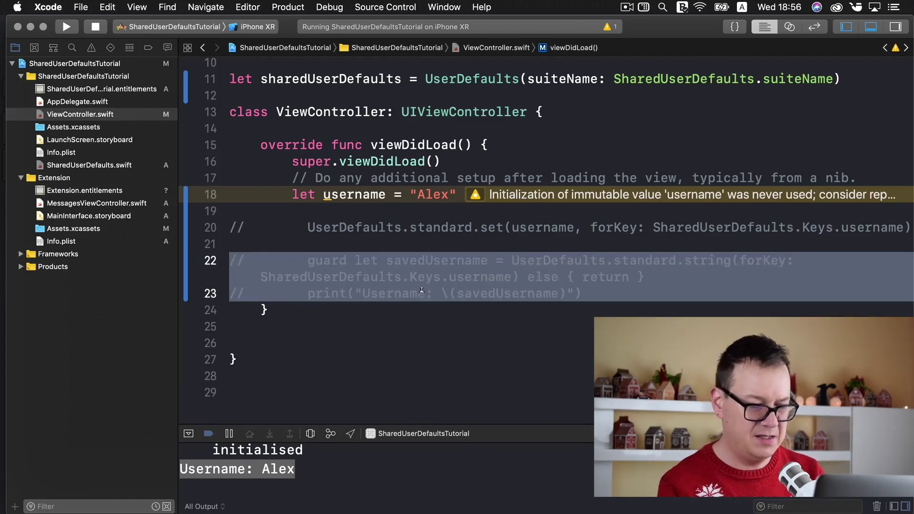
{"action": "left_click", "coordinate": [598, 289]}
{"action": "key", "text": "Return"}
{"action": "key", "text": "Return"}
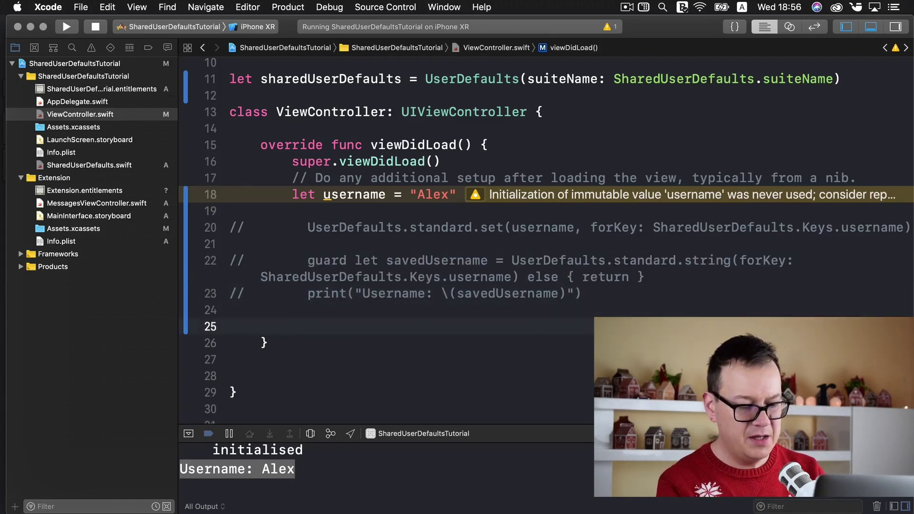
{"action": "scroll", "coordinate": [457, 235], "scroll_direction": "down", "scroll_amount": 5}
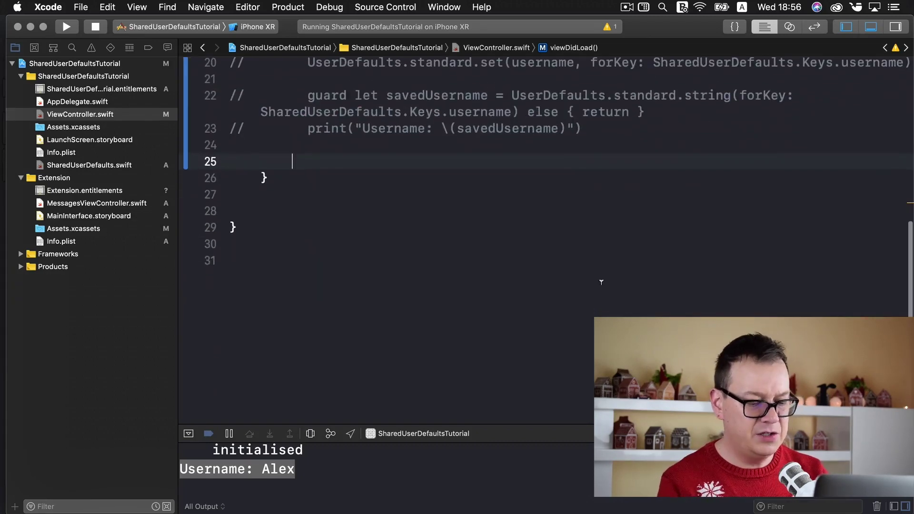
{"action": "type", "text": "shar"}
Save username to sharedUserDefaults under the key SharedUserDefaults.Keys.username
{"action": "key", "text": "Down"}
{"action": "key", "text": "Return"}
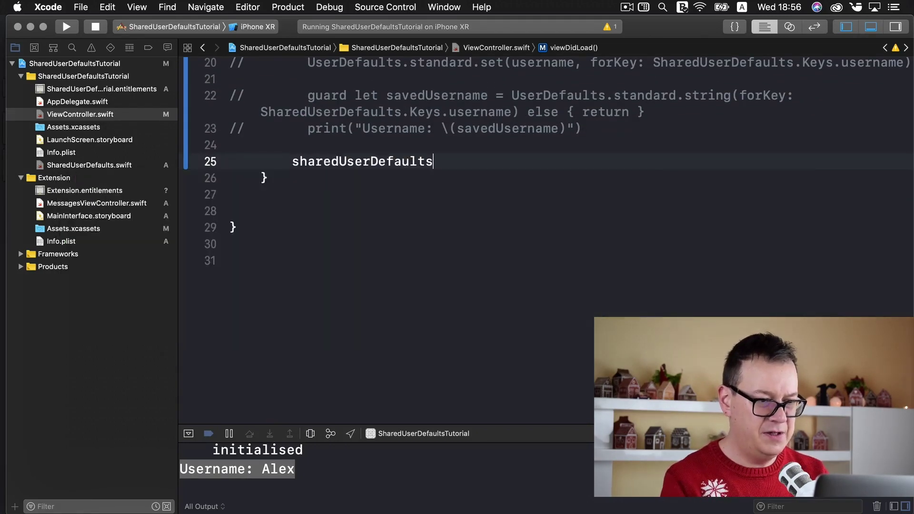
{"action": "type", "text": "."}
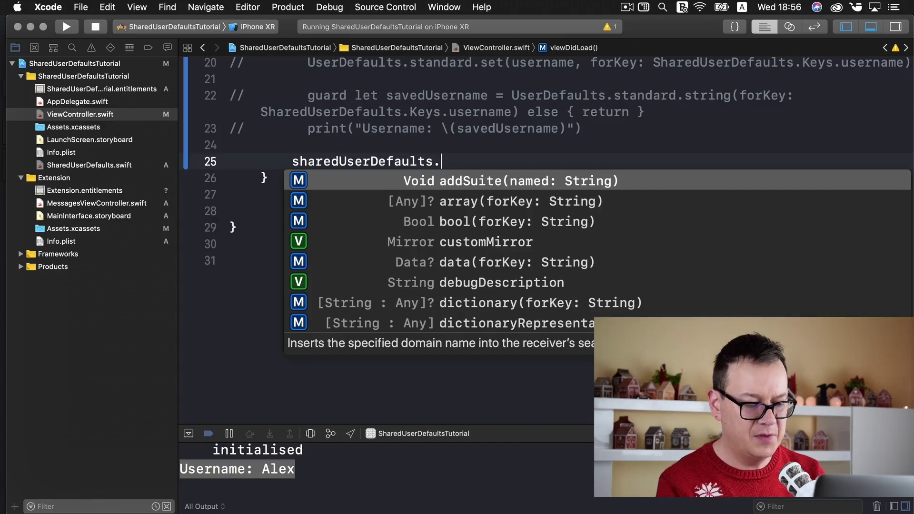
{"action": "type", "text": "set"}
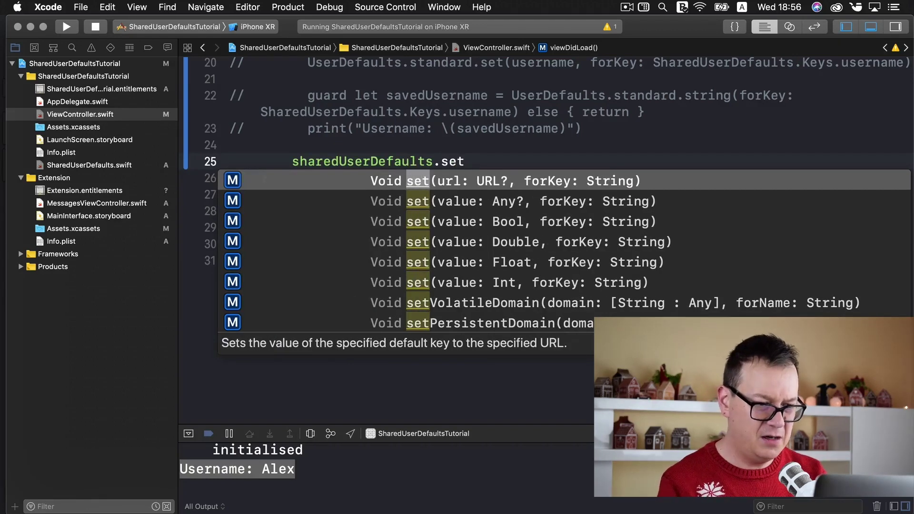
{"action": "key", "text": "Down"}
{"action": "key", "text": "Return"}
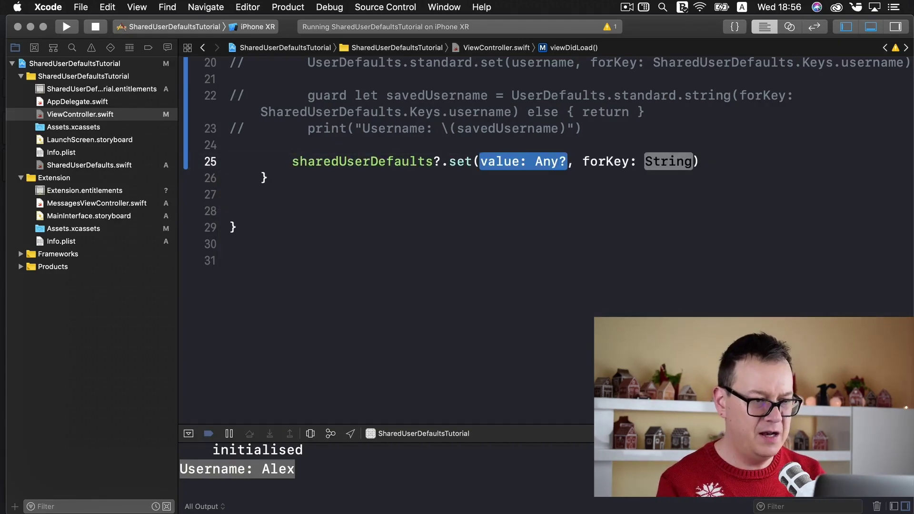
{"action": "type", "text": "user"}
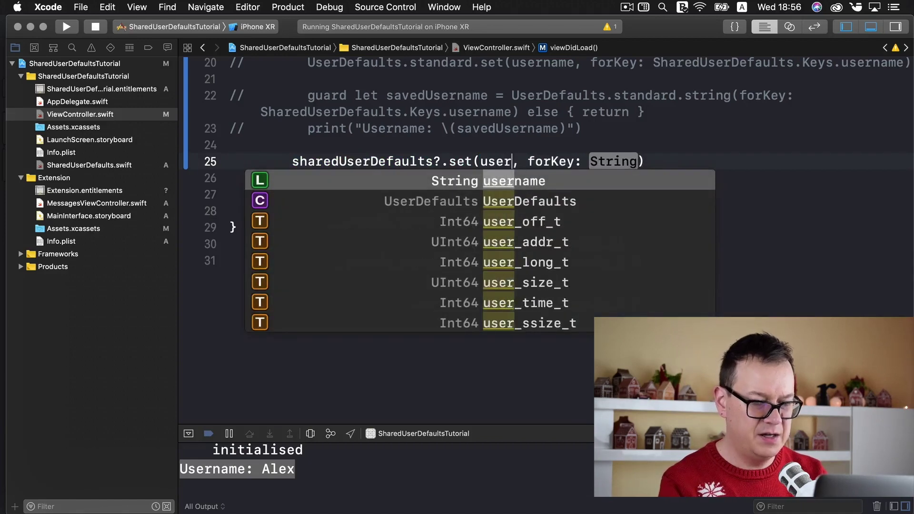
{"action": "key", "text": "Return"}
{"action": "key", "text": "Tab"}
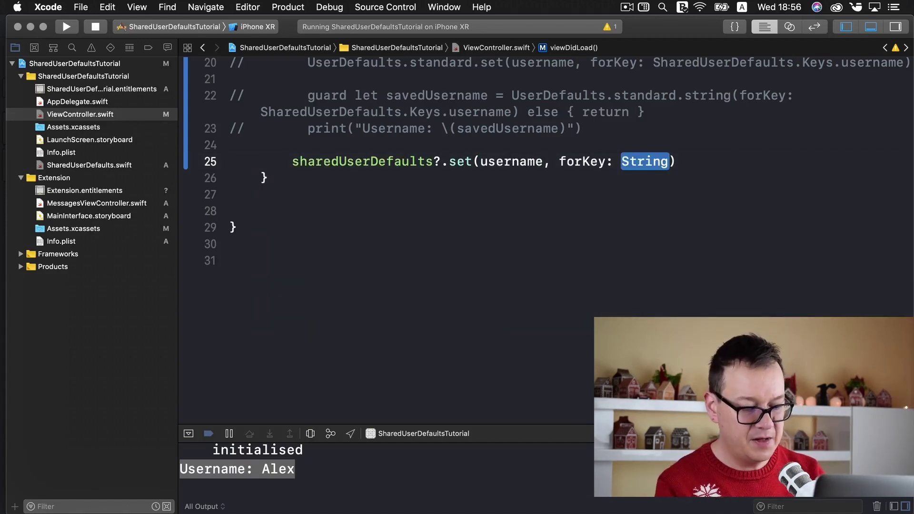
{"action": "type", "text": "Shared"}
{"action": "key", "text": "Return"}
{"action": "type", "text": "."}
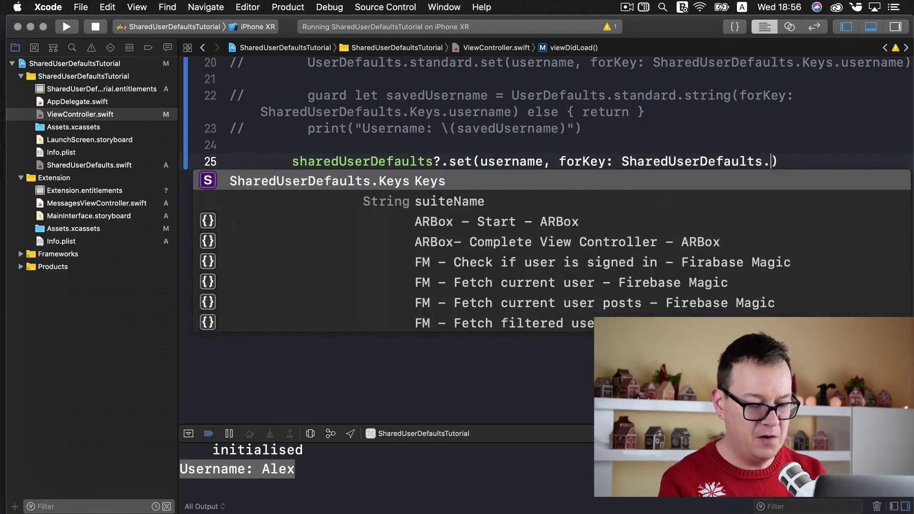
{"action": "type", "text": "K"}
{"action": "key", "text": "Return"}
{"action": "type", "text": ".u"}
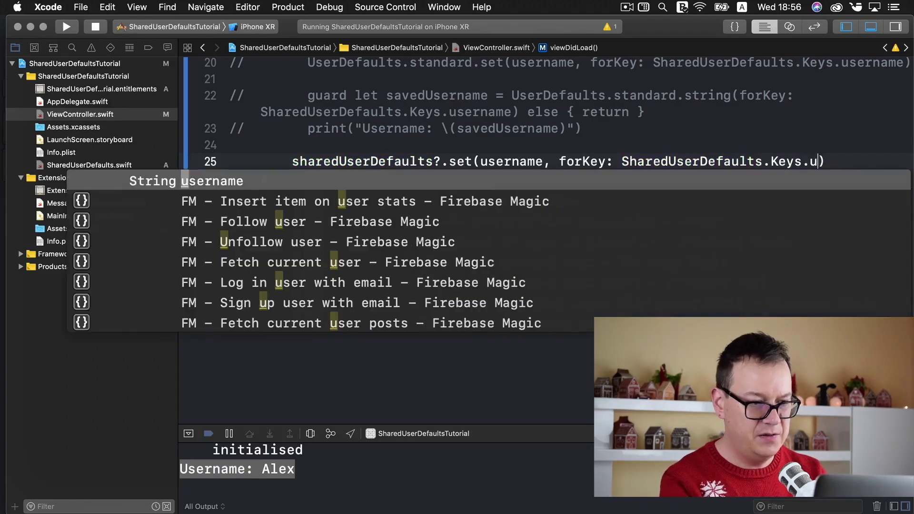
{"action": "type", "text": "s"}
{"action": "key", "text": "Return"}
{"action": "key", "text": "Right"}
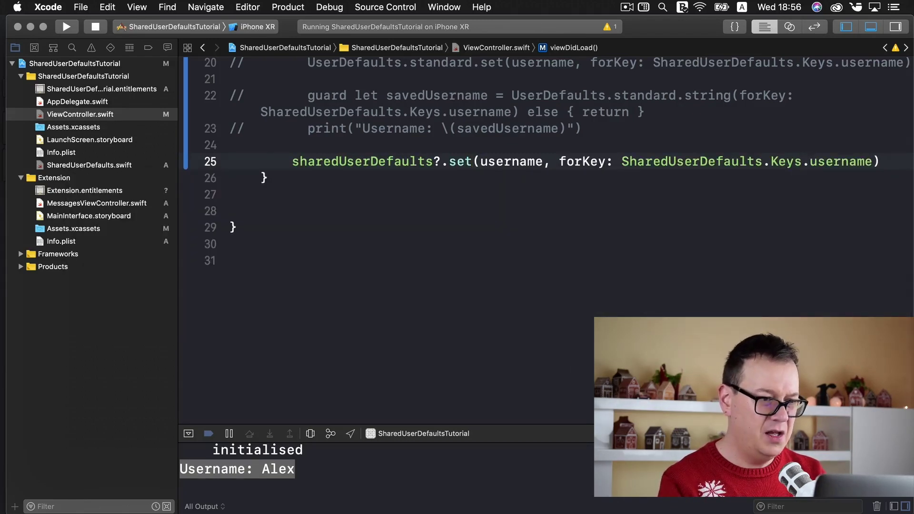
{"action": "key", "text": "Return"}
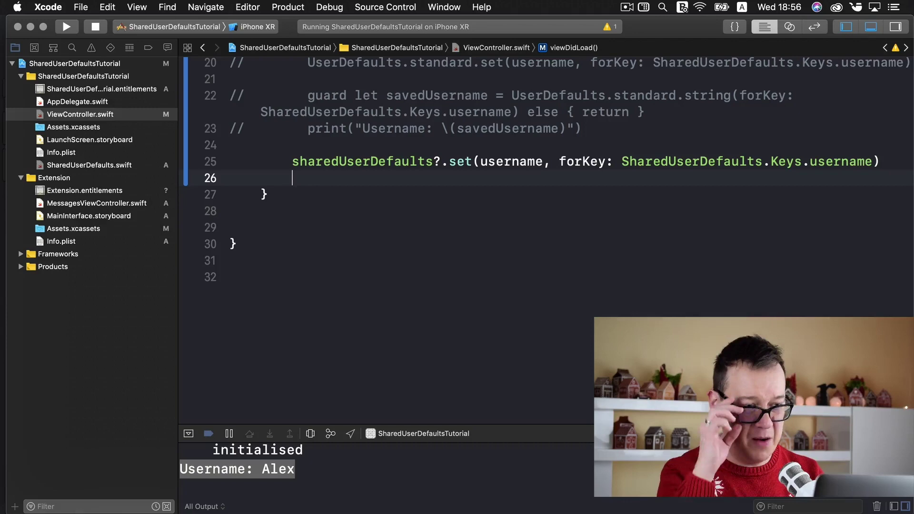
{"action": "type", "text": "gua"}
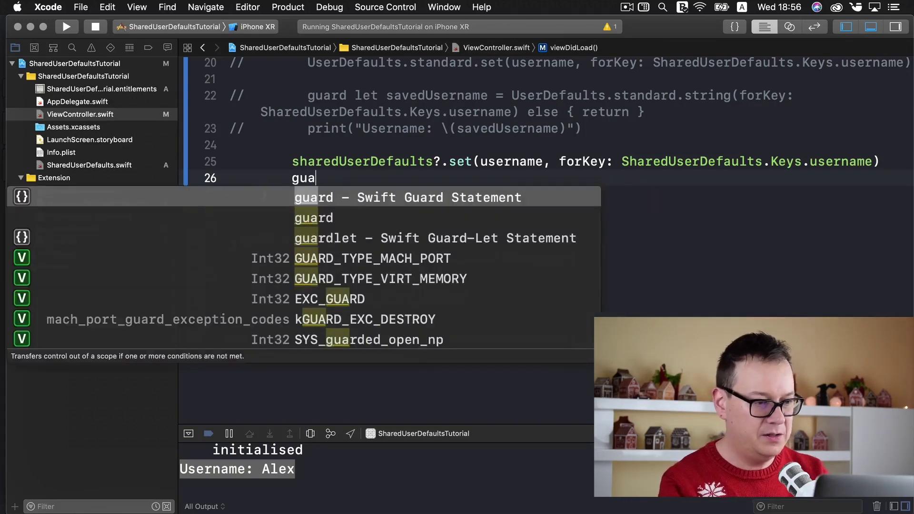
{"action": "type", "text": "rd let "}
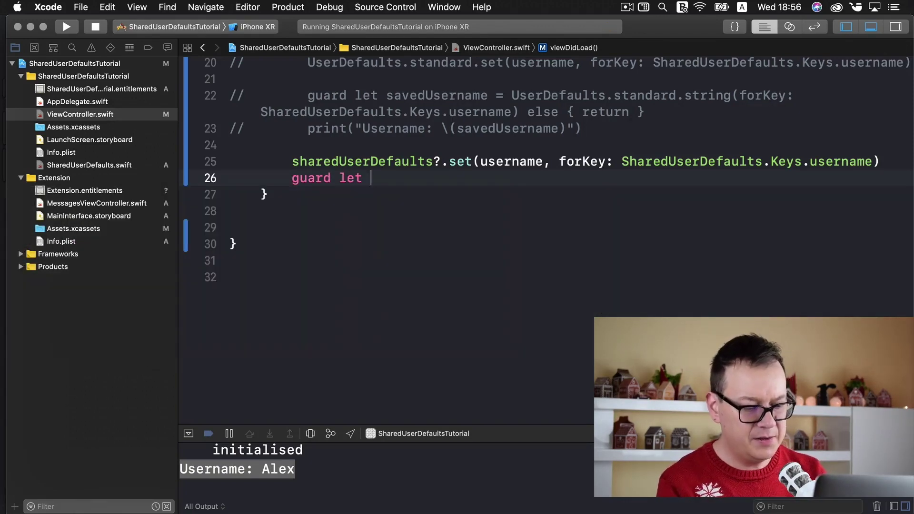
{"action": "type", "text": "sharedUsername ="}
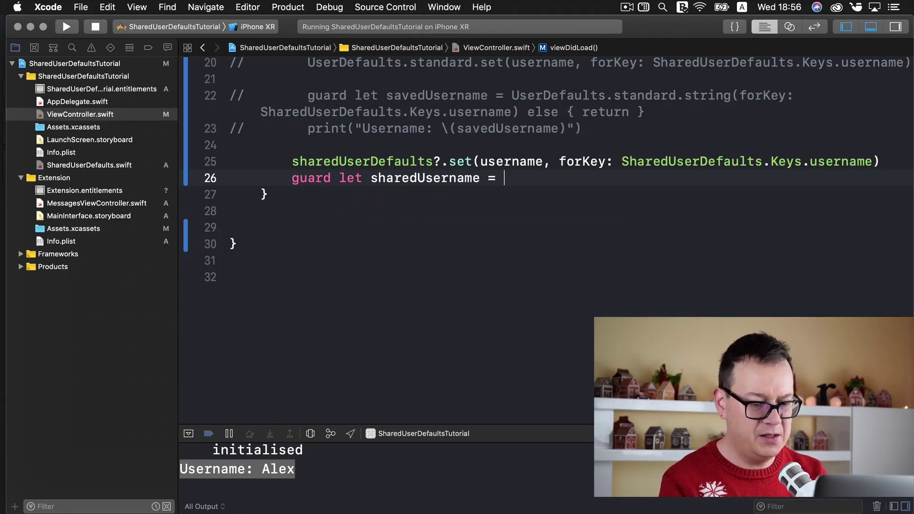
{"action": "type", "text": "shar"}
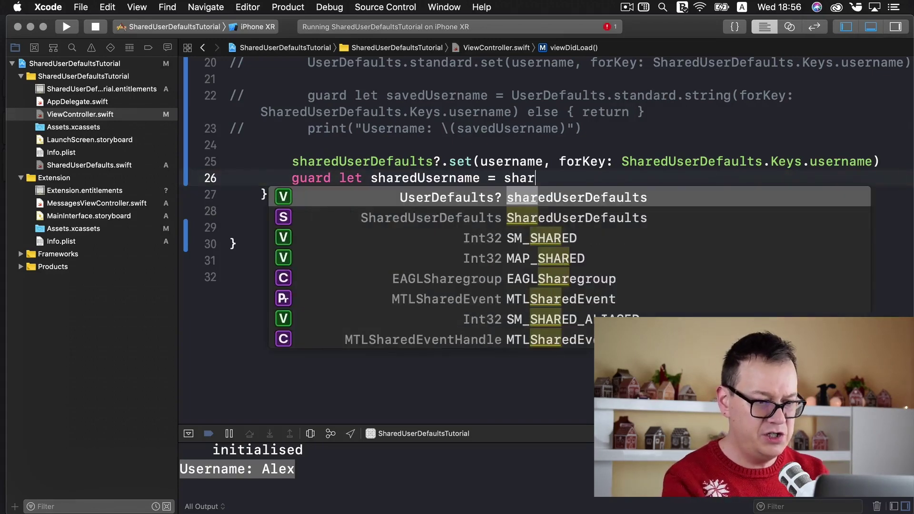
Read sharedUsername from sharedUserDefaults with string(forKey: SharedUserDefaults.Keys.username)
{"action": "key", "text": "Return"}
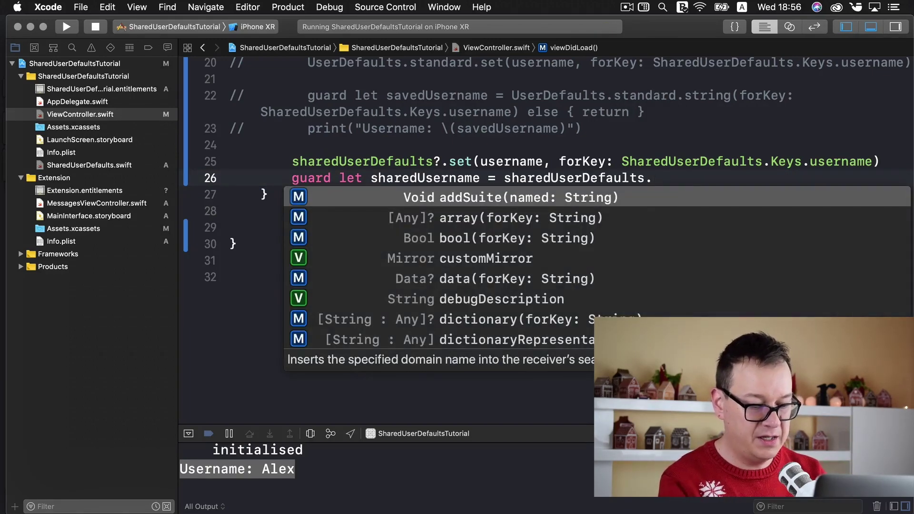
{"action": "type", "text": "s"}
{"action": "key", "text": "Return"}
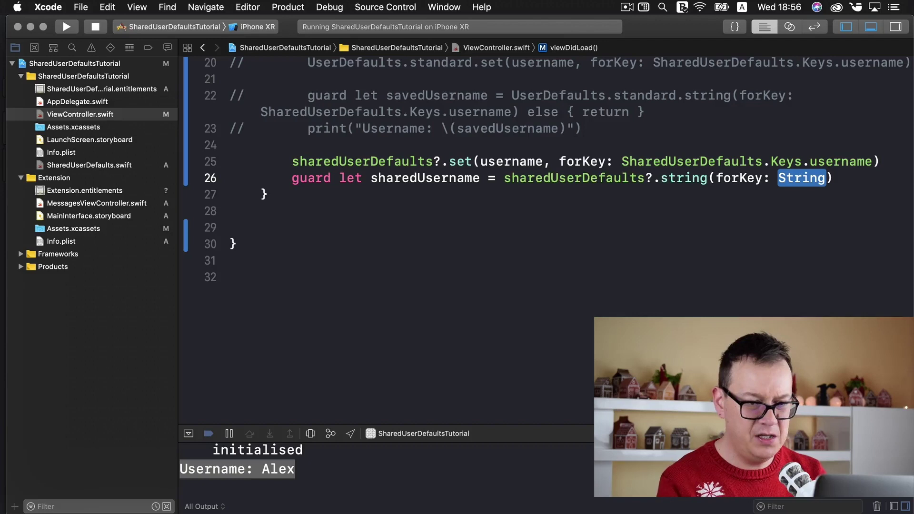
{"action": "type", "text": "Share"}
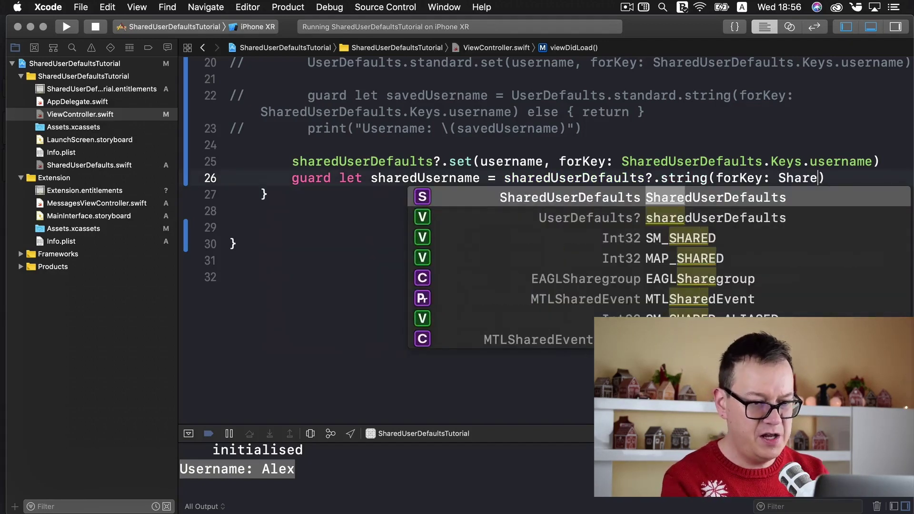
{"action": "type", "text": "d"}
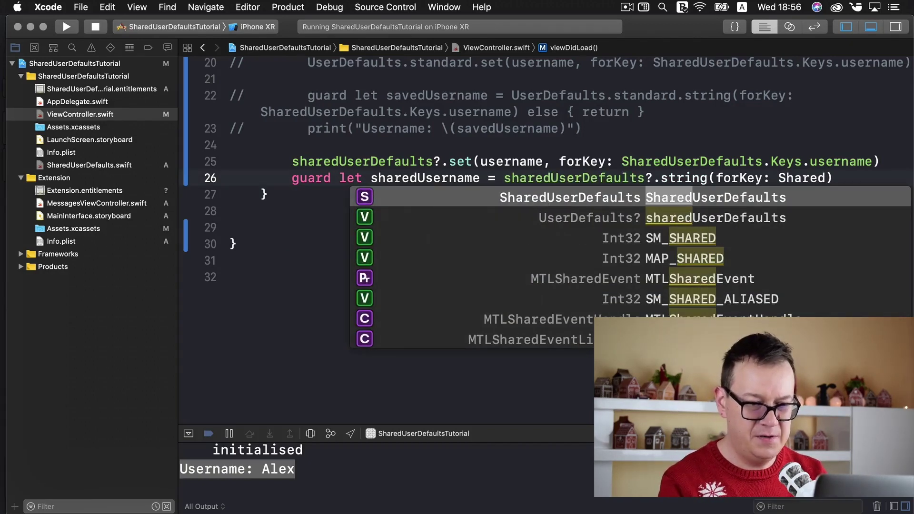
{"action": "key", "text": "Return"}
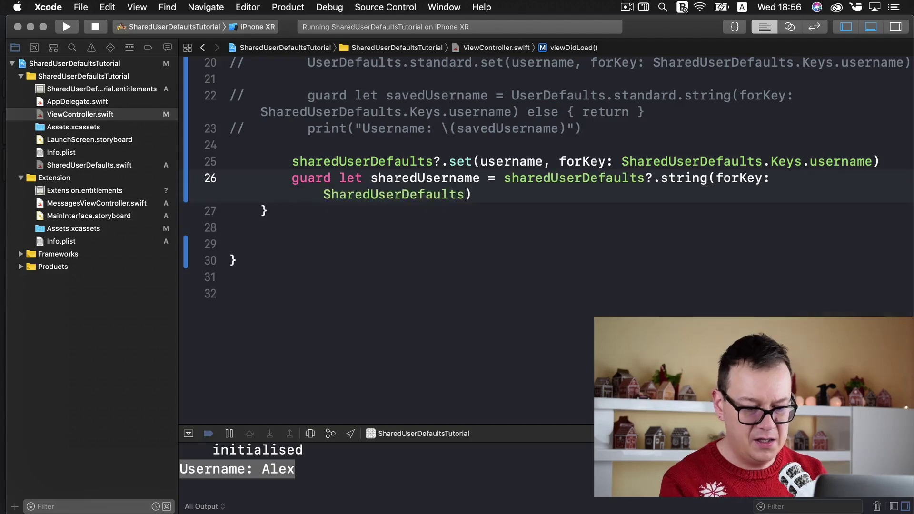
{"action": "type", "text": ".K"}
{"action": "key", "text": "Return"}
{"action": "type", "text": "."}
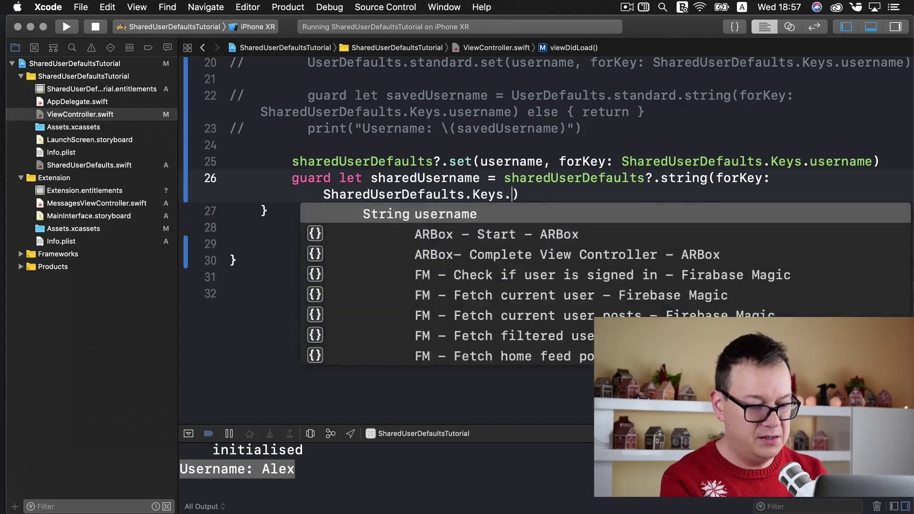
{"action": "type", "text": "use"}
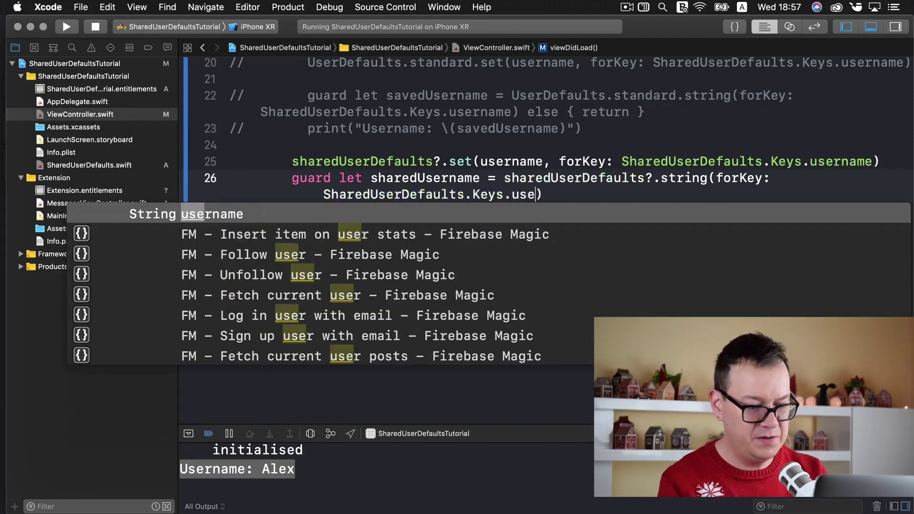
{"action": "type", "text": "r"}
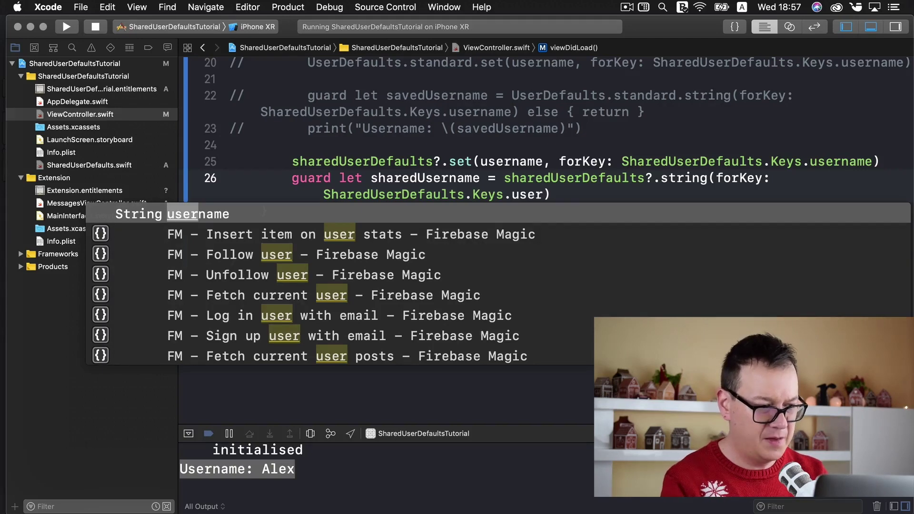
{"action": "key", "text": "Return"}
{"action": "key", "text": "Right"}
Add the print call and finish the guard with else { return }
{"action": "key", "text": "Return"}
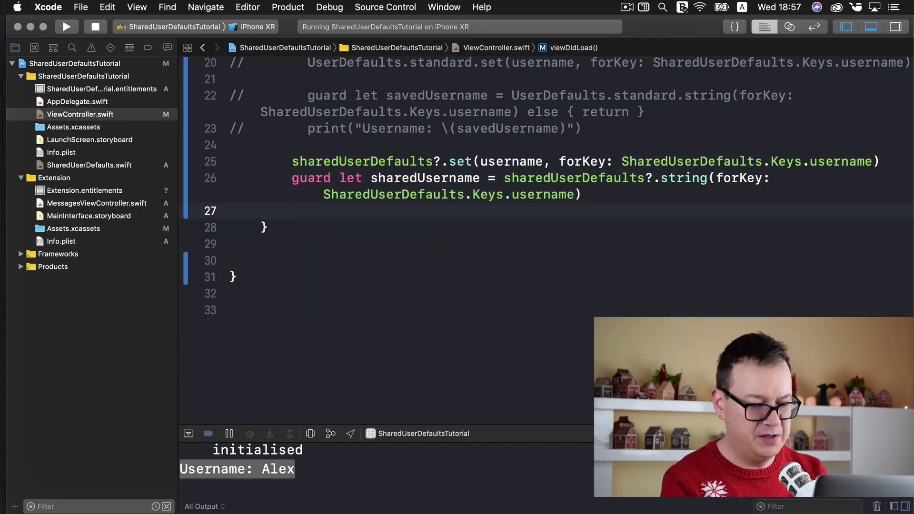
{"action": "type", "text": "pri"}
{"action": "key", "text": "Return"}
{"action": "type", "text": "print(\"Shared username: \\(username)\""}
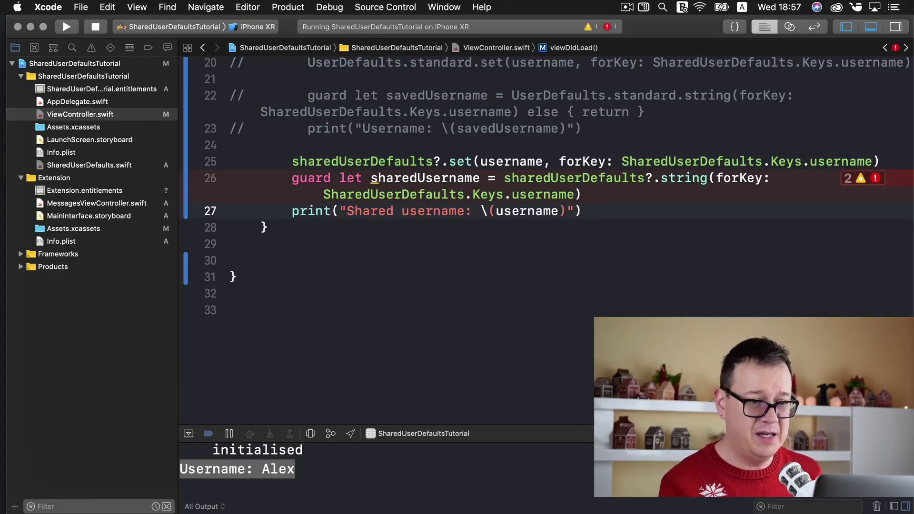
{"action": "left_click", "coordinate": [597, 192]}
{"action": "type", "text": "els"}
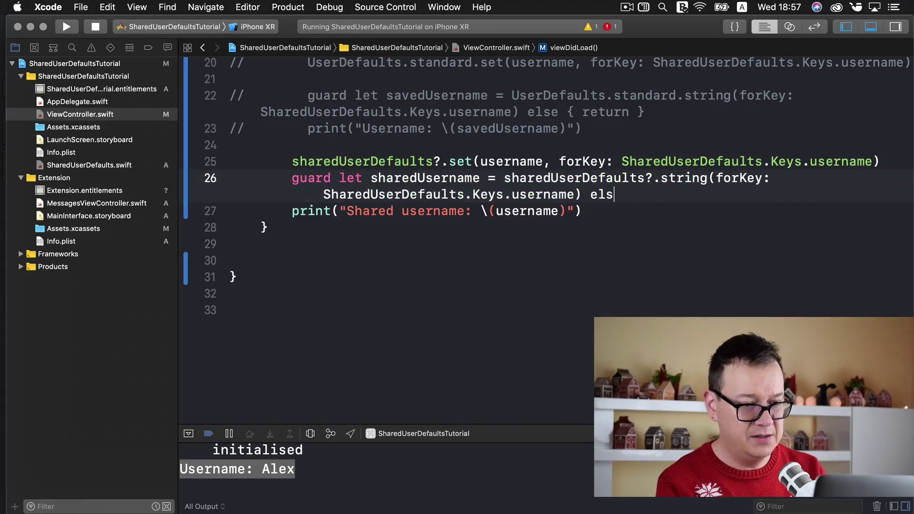
{"action": "type", "text": "e { "}
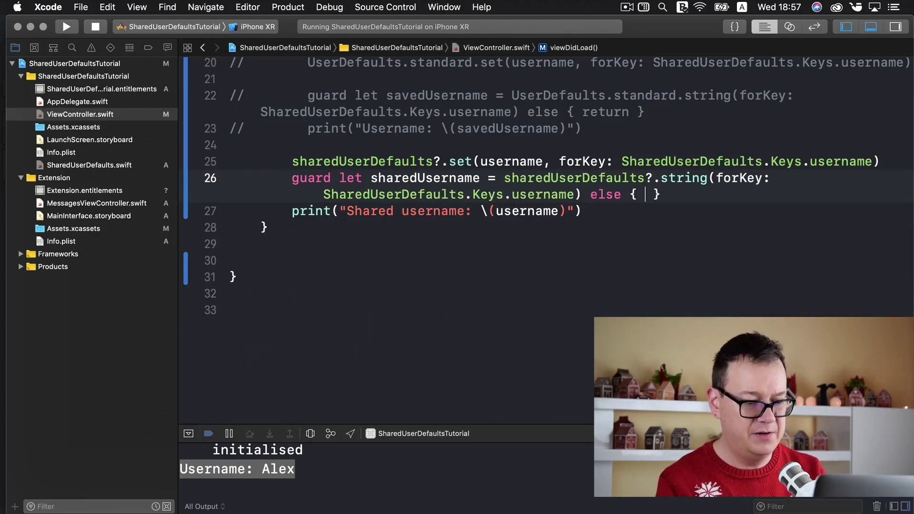
{"action": "type", "text": "re"}
{"action": "key", "text": "Return"}
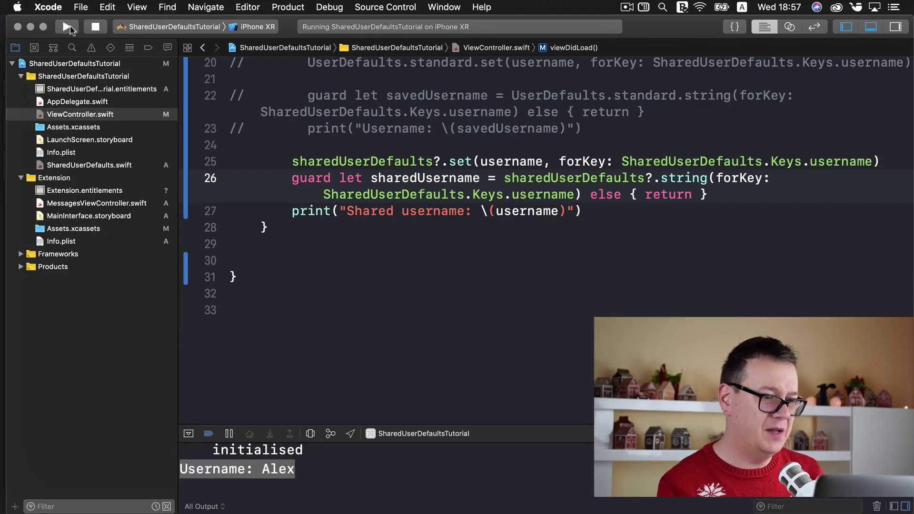
Run the app, make the print interpolate sharedUsername, and rerun it
{"action": "left_click", "coordinate": [66, 27]}
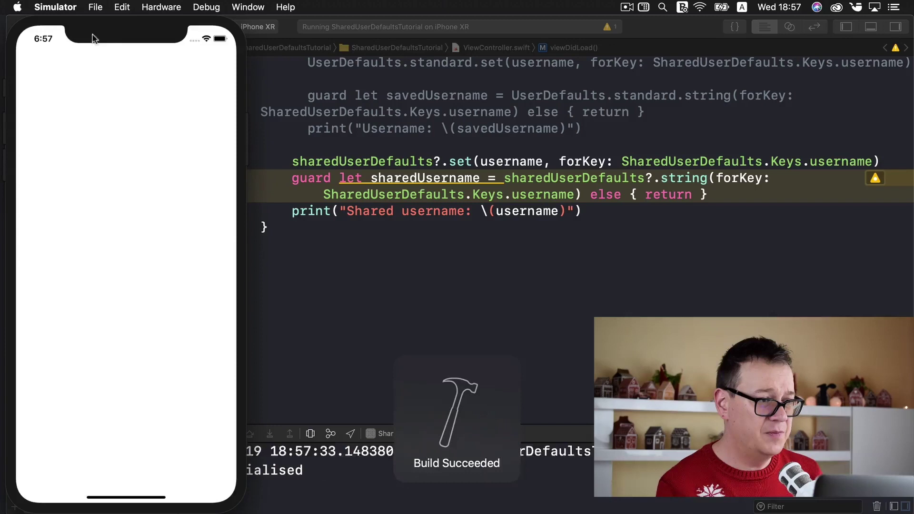
{"action": "left_click", "coordinate": [285, 33]}
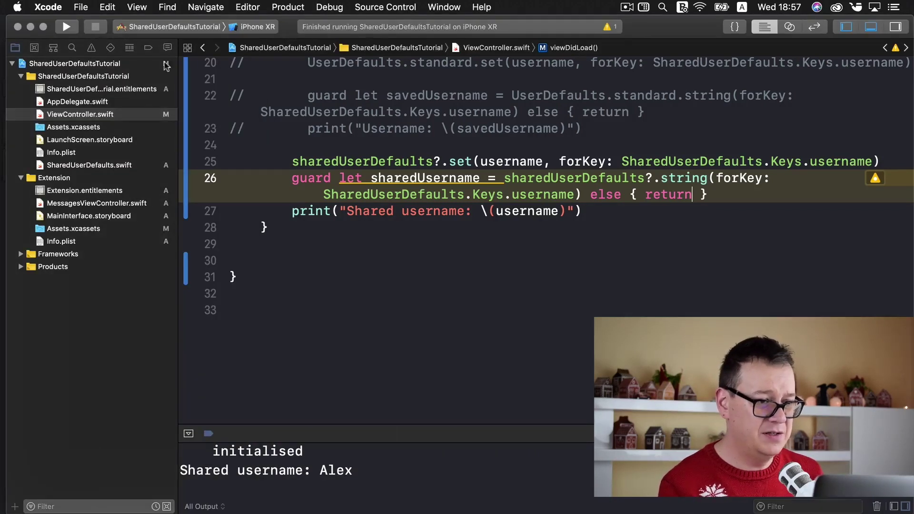
{"action": "double_click", "coordinate": [419, 180]}
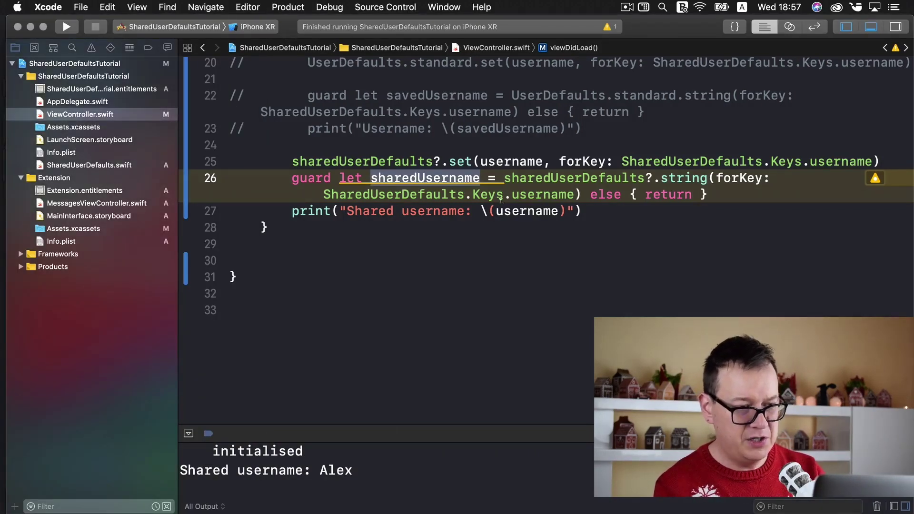
{"action": "double_click", "coordinate": [521, 210]}
{"action": "type", "text": "sharedUsername"}
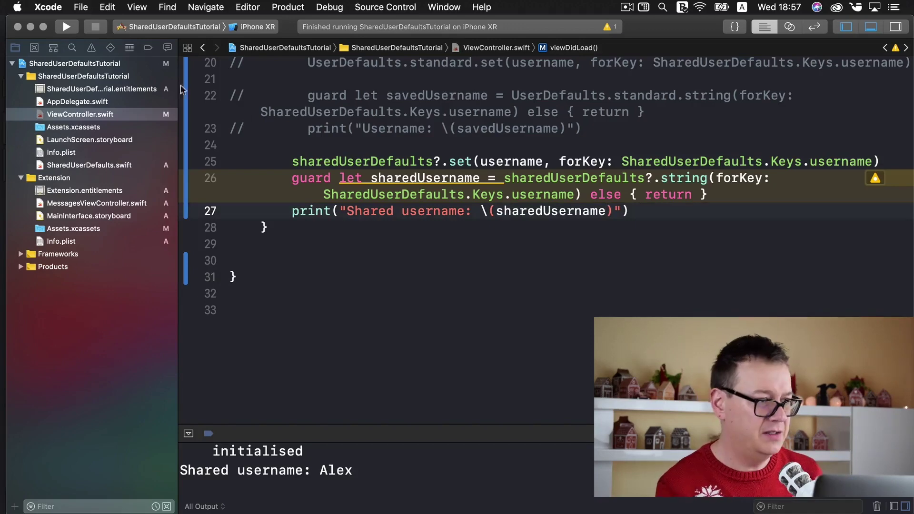
{"action": "left_click", "coordinate": [64, 27]}
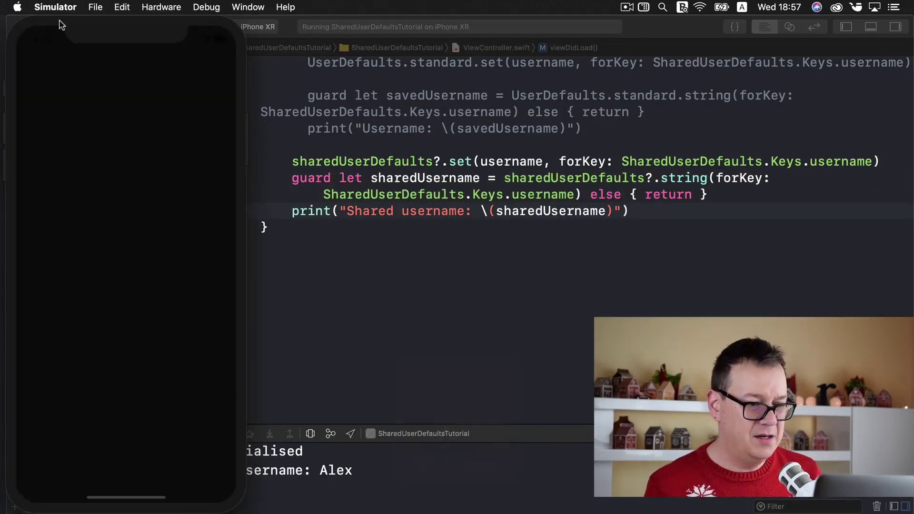
{"action": "left_click", "coordinate": [379, 473]}
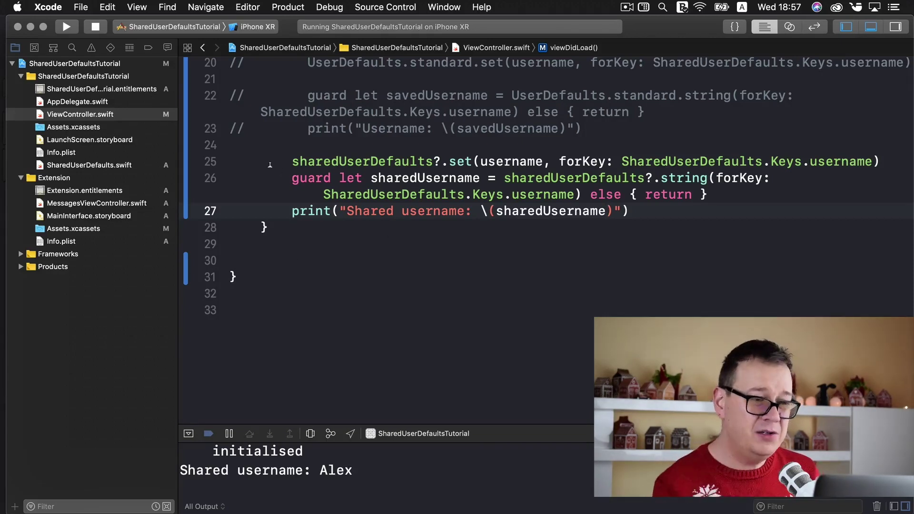
{"action": "scroll", "coordinate": [303, 147], "scroll_direction": "up", "scroll_amount": 5}
{"action": "scroll", "coordinate": [302, 147], "scroll_direction": "up", "scroll_amount": 3}
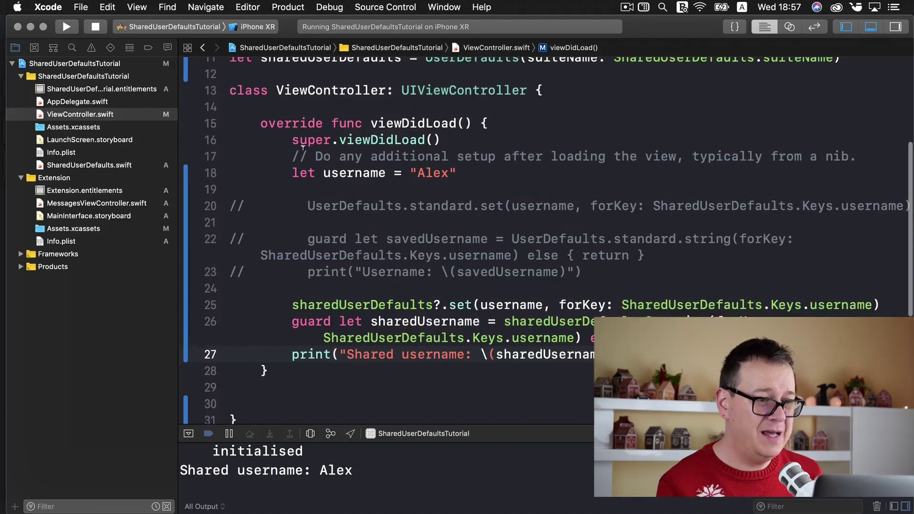
{"action": "scroll", "coordinate": [302, 147], "scroll_direction": "up", "scroll_amount": 2}
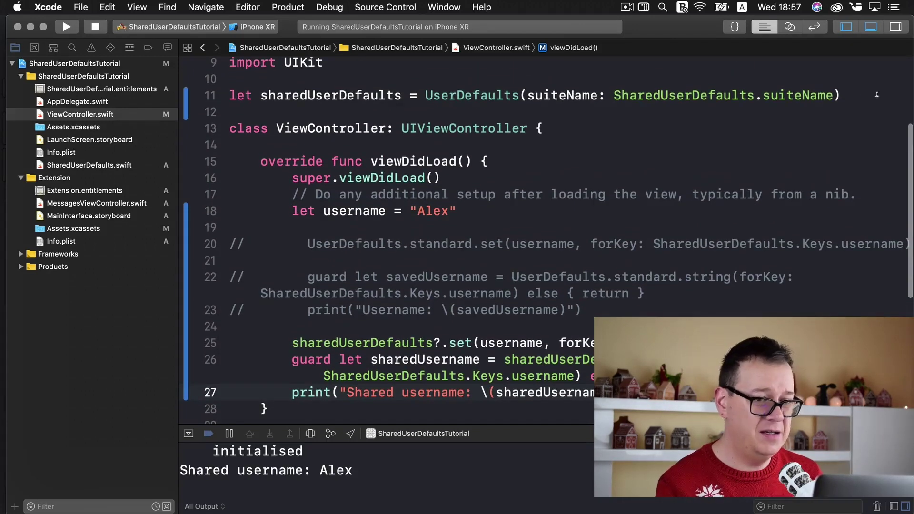
Paste the sharedUserDefaults declaration below MessagesViewController.swift's imports, then select ViewController's guard and print lines
{"action": "left_click_drag", "start_coordinate": [840, 96], "coordinate": [231, 95]}
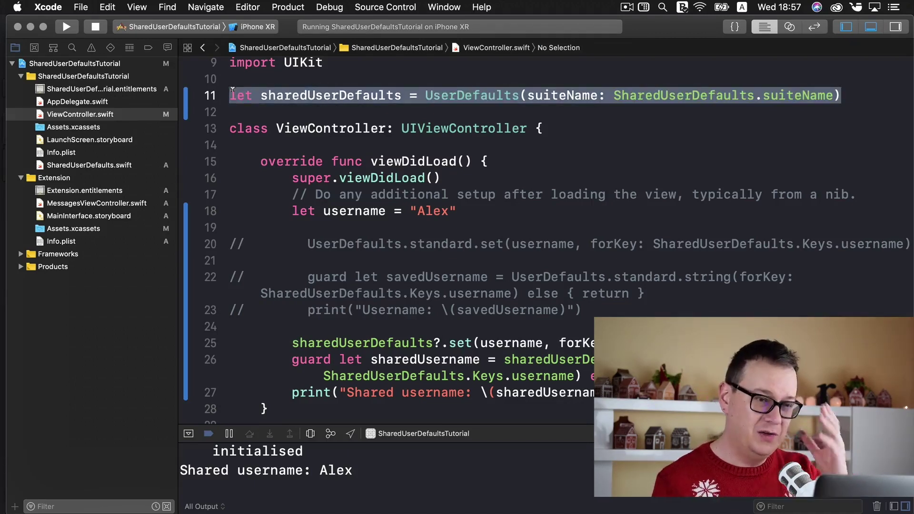
{"action": "left_click", "coordinate": [74, 204]}
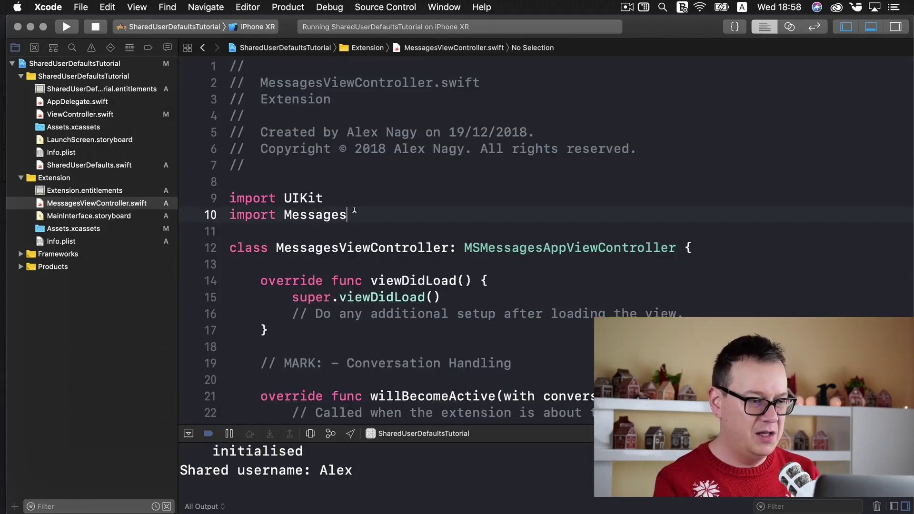
{"action": "left_click", "coordinate": [351, 214]}
{"action": "key", "text": "Return"}
{"action": "key", "text": "Return"}
{"action": "type", "text": "let sharedUserDefaults = UserDefaults(suiteName: SharedUserDefaults.suiteName)"}
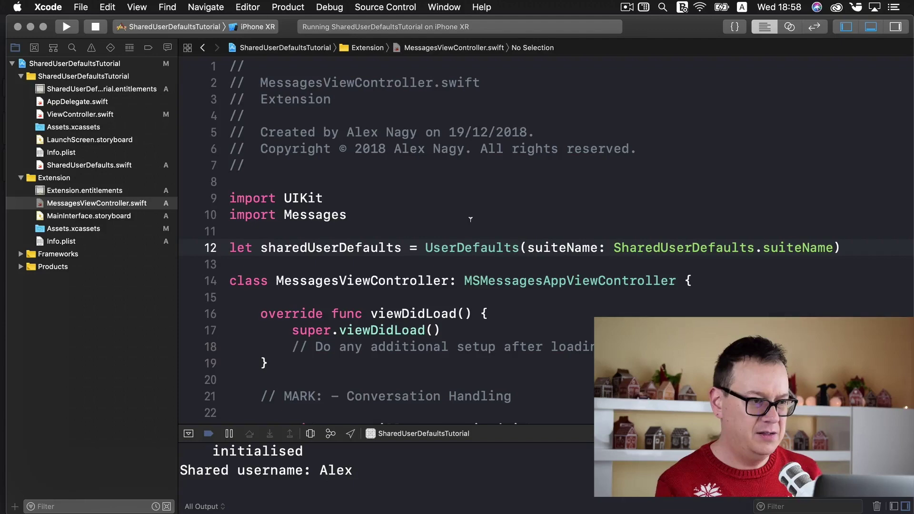
{"action": "left_click", "coordinate": [202, 47]}
{"action": "scroll", "coordinate": [260, 225], "scroll_direction": "down", "scroll_amount": 5}
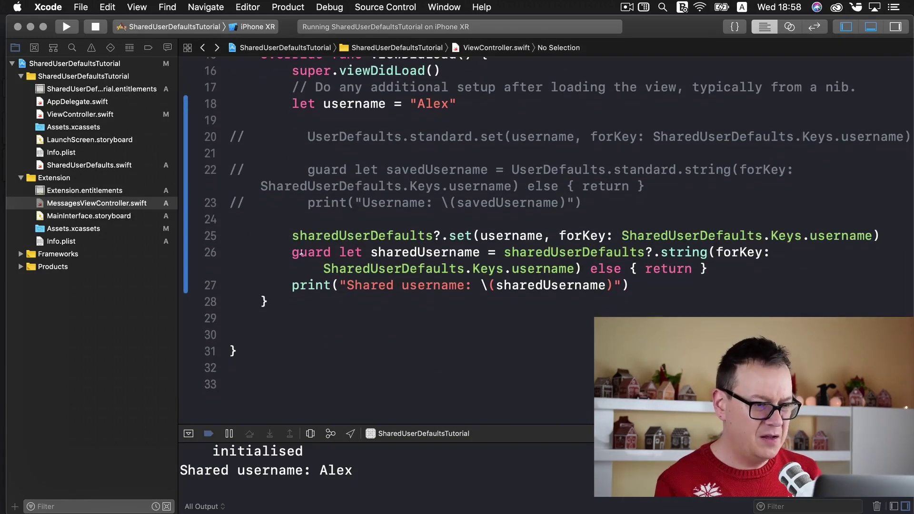
{"action": "left_click_drag", "start_coordinate": [293, 252], "coordinate": [628, 284]}
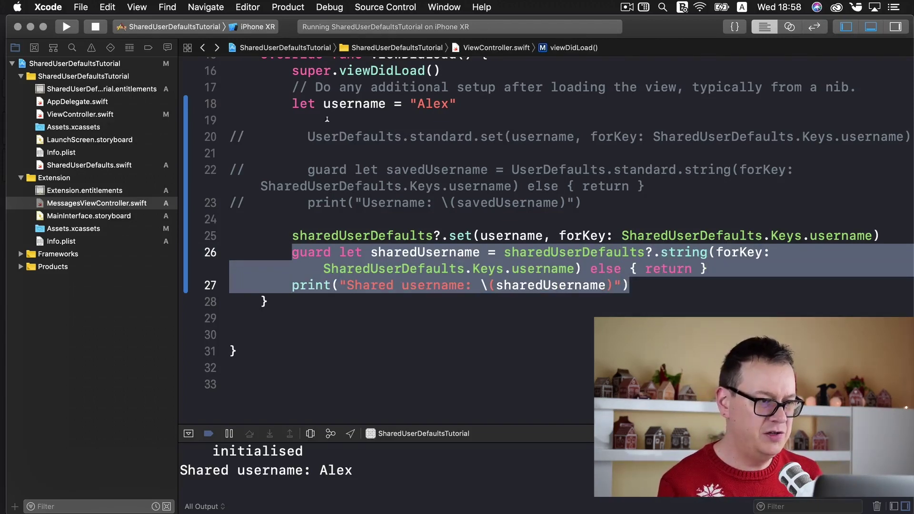
Paste the guard-let sharedUsername and print lines into the extension's viewDidLoad, with a blank line above
{"action": "left_click", "coordinate": [85, 203]}
{"action": "scroll", "coordinate": [522, 247], "scroll_direction": "down", "scroll_amount": 1}
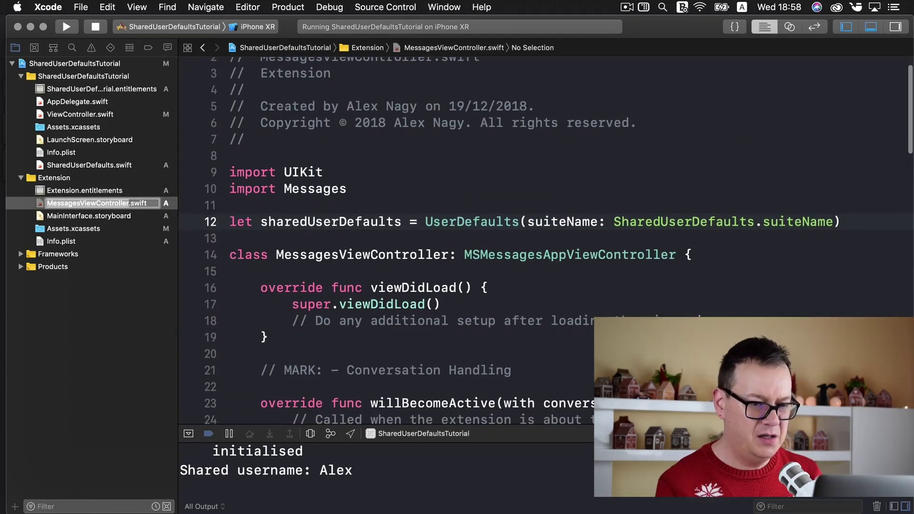
{"action": "left_click", "coordinate": [568, 321]}
{"action": "key", "text": "Return"}
{"action": "key", "text": "super+v"}
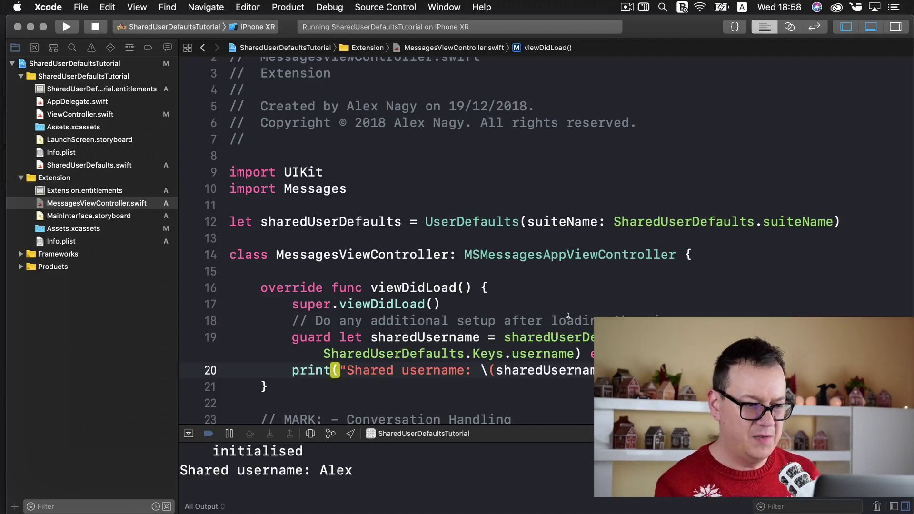
{"action": "left_click", "coordinate": [568, 321]}
{"action": "key", "text": "Return"}
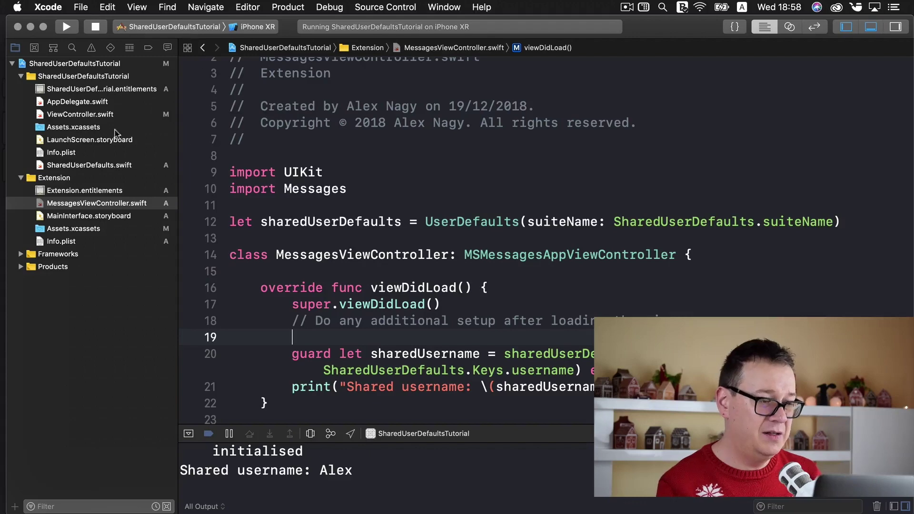
Switch to the Extension scheme, stop the app, and run the extension
{"action": "left_click", "coordinate": [177, 27]}
{"action": "mouse_move", "coordinate": [145, 39]}
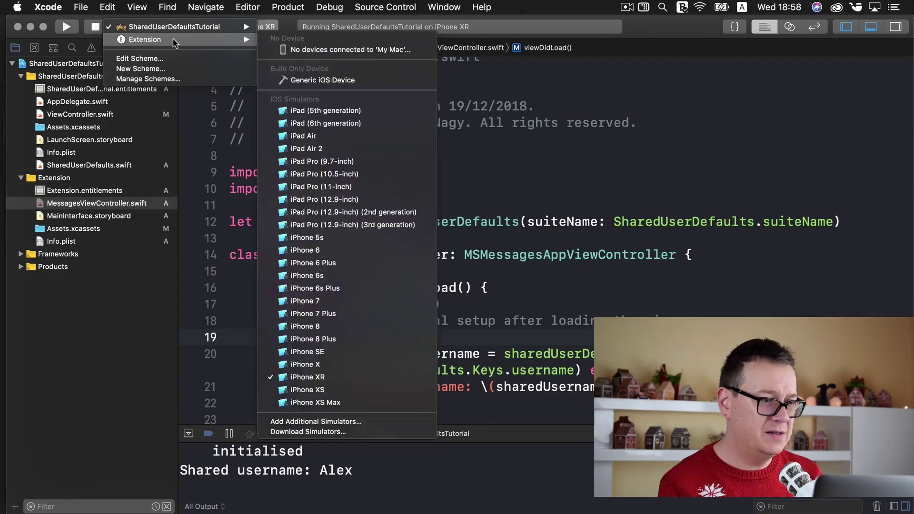
{"action": "left_click", "coordinate": [173, 41]}
{"action": "left_click", "coordinate": [94, 28]}
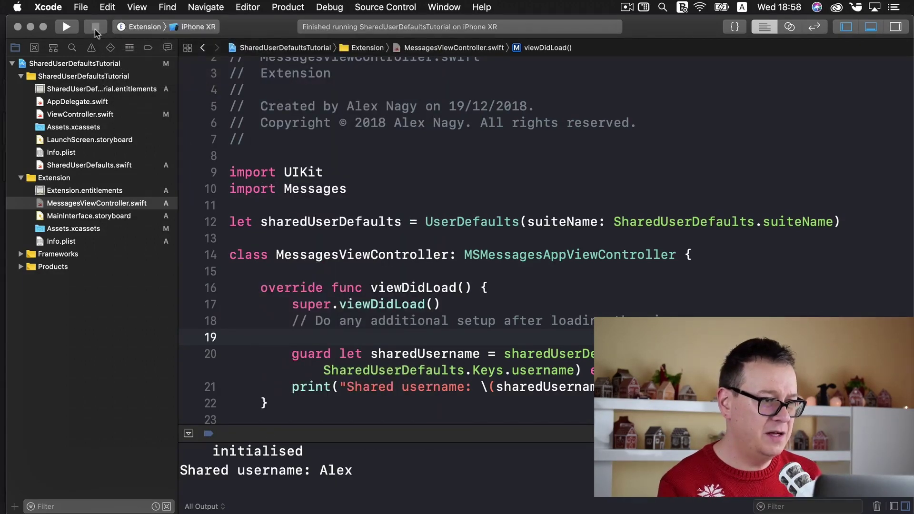
{"action": "left_click", "coordinate": [66, 27]}
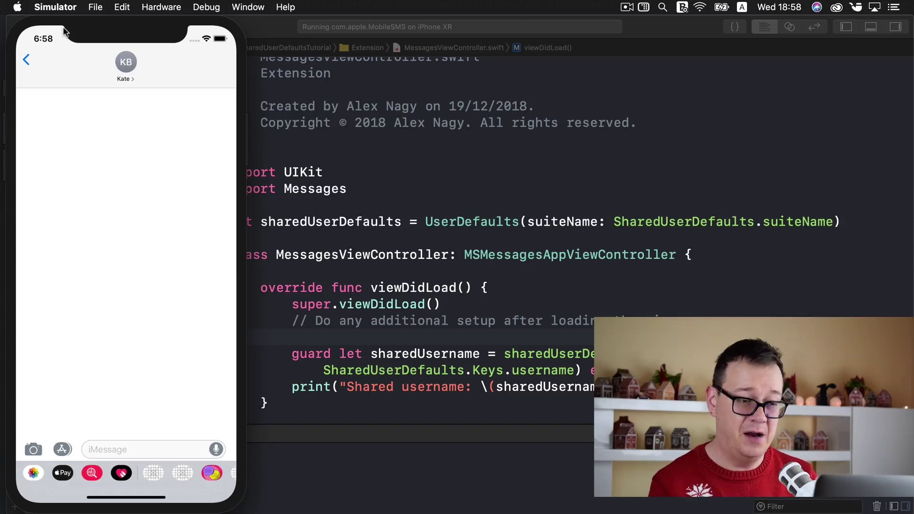
Check the console for "Shared username: Alex", then hide the debug console
{"action": "left_click", "coordinate": [468, 480]}
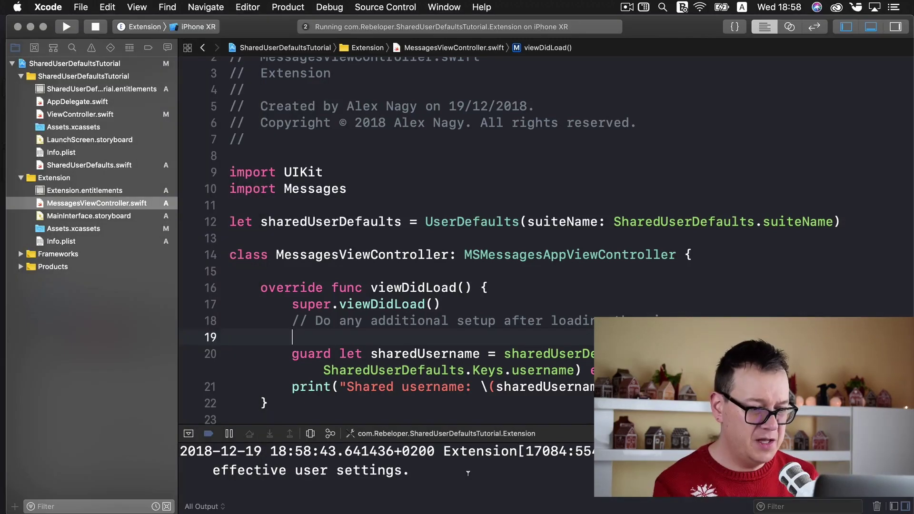
{"action": "mouse_move", "coordinate": [477, 443]}
{"action": "left_mouse_down"}
{"action": "mouse_move", "coordinate": [464, 342]}
{"action": "mouse_move", "coordinate": [444, 296]}
{"action": "left_mouse_up"}
{"action": "mouse_move", "coordinate": [355, 316]}
{"action": "left_mouse_down"}
{"action": "mouse_move", "coordinate": [214, 303]}
{"action": "mouse_move", "coordinate": [193, 318]}
{"action": "mouse_move", "coordinate": [179, 313]}
{"action": "left_mouse_up"}
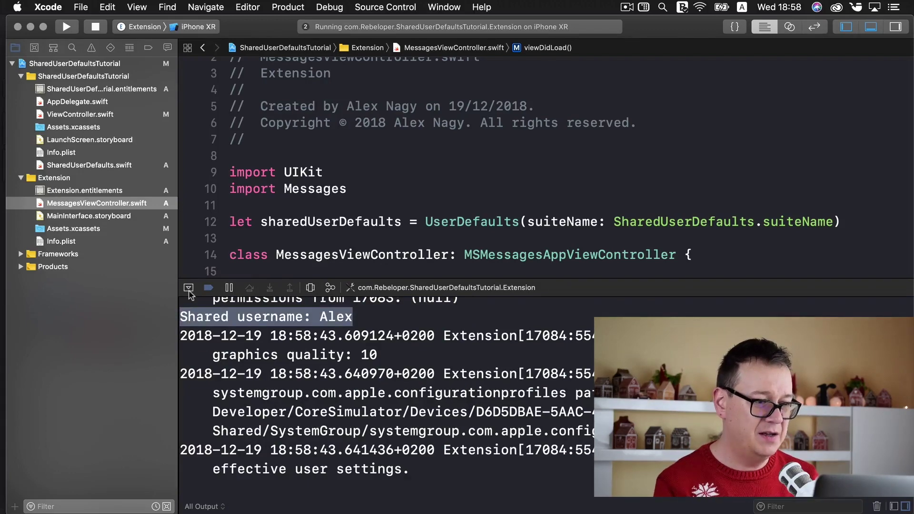
{"action": "left_click", "coordinate": [188, 288]}
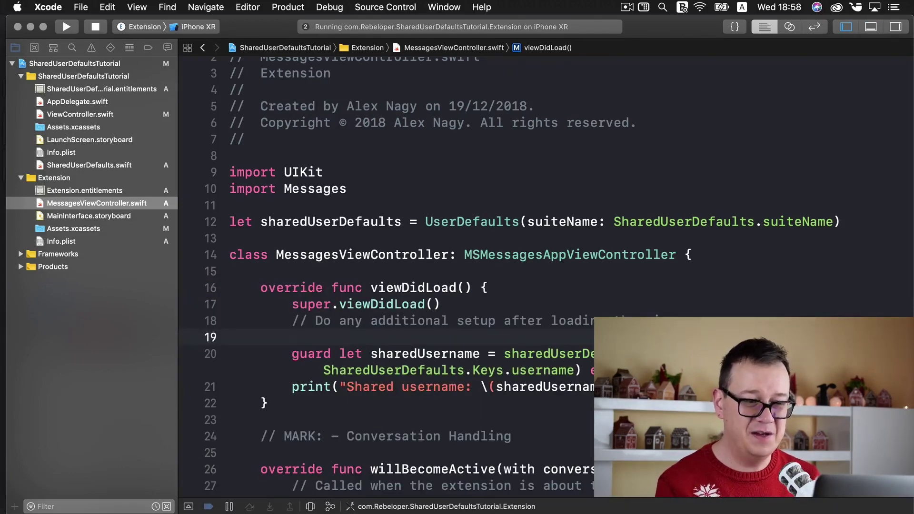